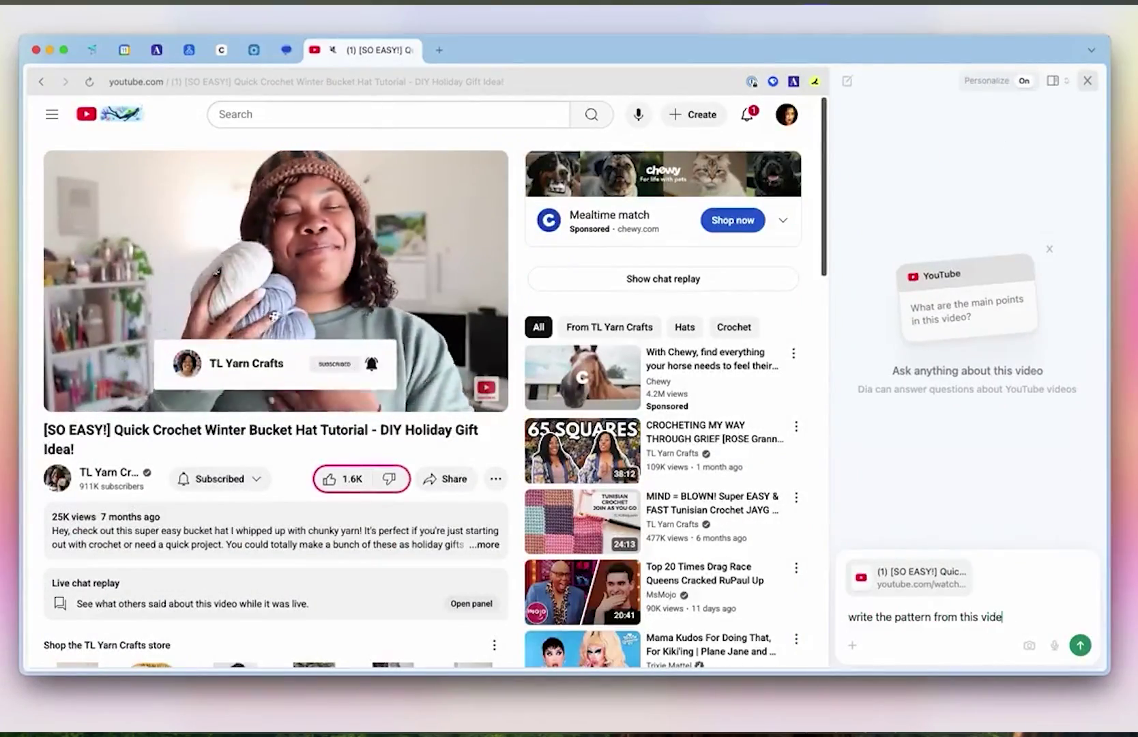
# - Ask the sidebar for the video's crochet pattern, then for a cheaper similar dress
pyautogui.write('o')
pyautogui.press('Return')
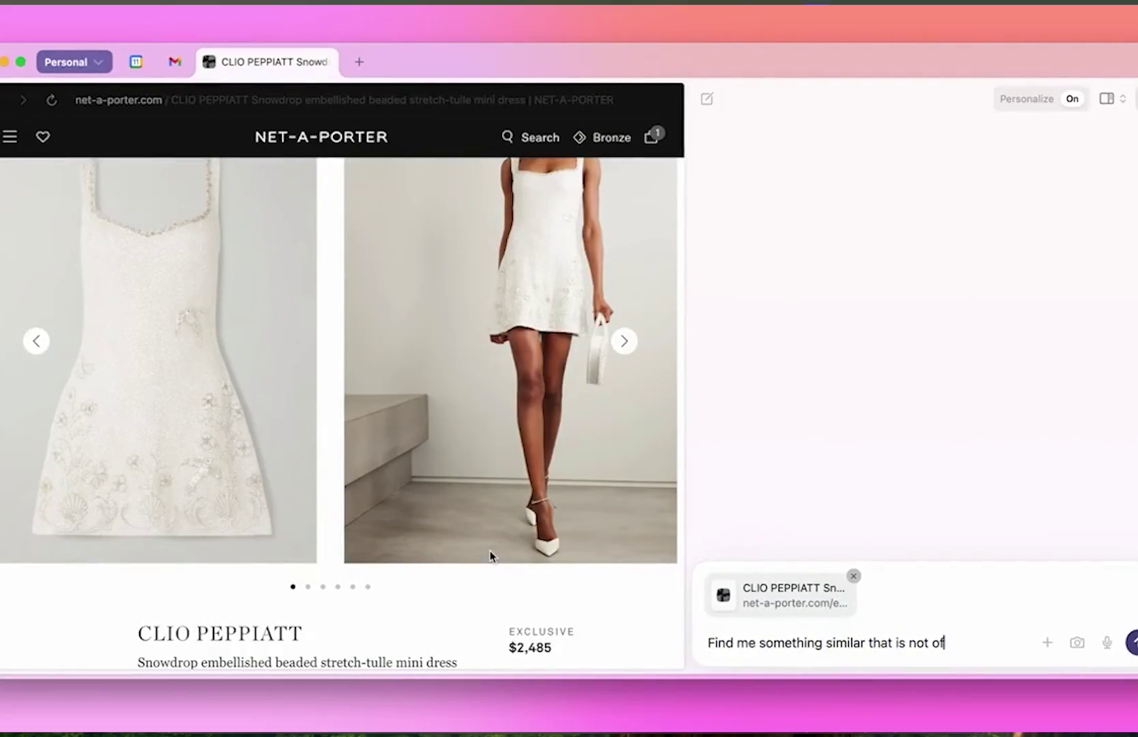
pyautogui.write('fensively expensive')
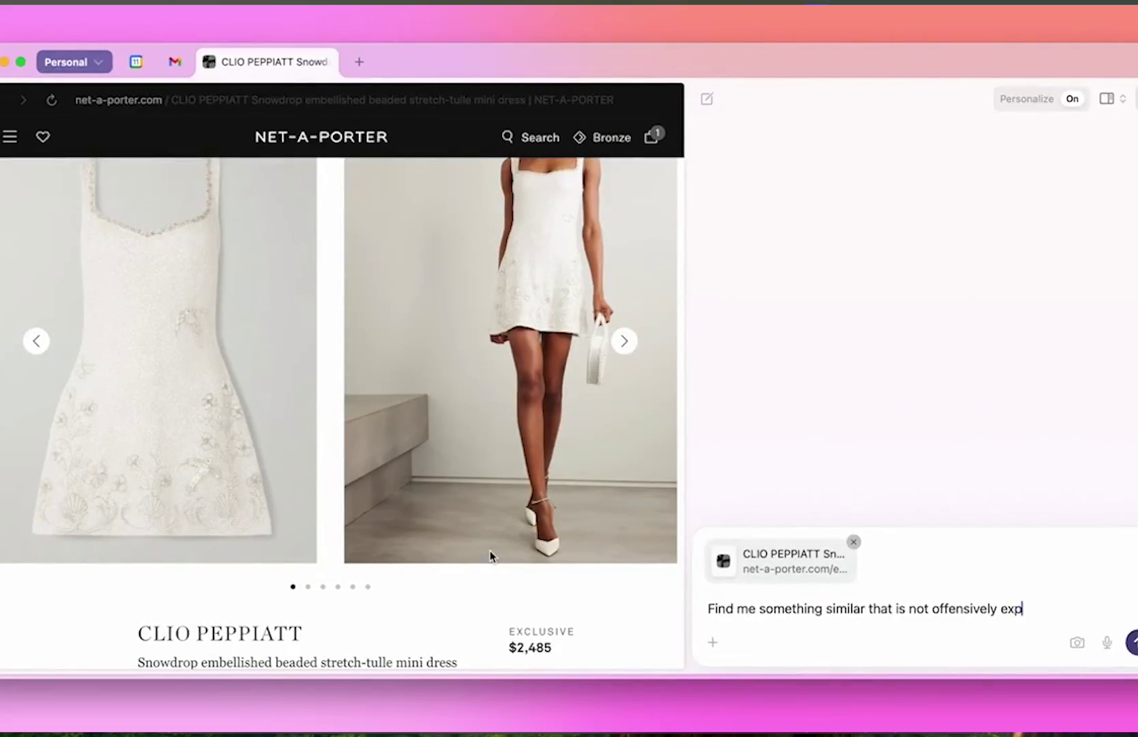
pyautogui.press('Return')
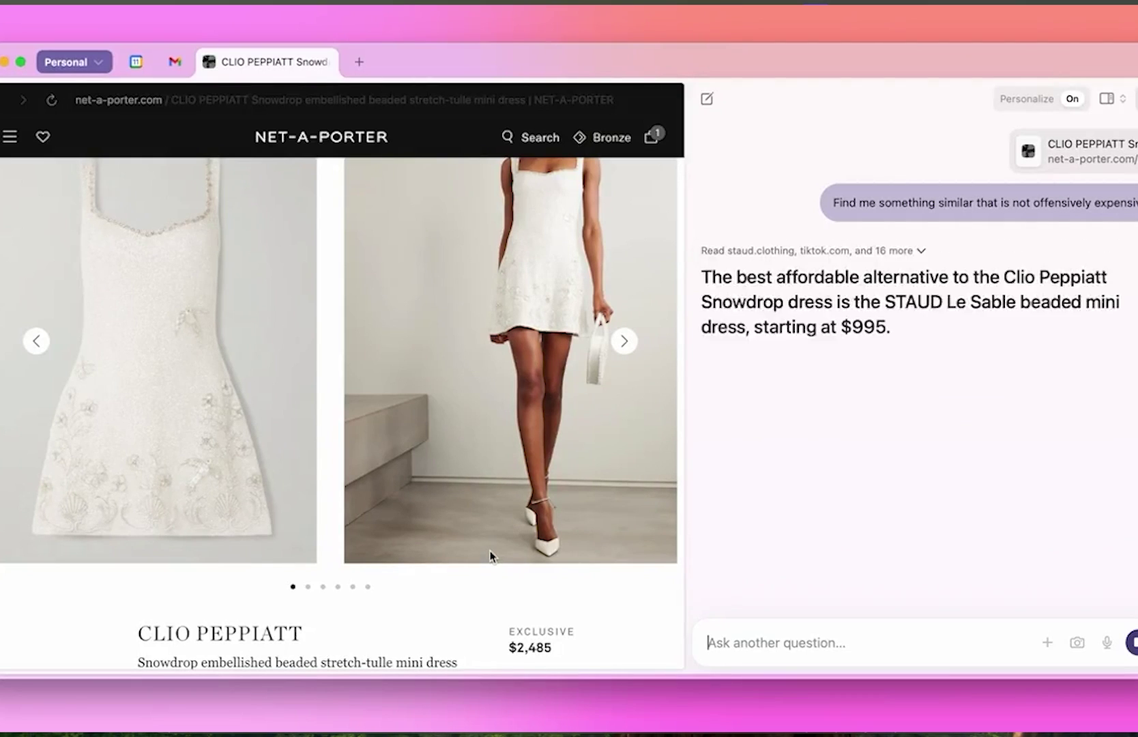
# - Enlarge the suggested STAUD Le Sable dress ($995) image and scroll through the results
pyautogui.click(1056, 339)
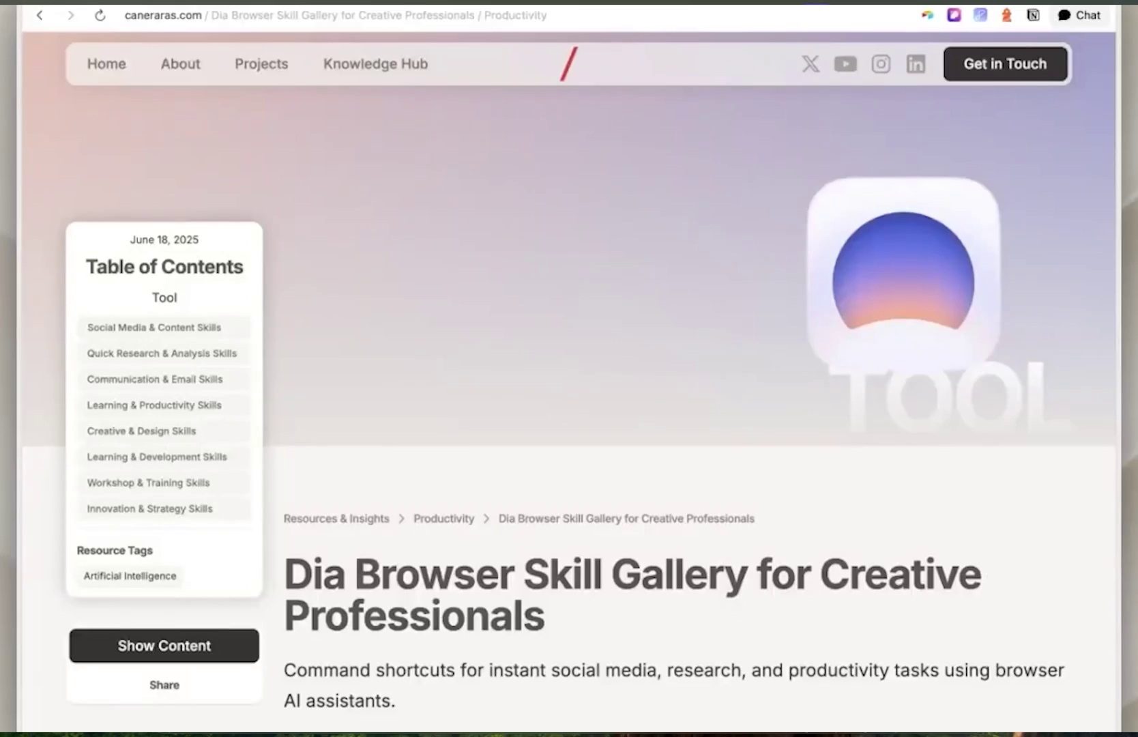
pyautogui.scroll(-10, 716, 449)
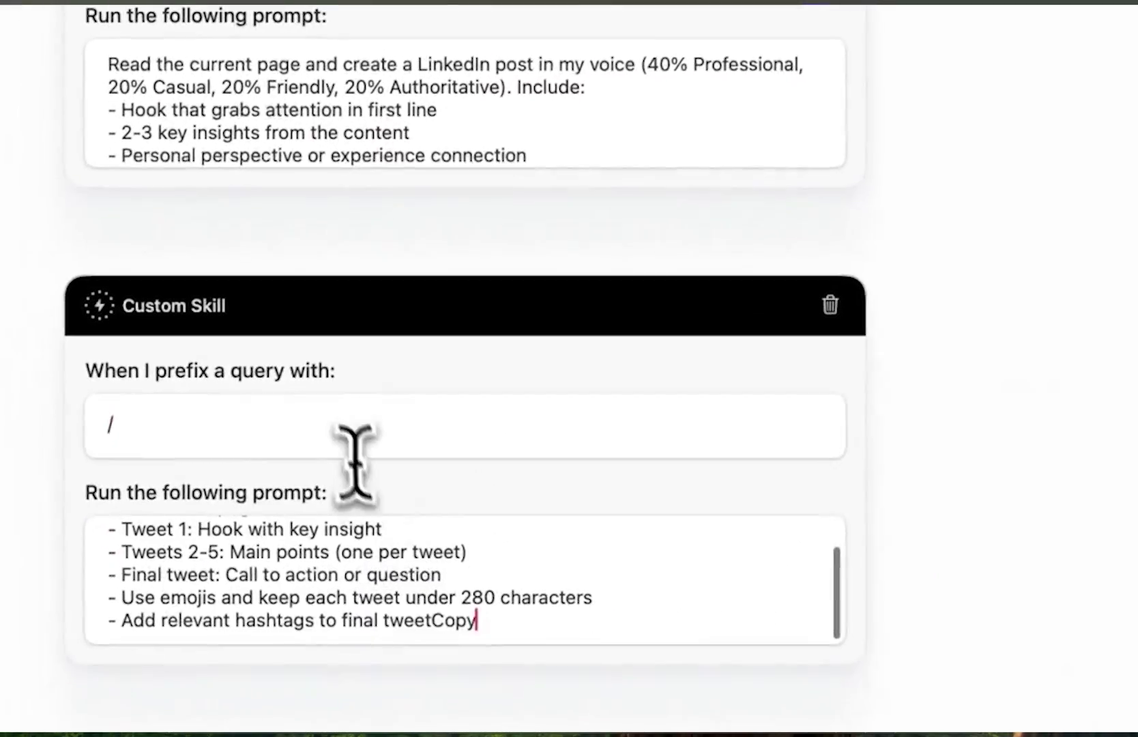
pyautogui.write('thread')
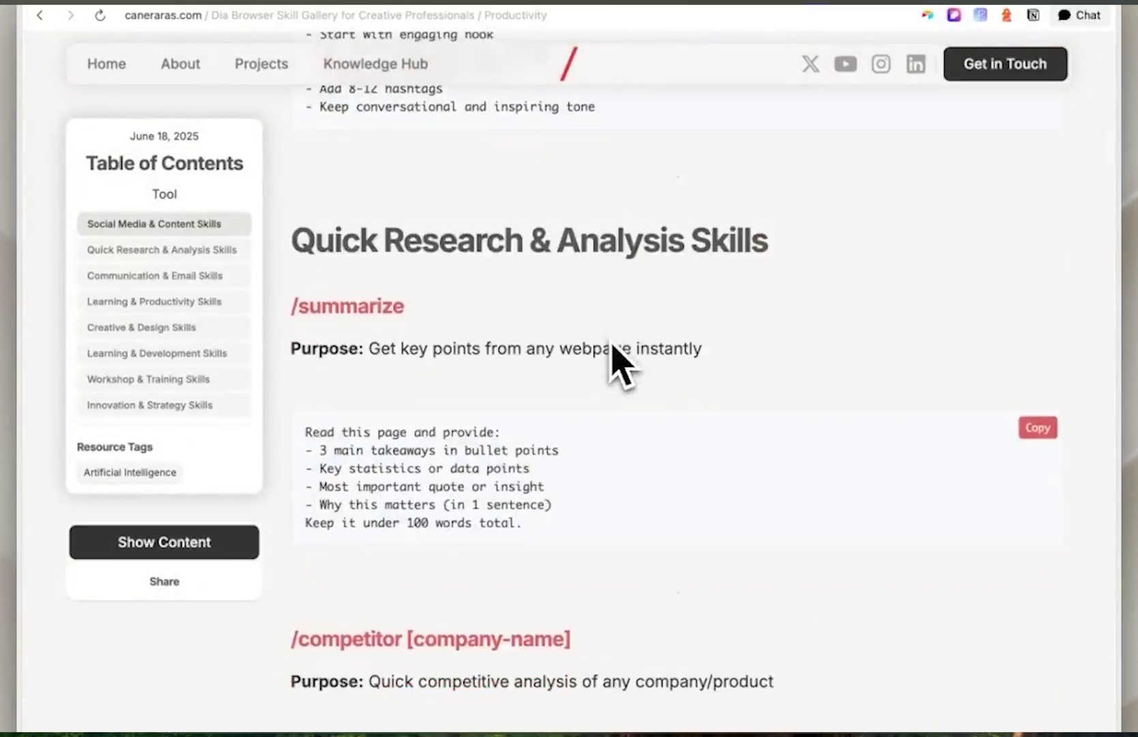
pyautogui.scroll(-20, 618, 533)
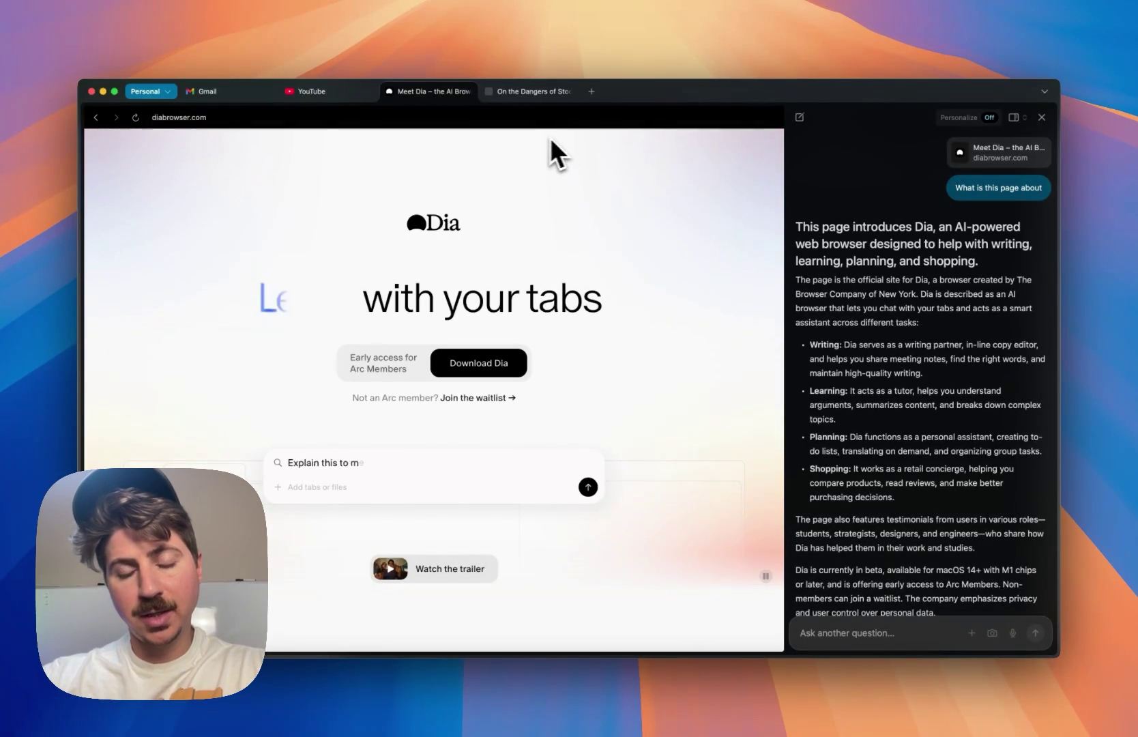
pyautogui.scroll(-6, 471, 487)
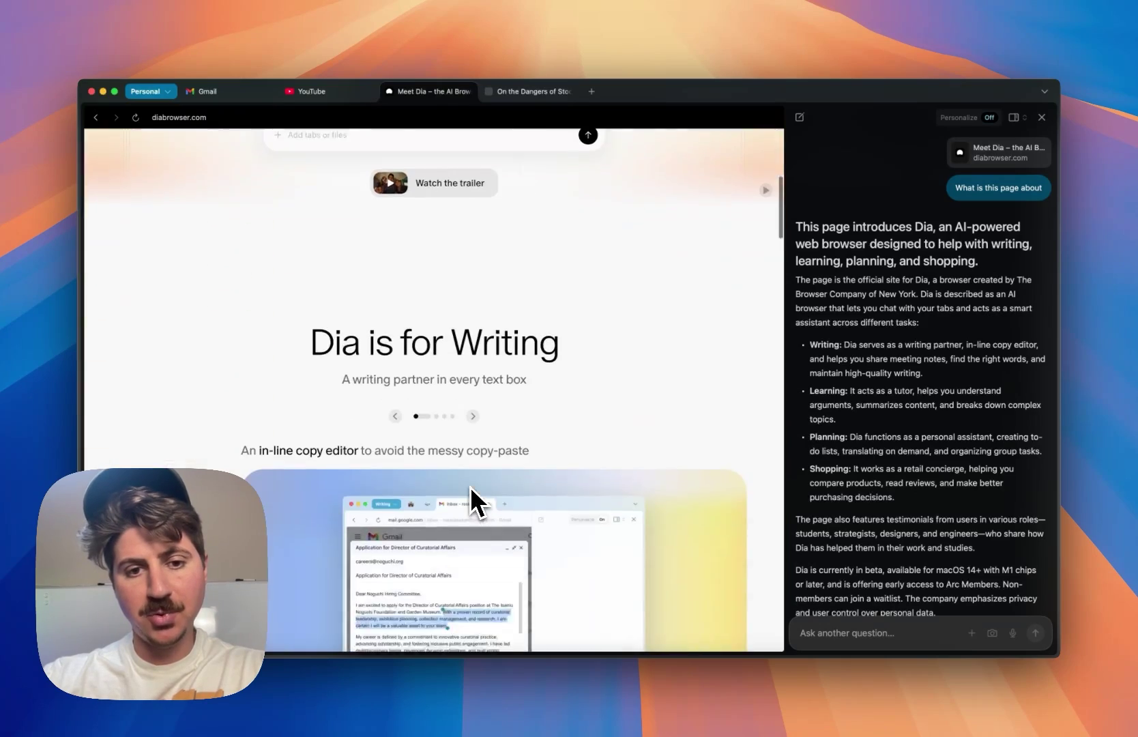
pyautogui.scroll(6, 470, 486)
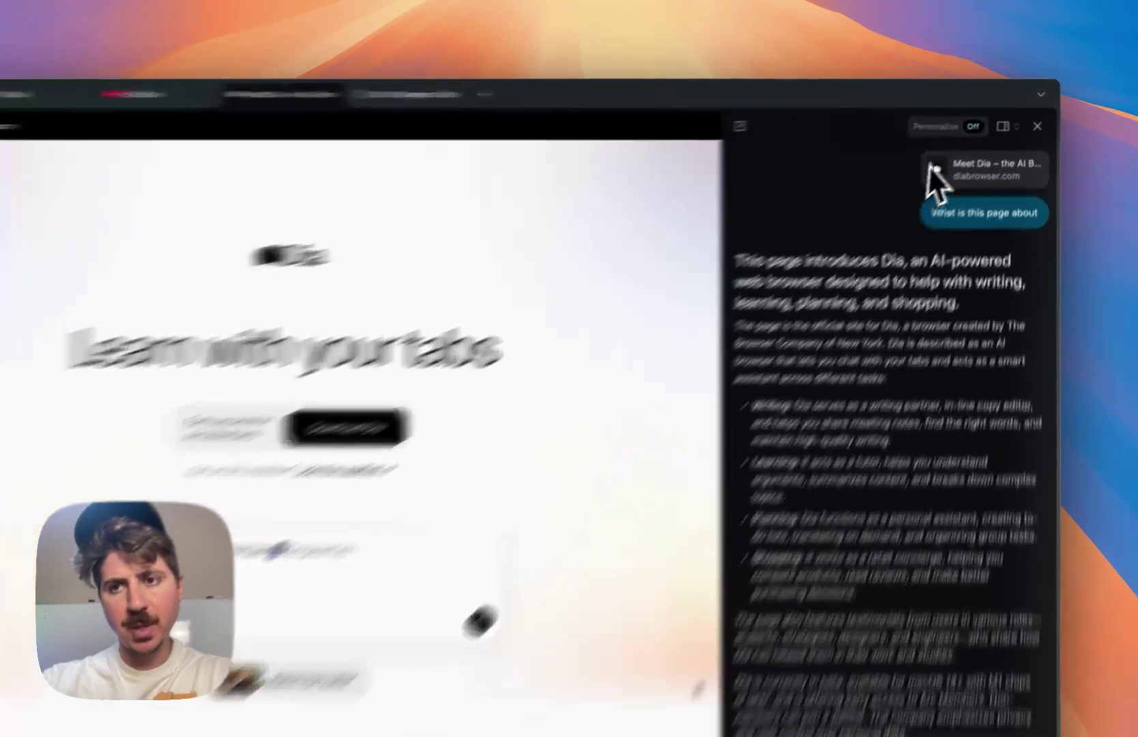
# - Enable Personalize answers and start filling in the 'Who inspires you' taste field
pyautogui.click(966, 120)
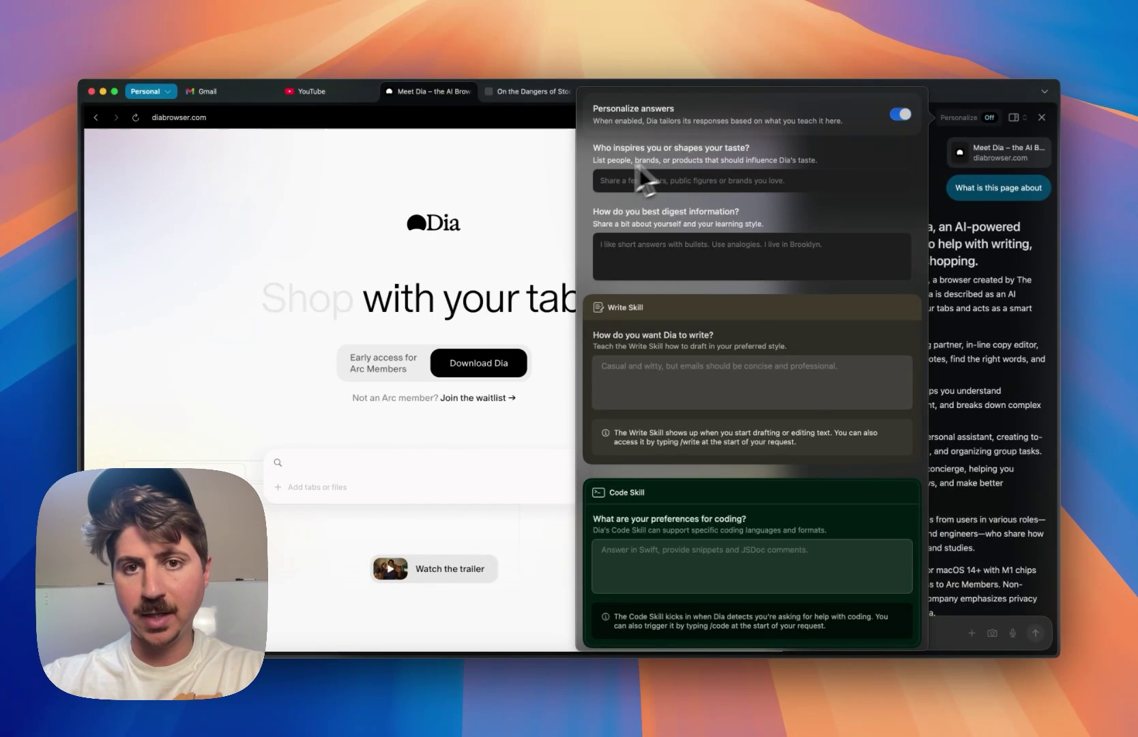
pyautogui.click(687, 168)
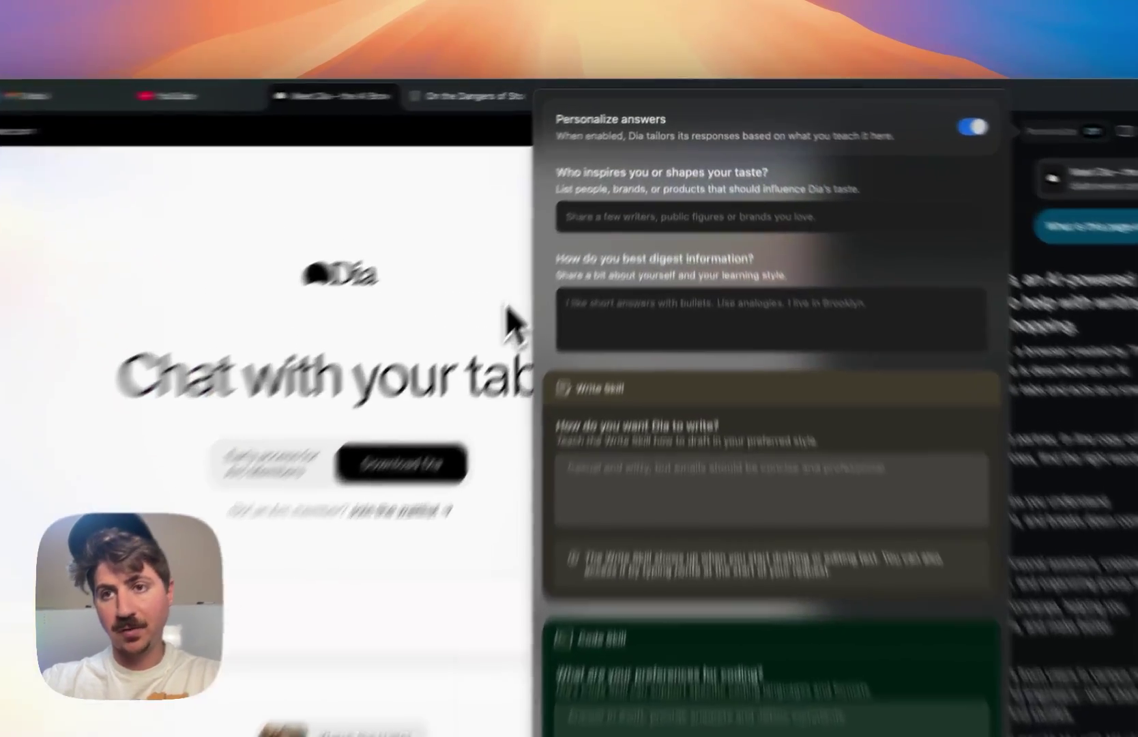
# - Close the Personalize panel and return to the chat answer
pyautogui.click(556, 259)
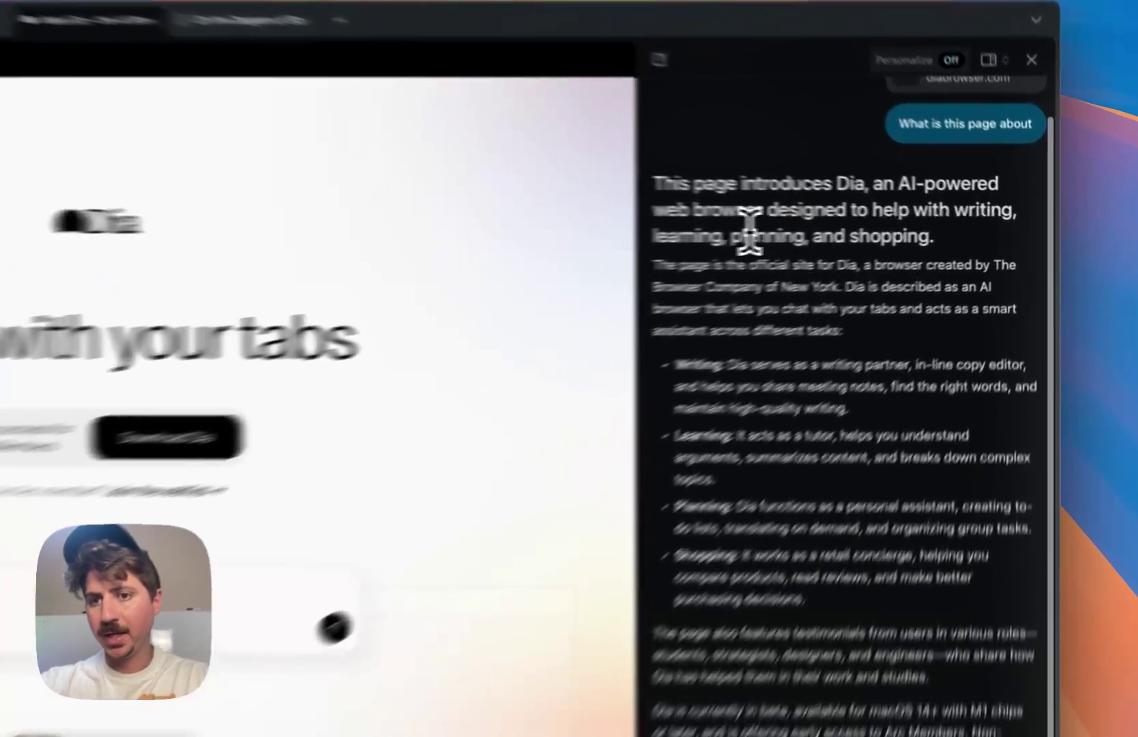
pyautogui.doubleClick(899, 227)
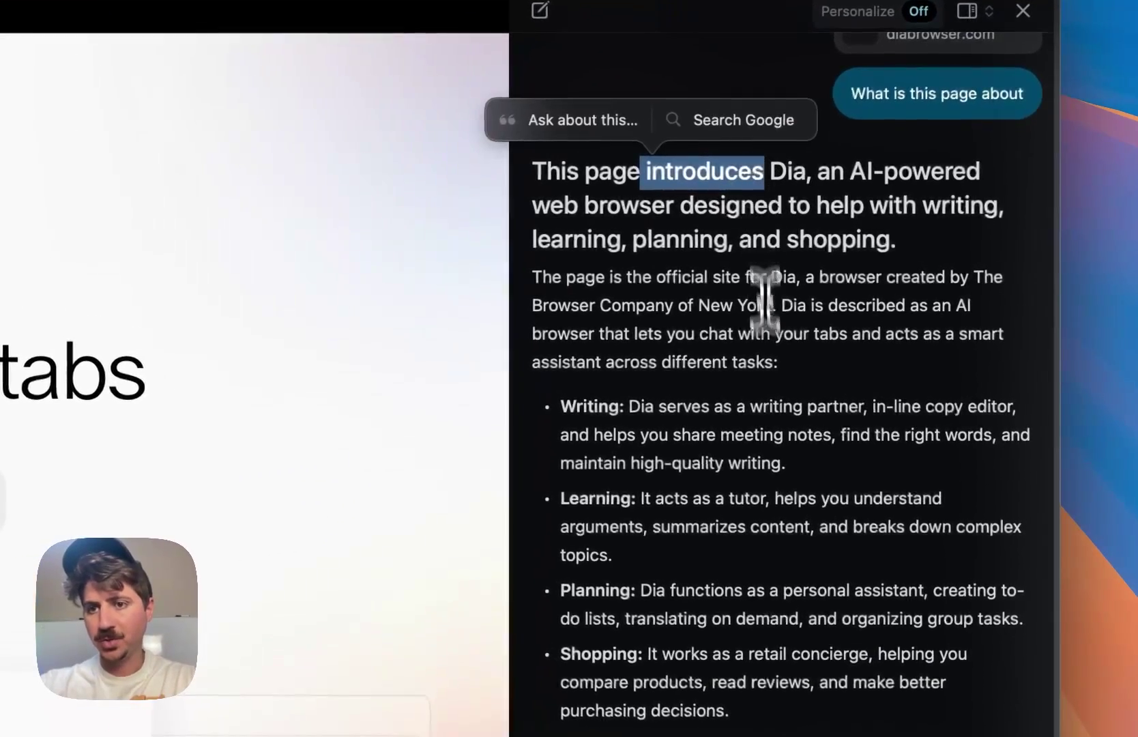
pyautogui.click(763, 392)
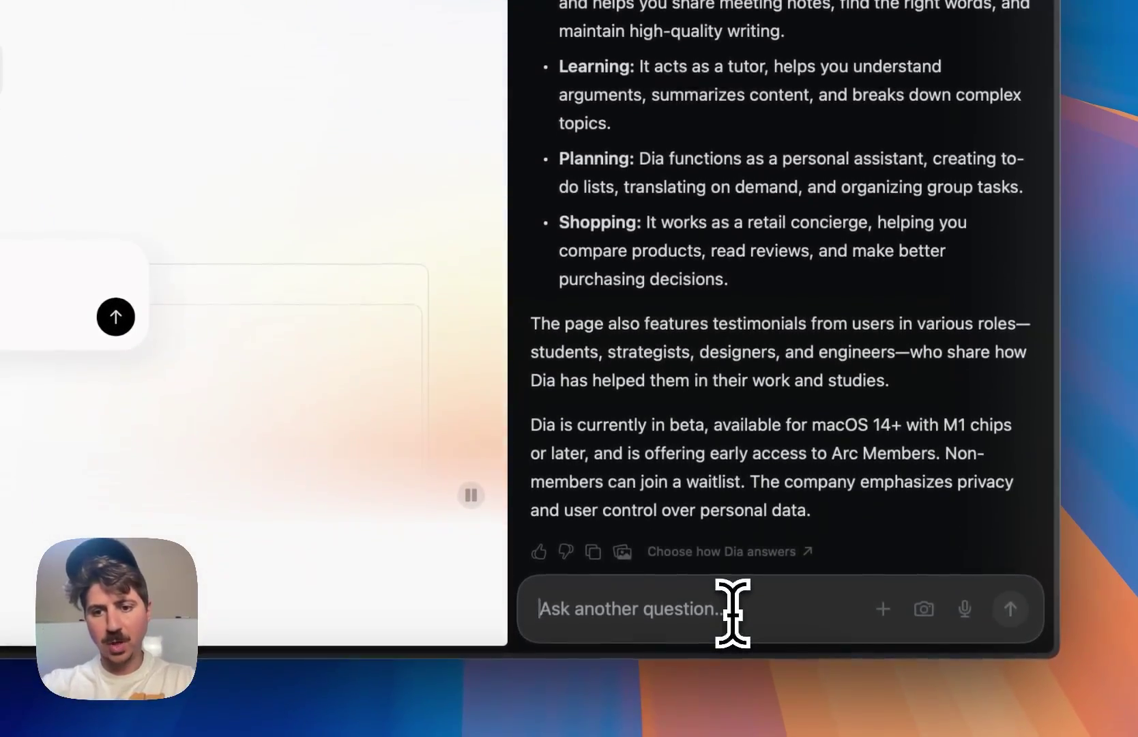
# - Ask Dia 'Would Dia be useful for me as a web developer' and scroll the reply
pyautogui.click(732, 612)
pyautogui.write('Would Dia be')
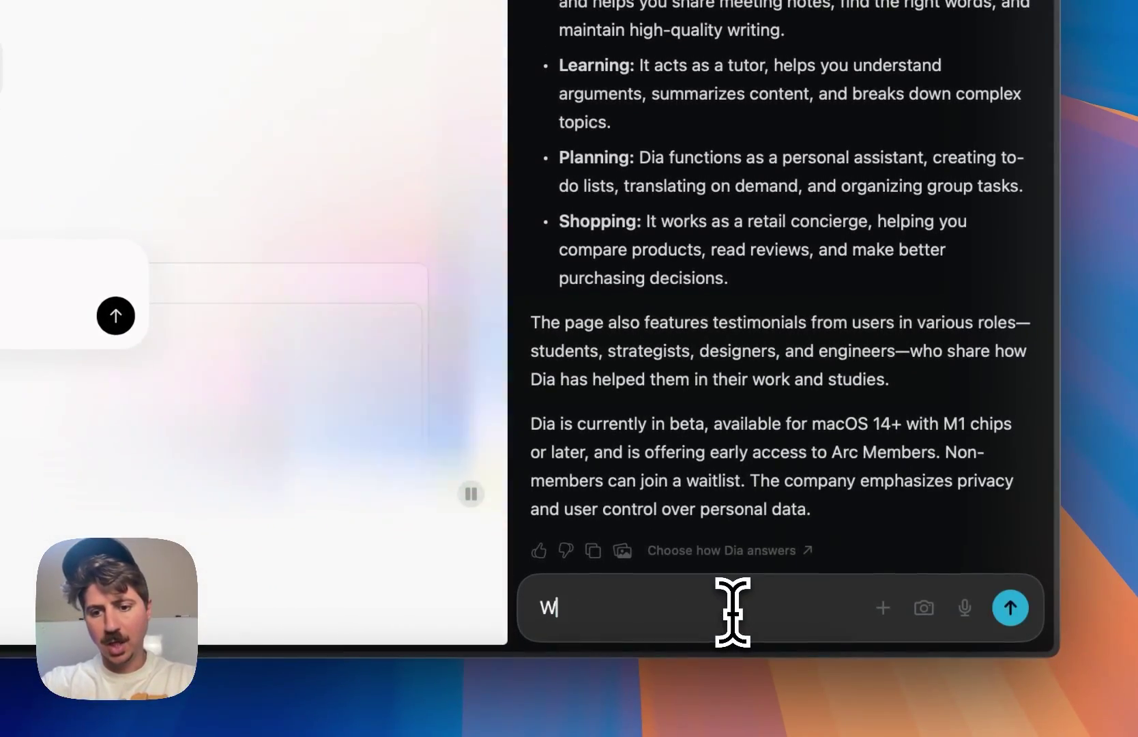
pyautogui.write(' useful for m')
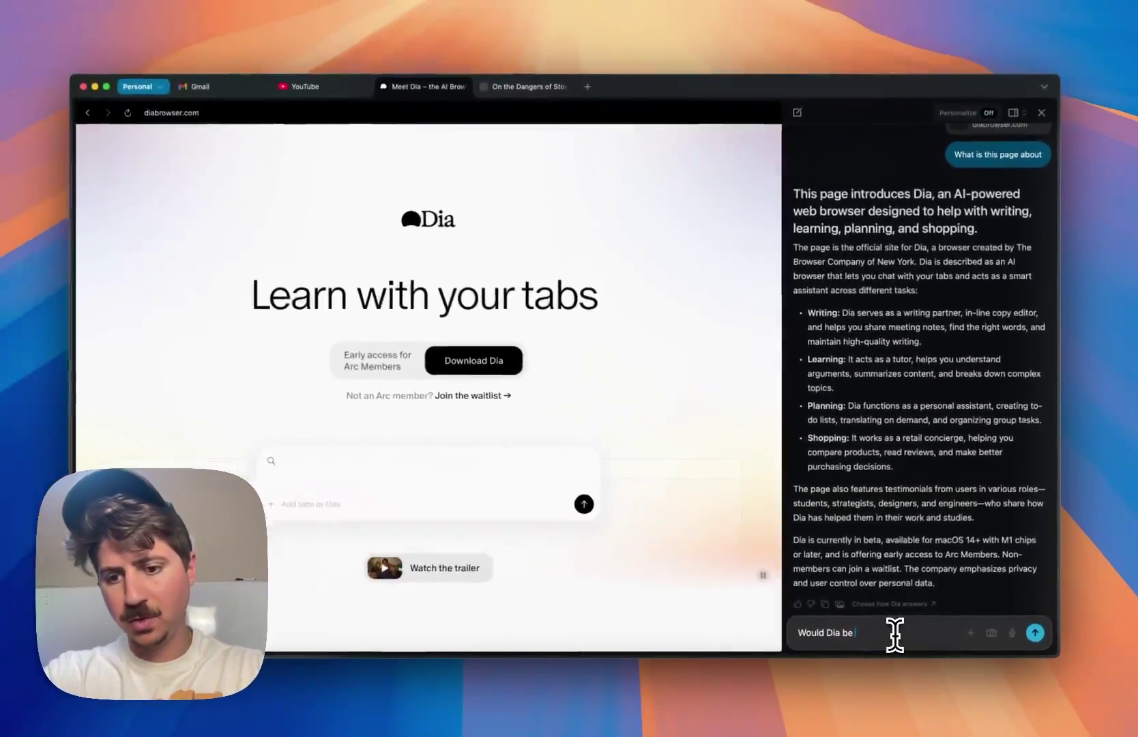
pyautogui.write('e as a web ')
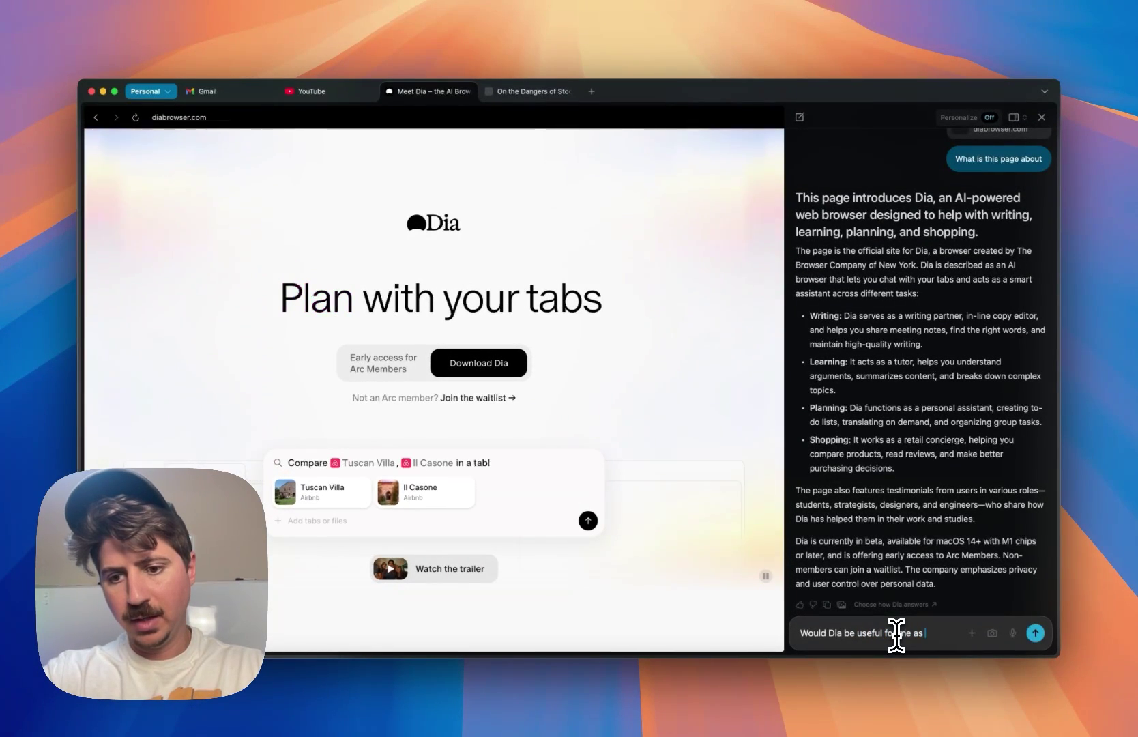
pyautogui.write('developer')
pyautogui.press('Return')
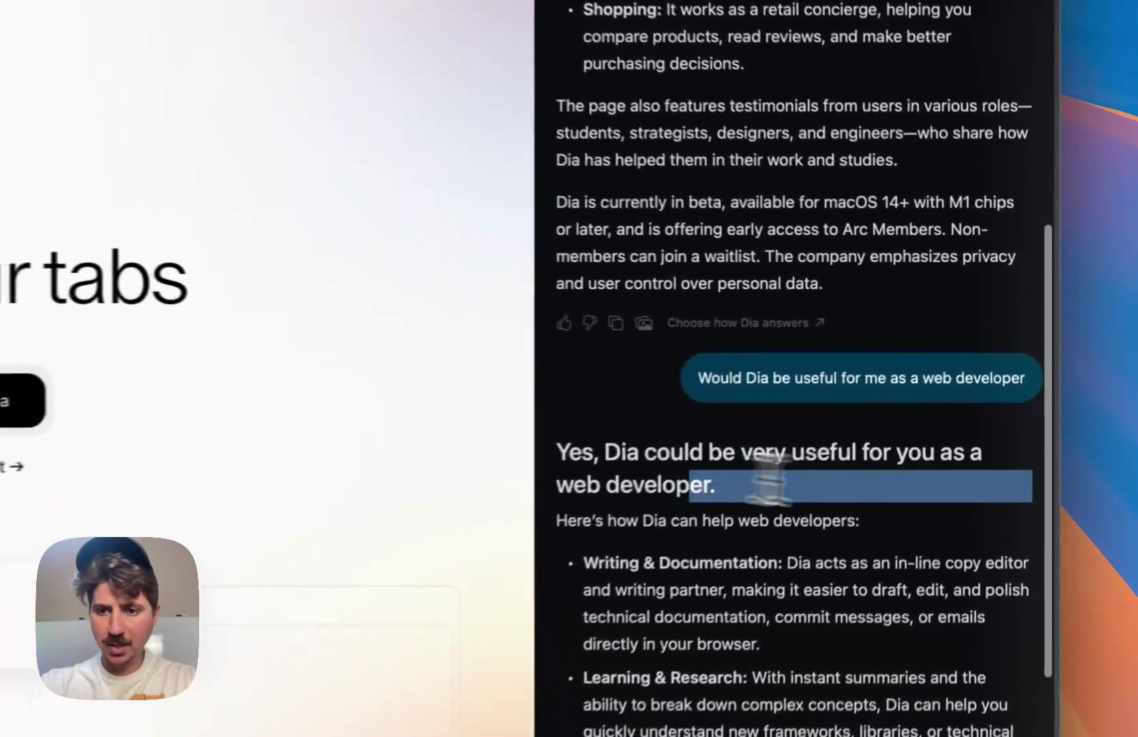
pyautogui.scroll(-5, 815, 526)
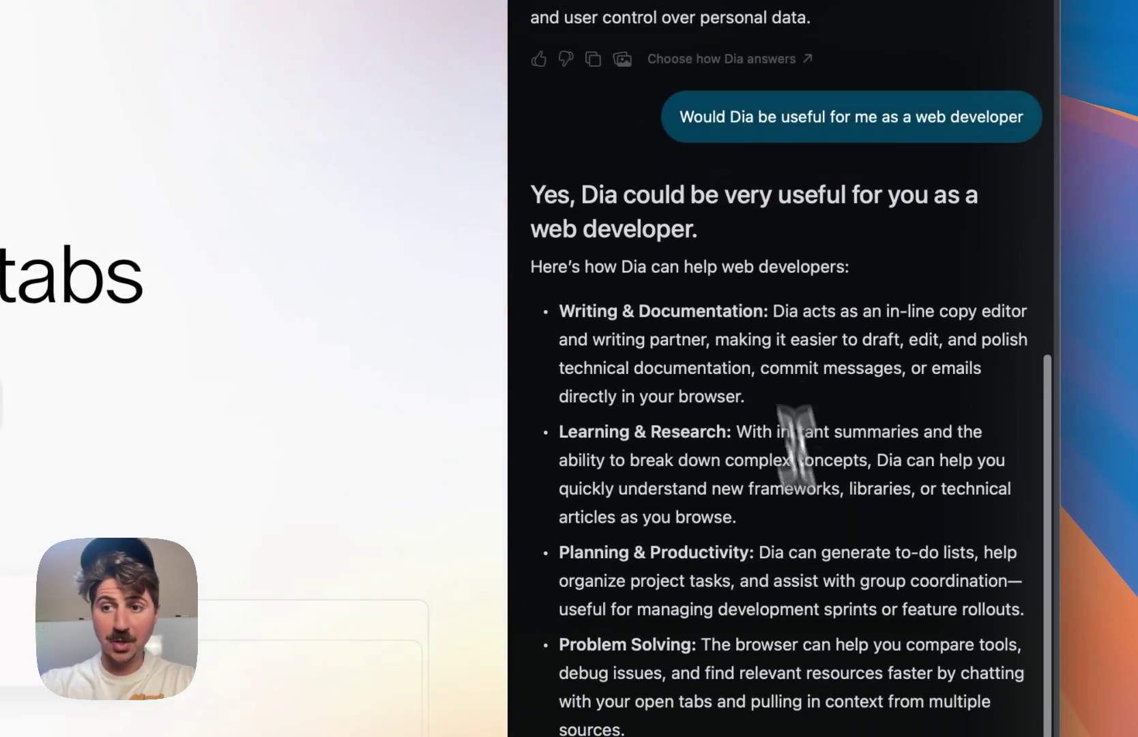
# - Read through the sidebar's Stochastic Parrots summary and evidence answer, selecting passages of its opening
pyautogui.click(907, 202)
pyautogui.scroll(-2, 795, 471)
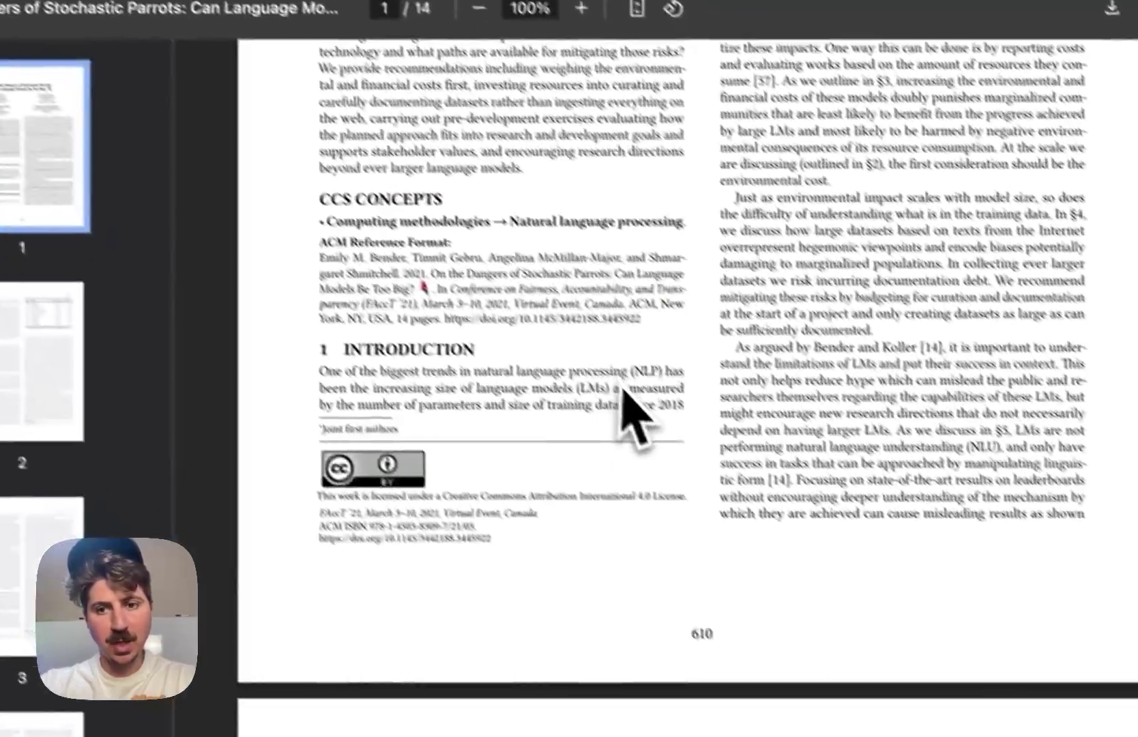
pyautogui.scroll(5, 600, 437)
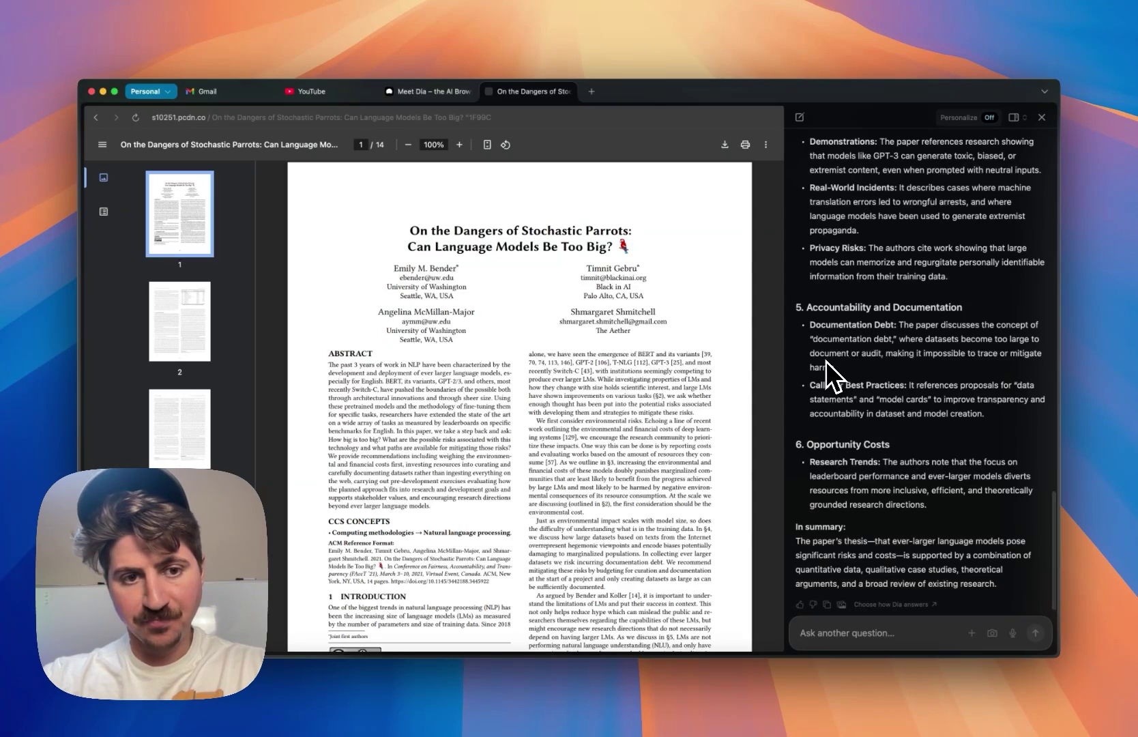
pyautogui.scroll(15, 841, 410)
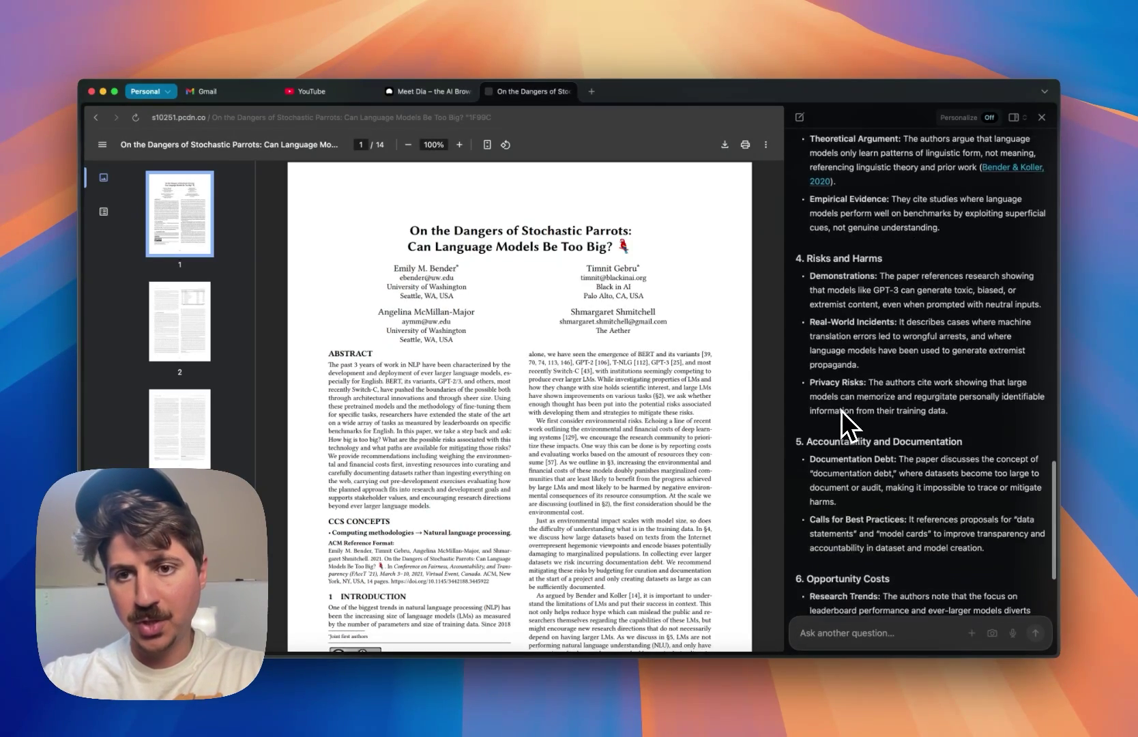
pyautogui.scroll(8, 842, 409)
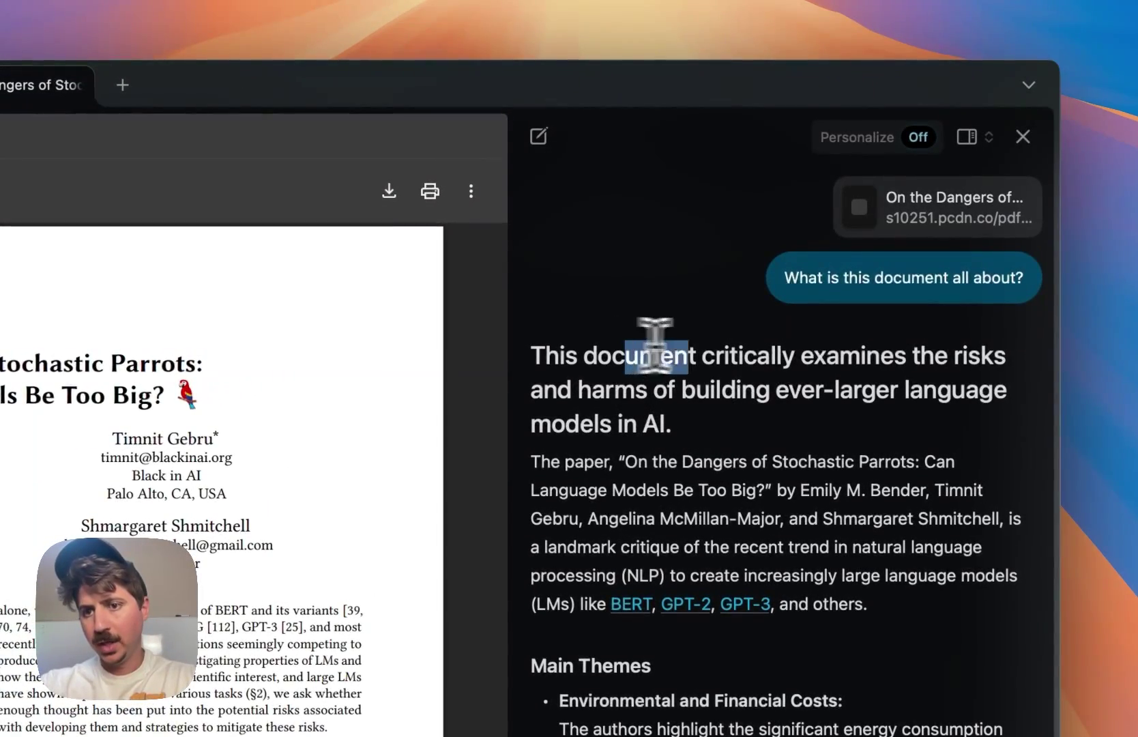
pyautogui.moveTo(665, 352); pyautogui.dragTo(767, 386)
pyautogui.click(767, 406)
pyautogui.moveTo(703, 355); pyautogui.dragTo(846, 356)
pyautogui.click(721, 431)
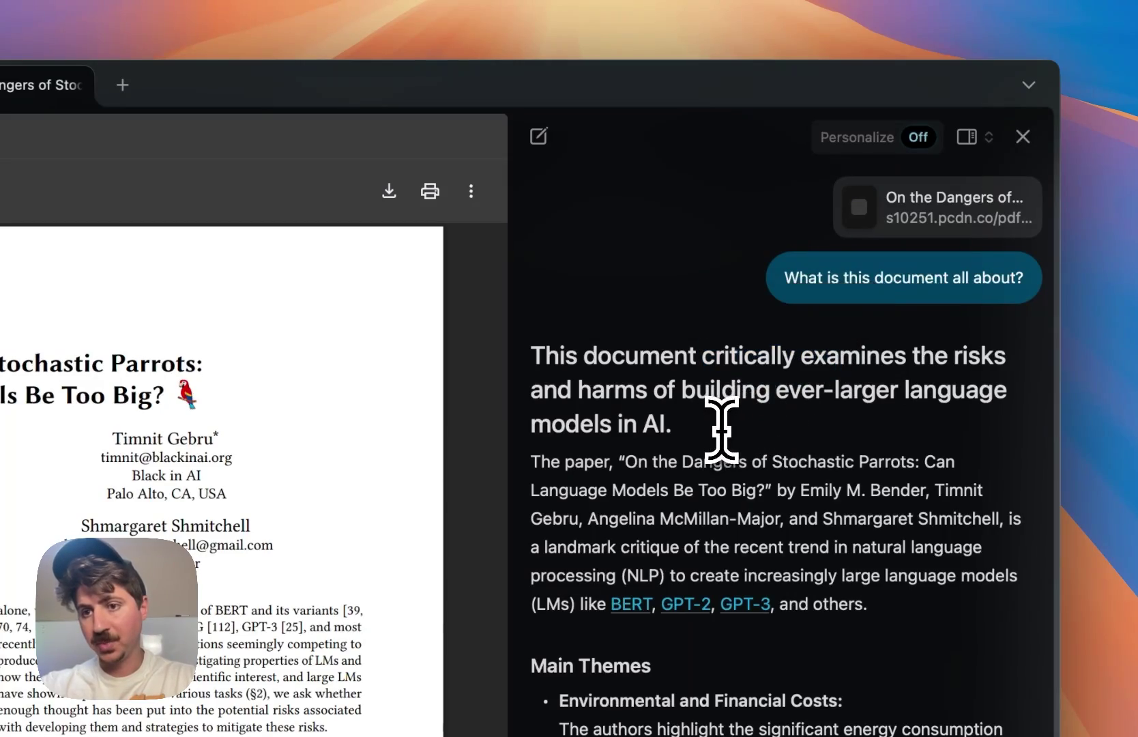
pyautogui.scroll(-5, 717, 431)
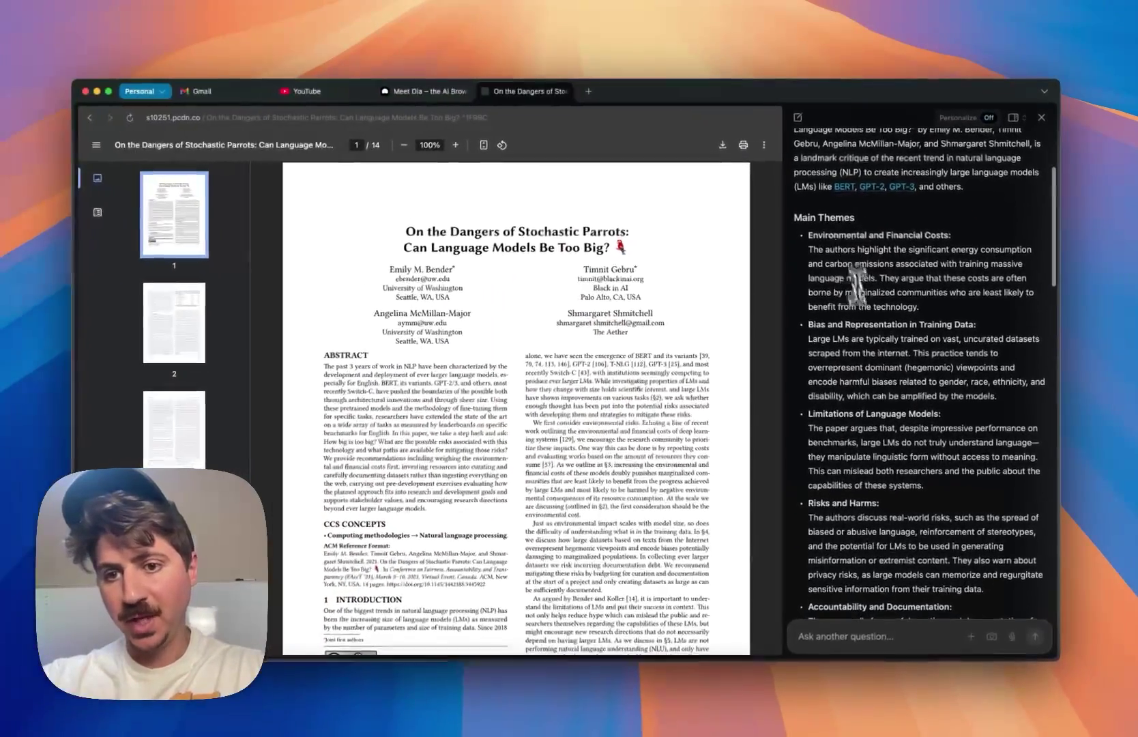
pyautogui.scroll(-10, 868, 342)
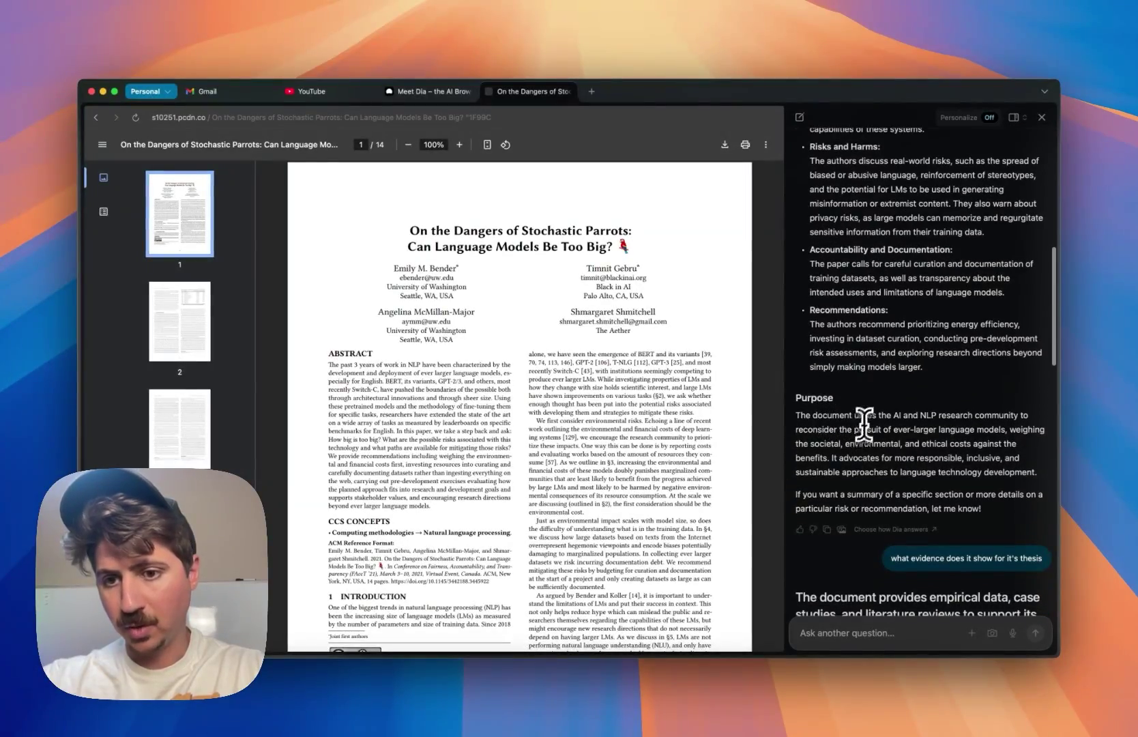
# - Highlight and clear phrases in the evidence answer's opening sentence and risks section
pyautogui.scroll(-4, 870, 416)
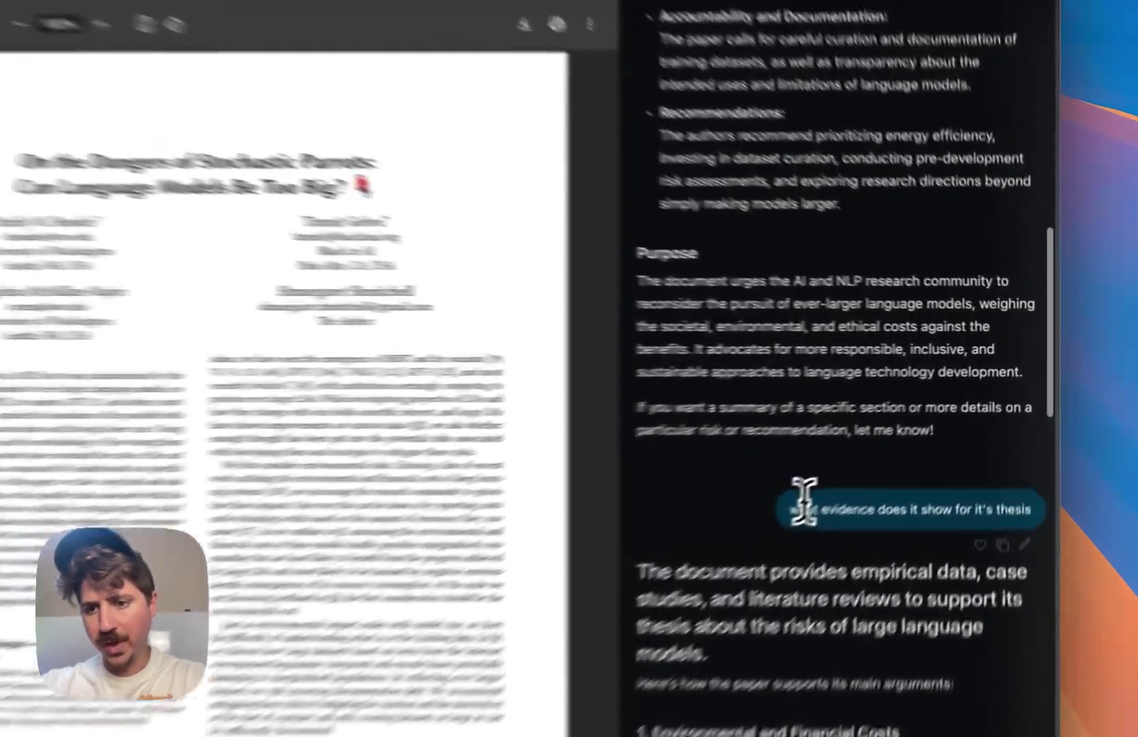
pyautogui.moveTo(902, 409); pyautogui.dragTo(980, 409)
pyautogui.click(898, 546)
pyautogui.scroll(-3, 859, 452)
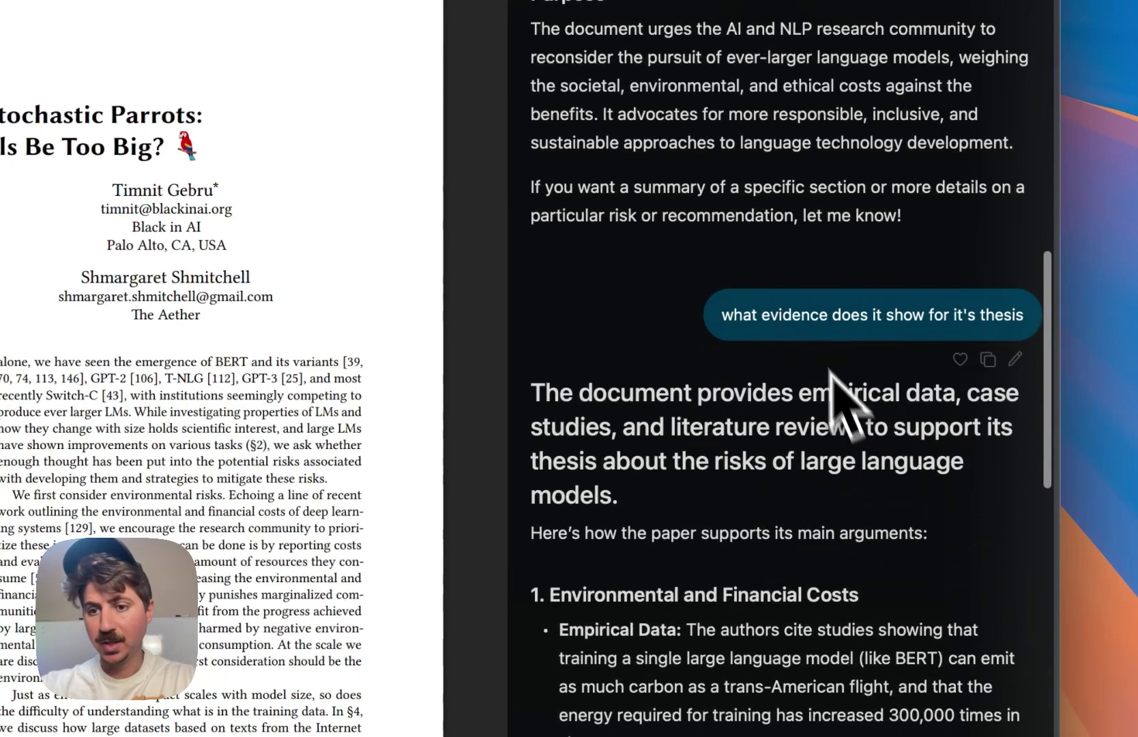
pyautogui.moveTo(708, 408); pyautogui.dragTo(821, 406)
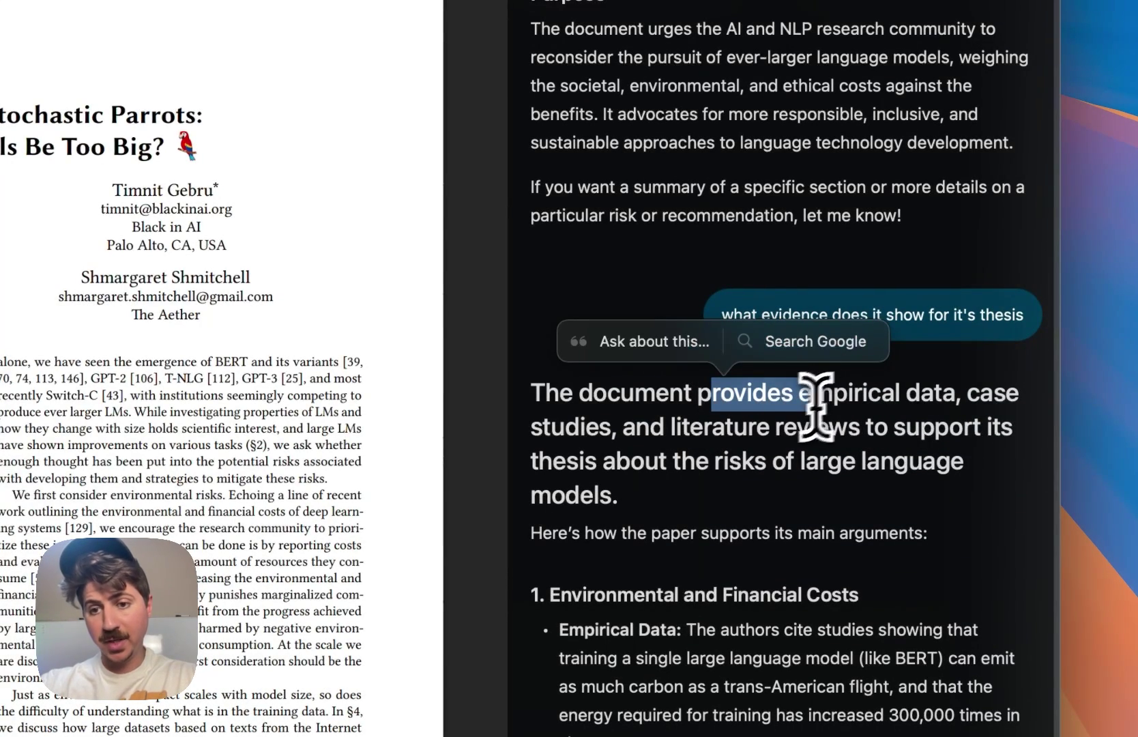
pyautogui.click(678, 470)
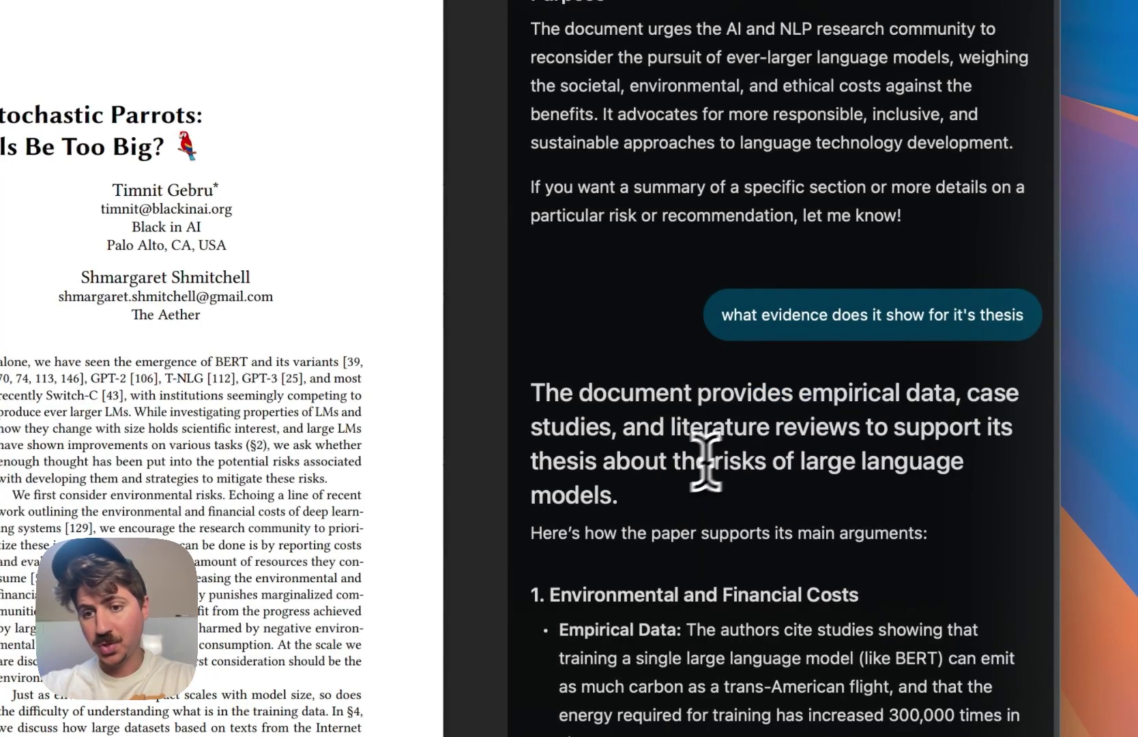
pyautogui.moveTo(701, 463); pyautogui.dragTo(750, 483)
pyautogui.click(754, 486)
# - Scroll the evidence breakdown and jump the PDF to page 8, section 6.2 Risks and Harms
pyautogui.scroll(-6, 729, 539)
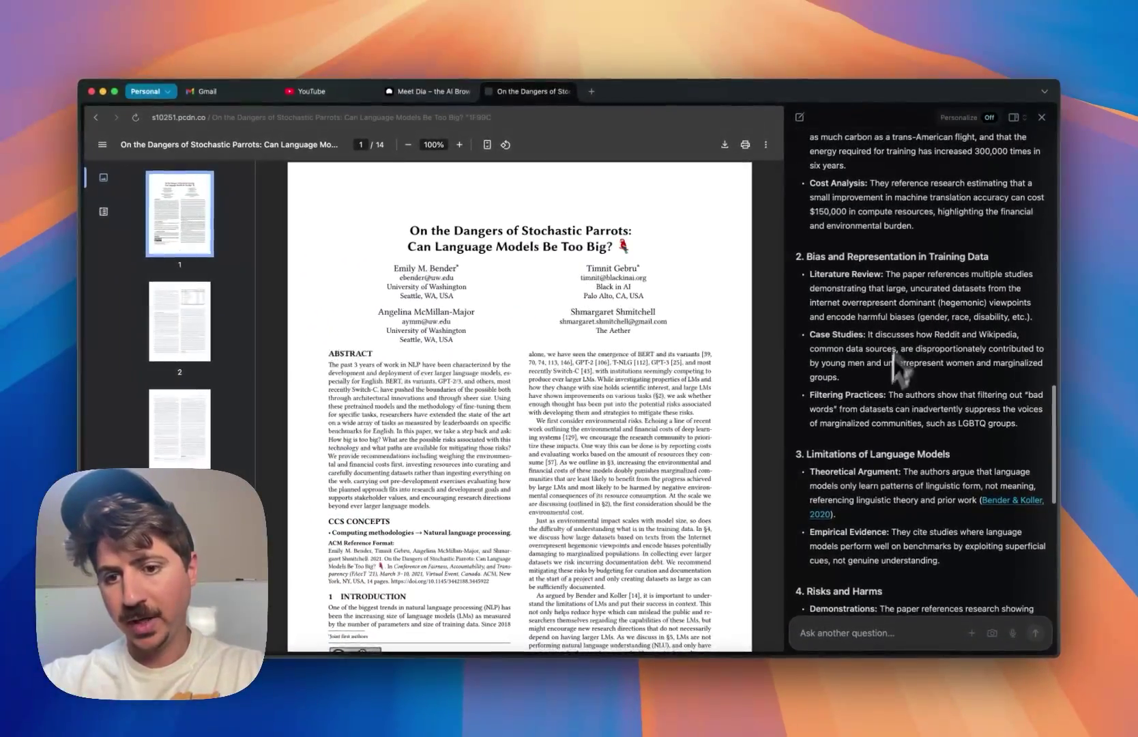
pyautogui.scroll(-5, 896, 365)
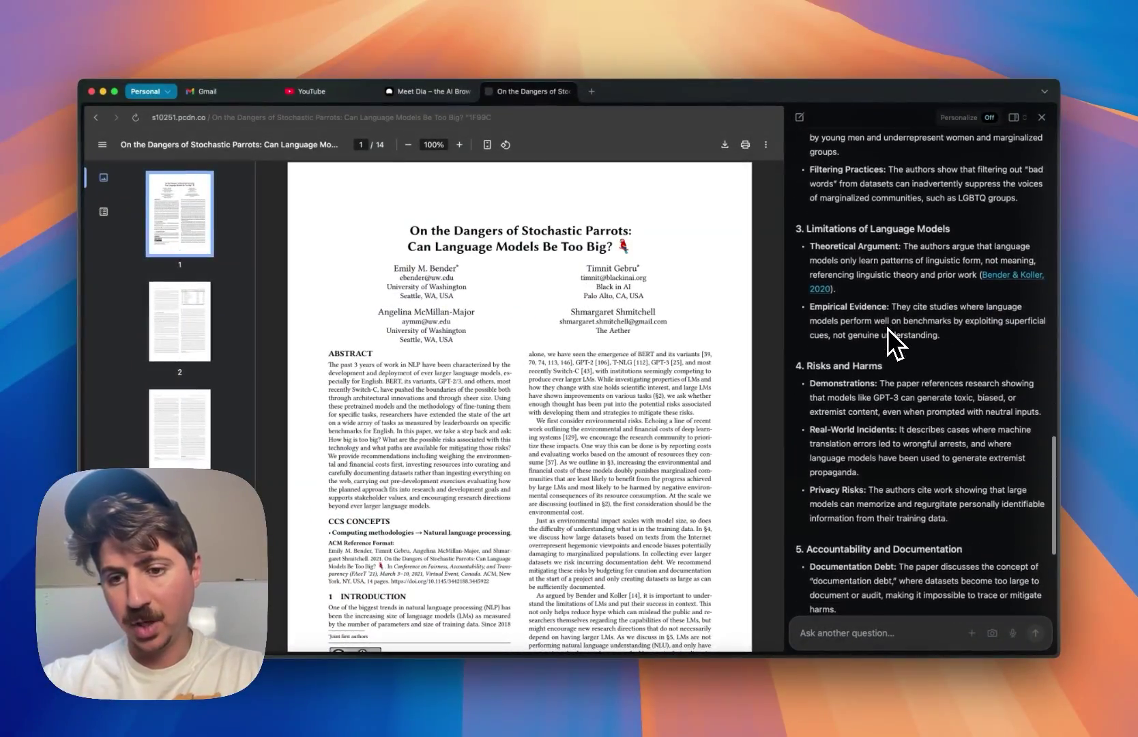
pyautogui.scroll(-10, 198, 417)
pyautogui.scroll(3, 191, 401)
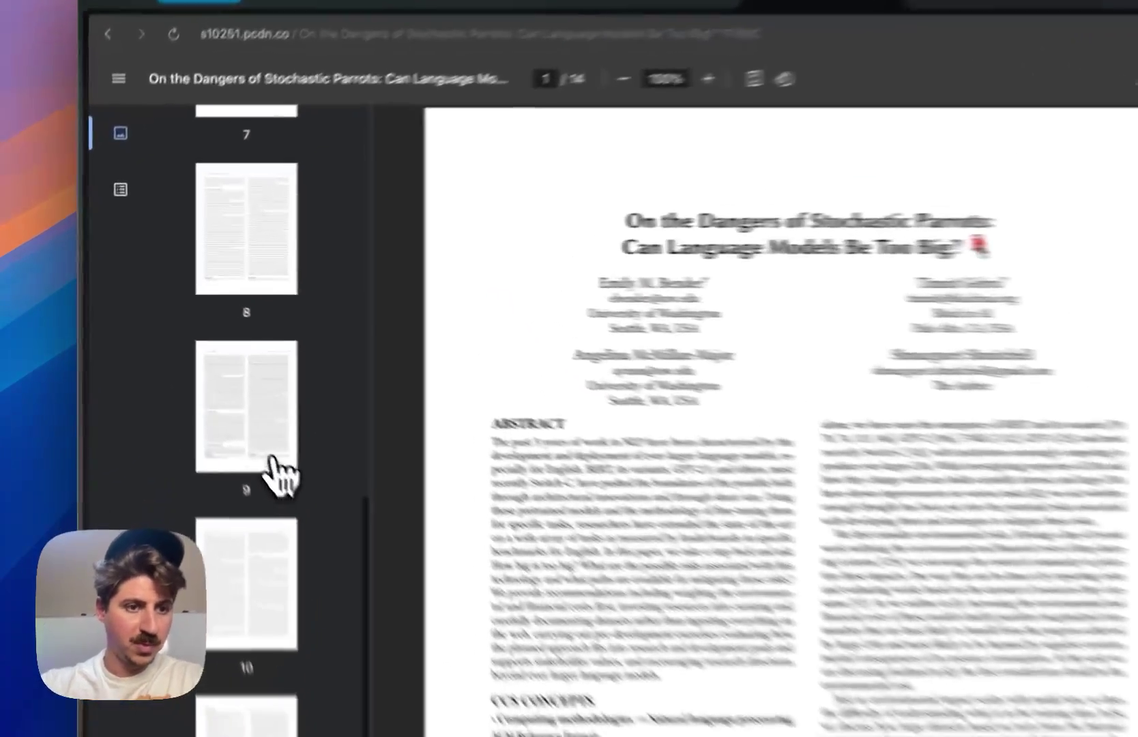
pyautogui.click(199, 372)
pyautogui.click(190, 237)
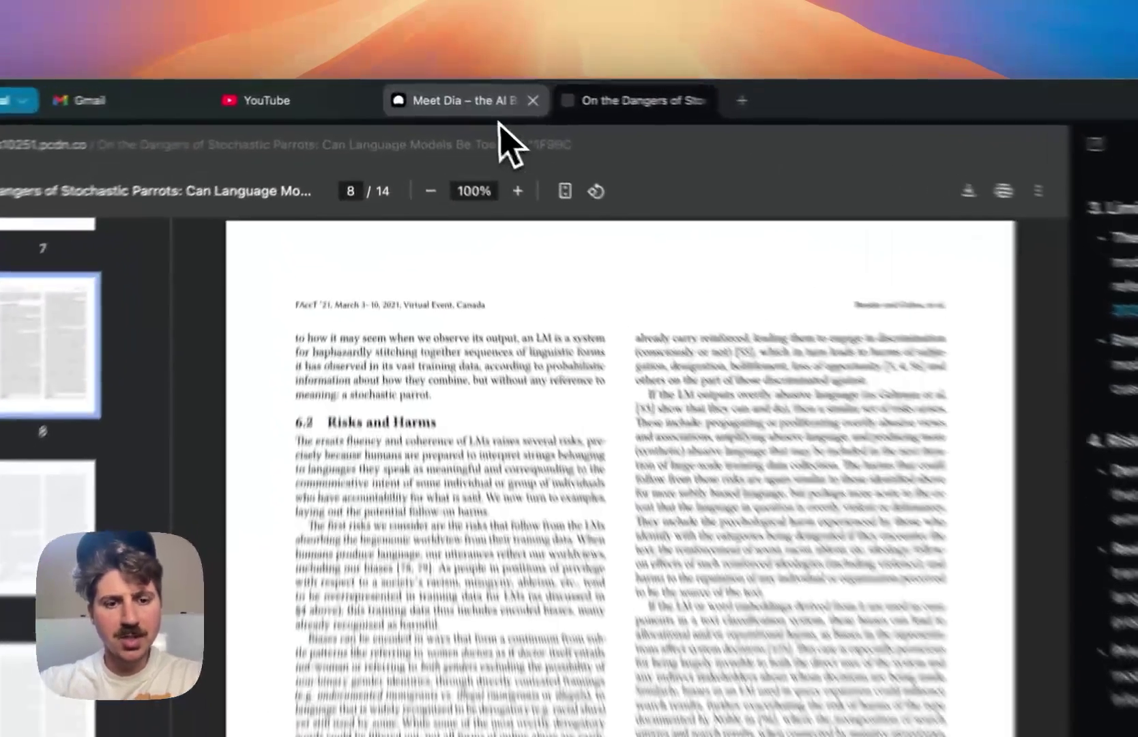
# - Open a new tab and go to google.com
pyautogui.click(442, 93)
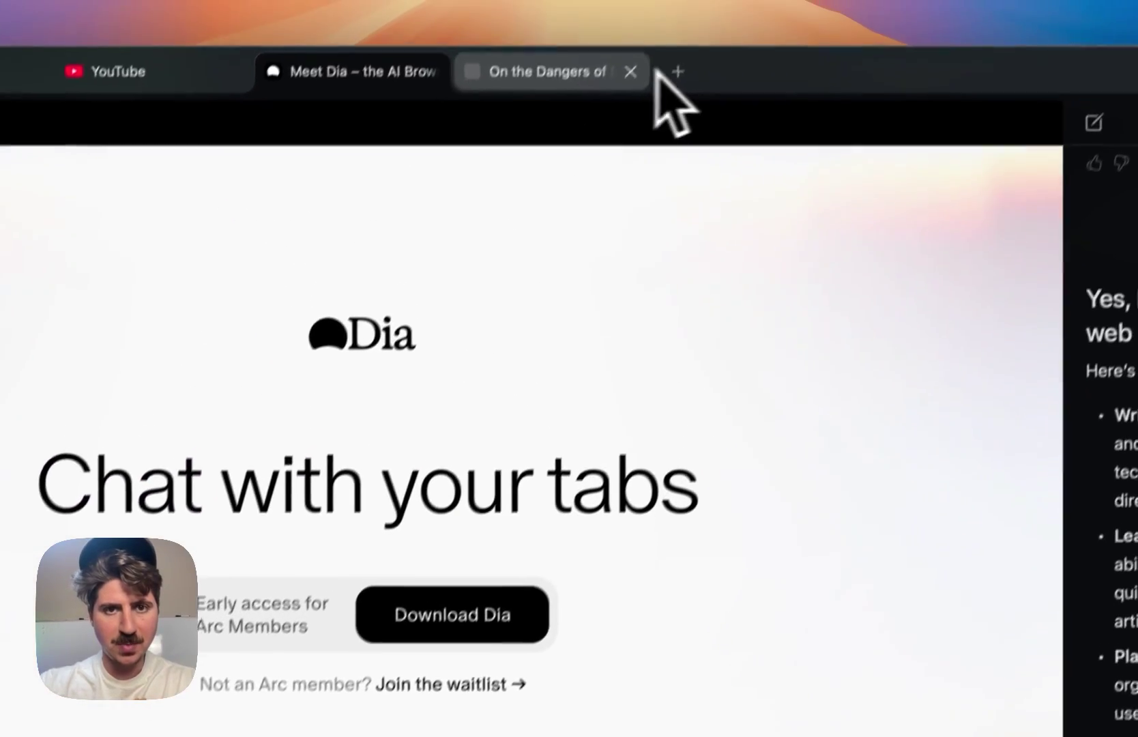
pyautogui.click(597, 71)
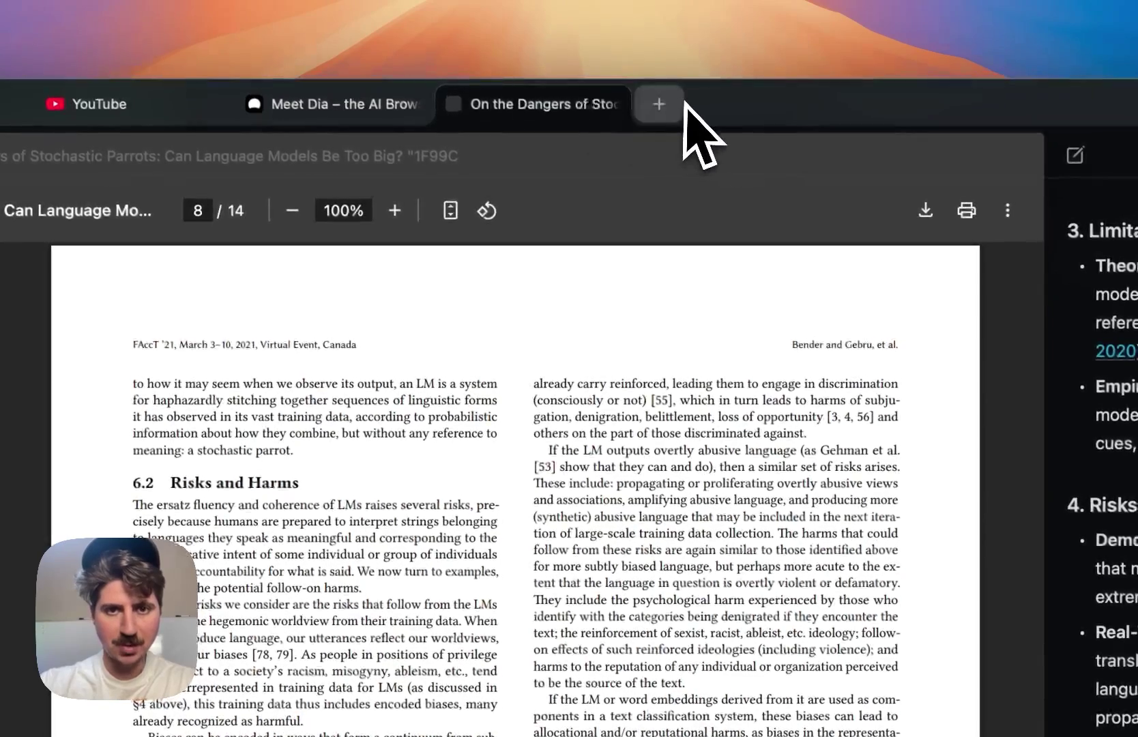
pyautogui.click(677, 71)
pyautogui.write('google.com')
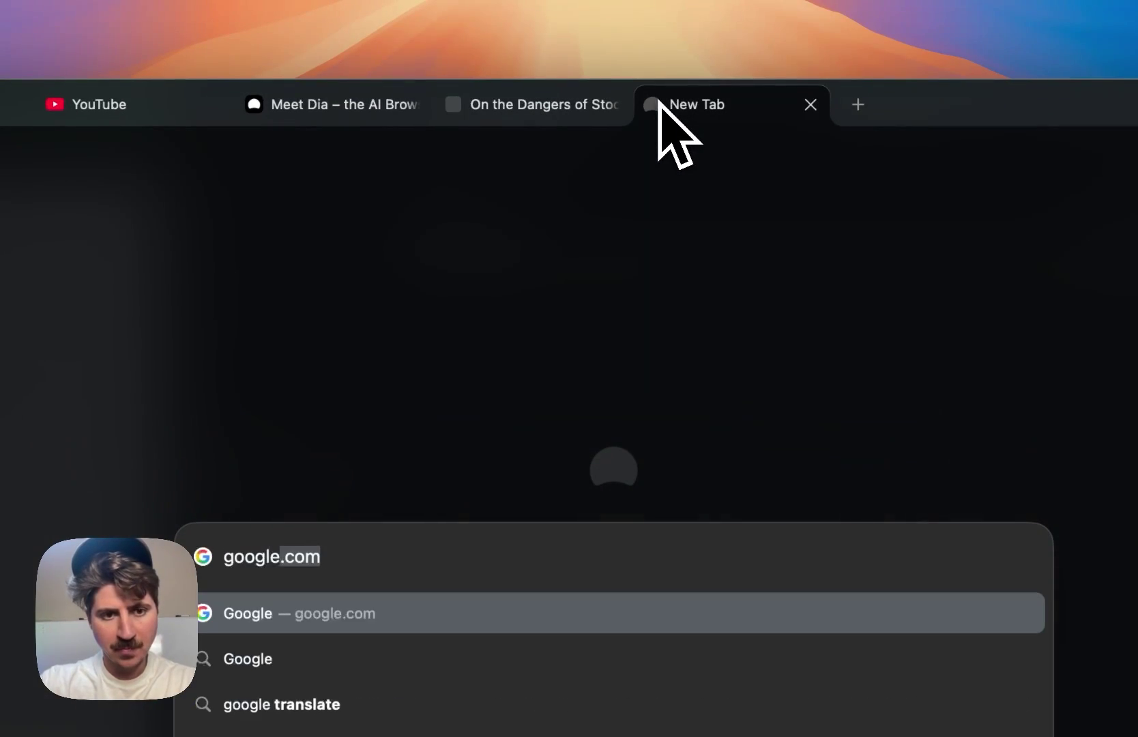
pyautogui.press('Return')
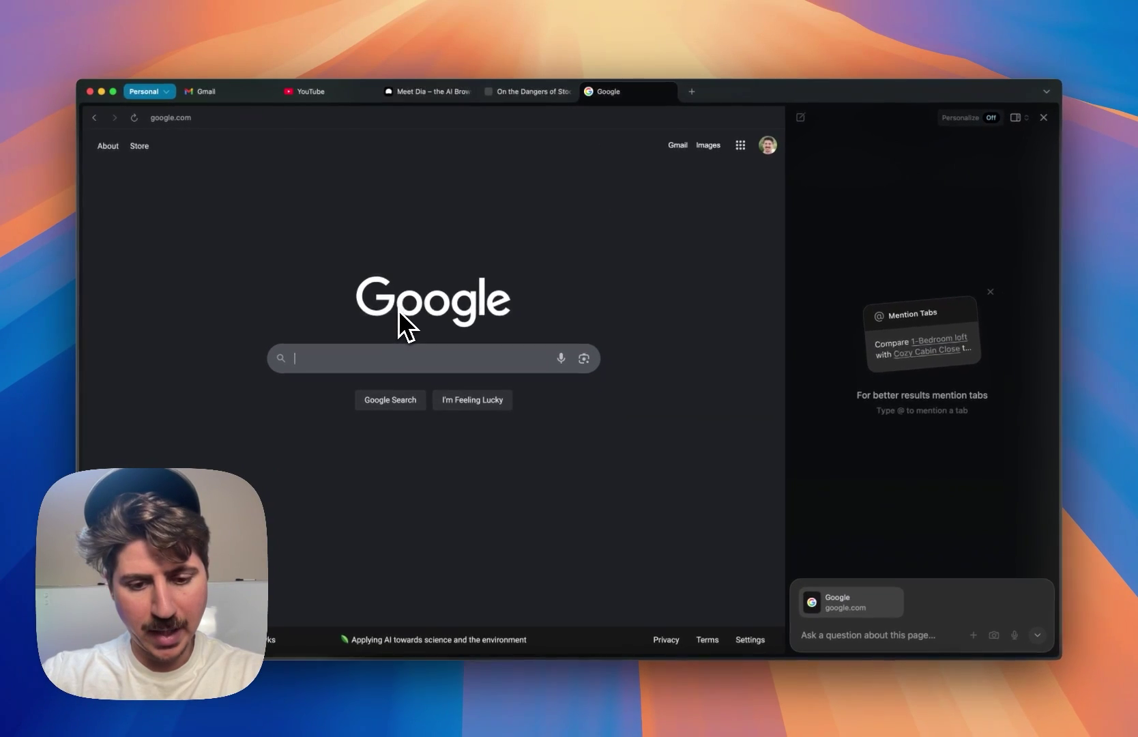
# - Search Google for 'pellet smoker traeger'
pyautogui.write('smok')
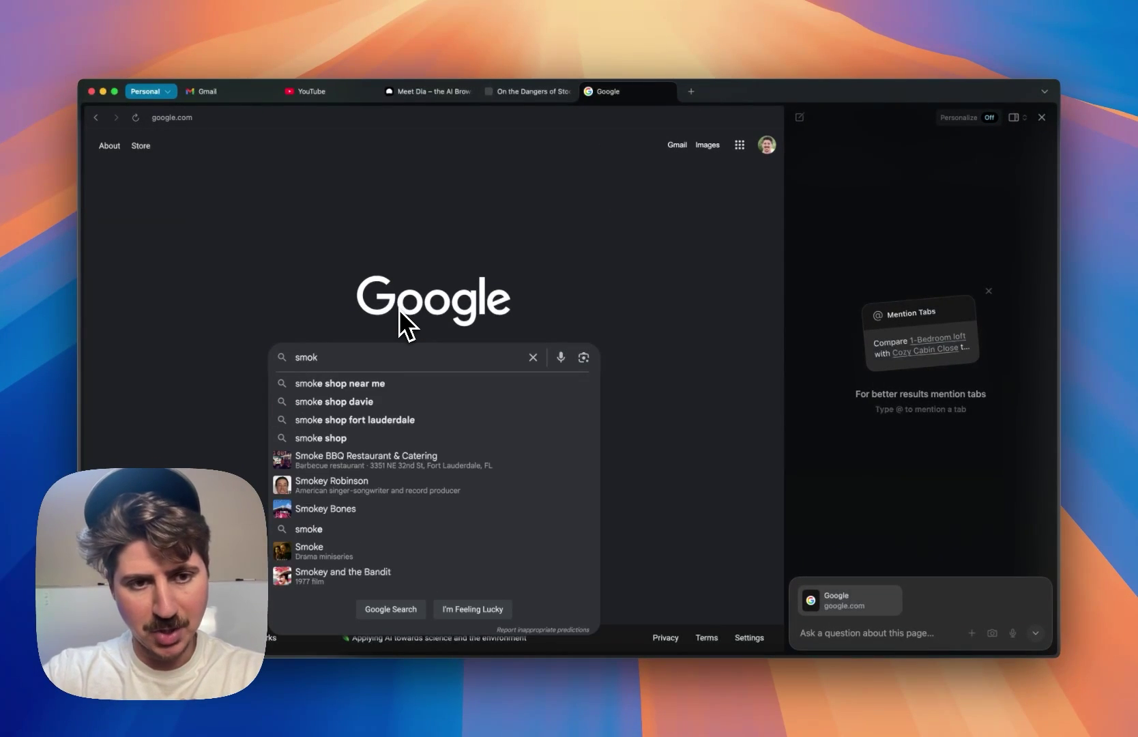
pyautogui.press('BackSpace')
pyautogui.press('BackSpace')
pyautogui.press('BackSpace')
pyautogui.press('BackSpace')
pyautogui.write('pellet smoker')
pyautogui.press('Return')
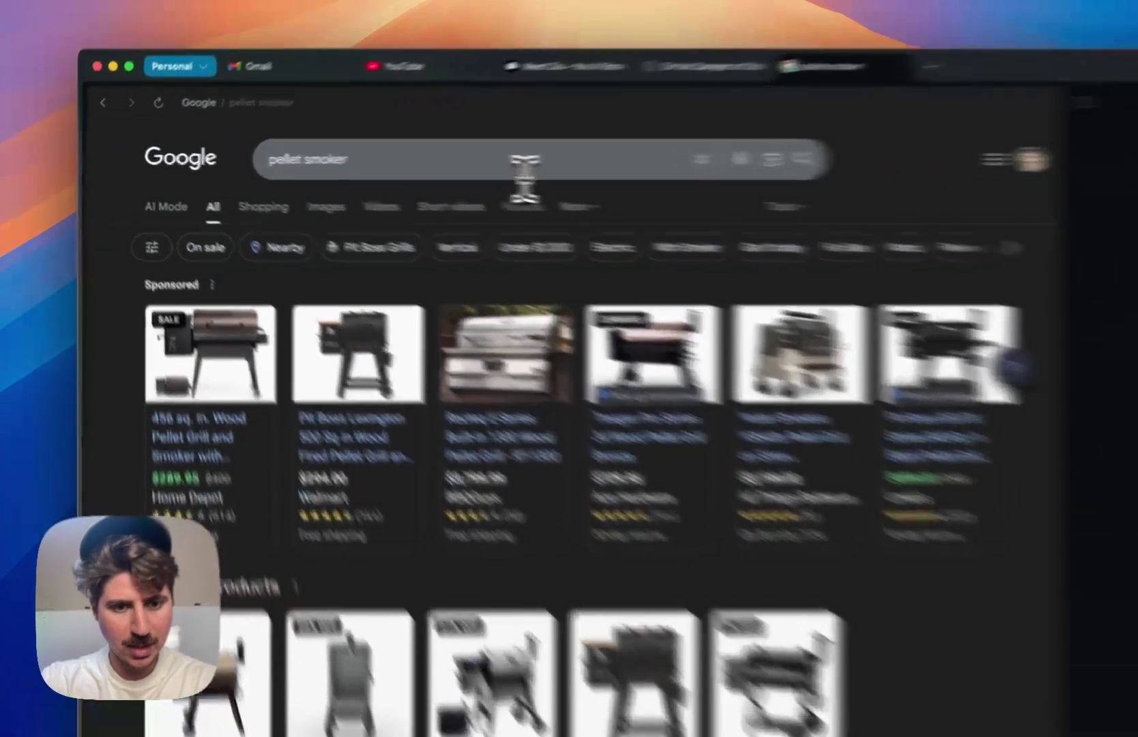
pyautogui.click(398, 161)
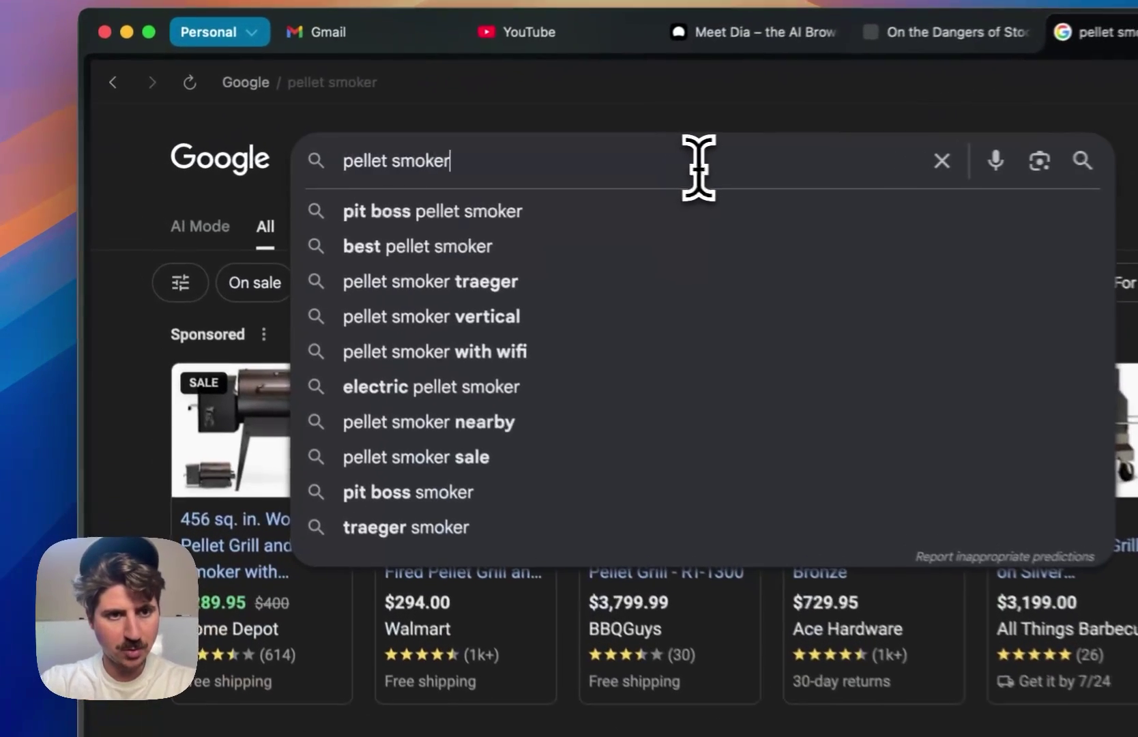
pyautogui.write('trag')
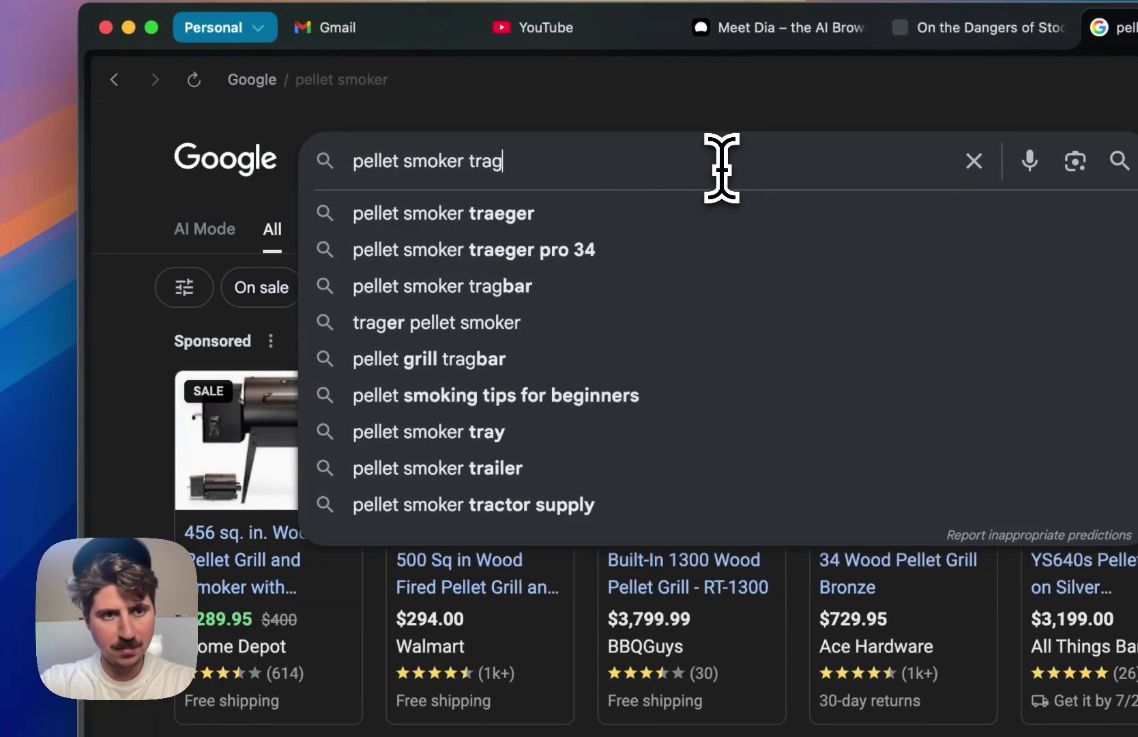
pyautogui.press('BackSpace')
pyautogui.write('eger')
pyautogui.press('Return')
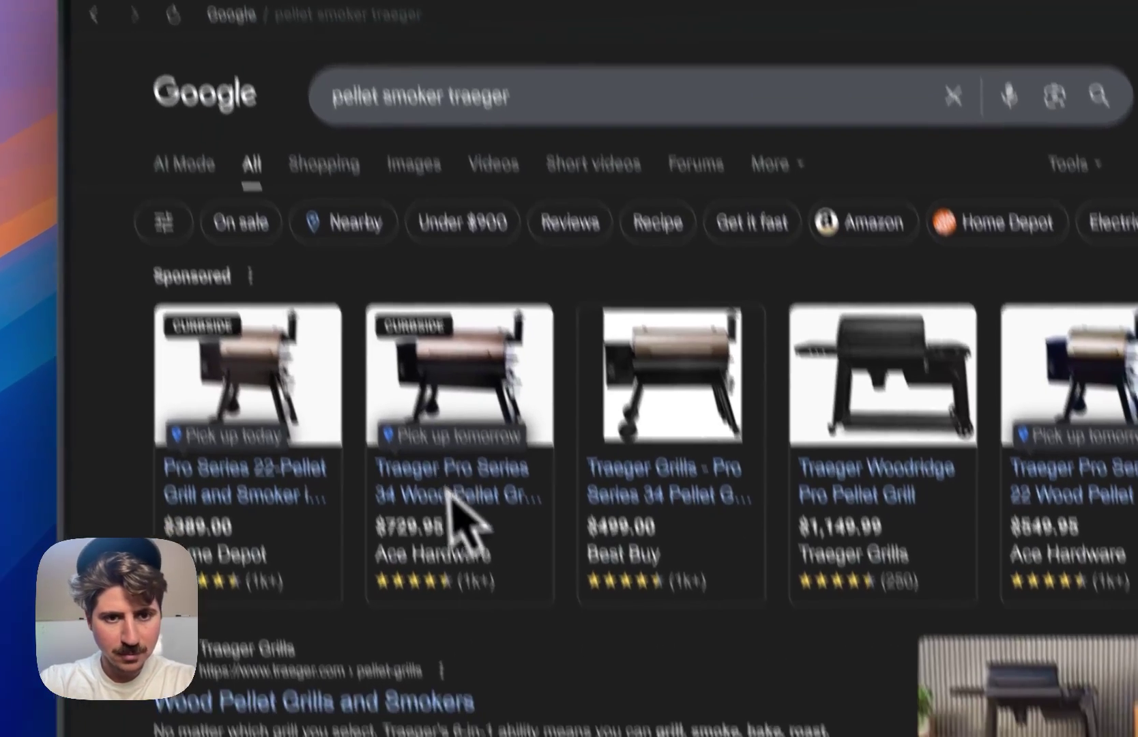
# - Open the Traeger Woodridge Pro pellet grill ($1,149.99) product page
pyautogui.click(792, 352)
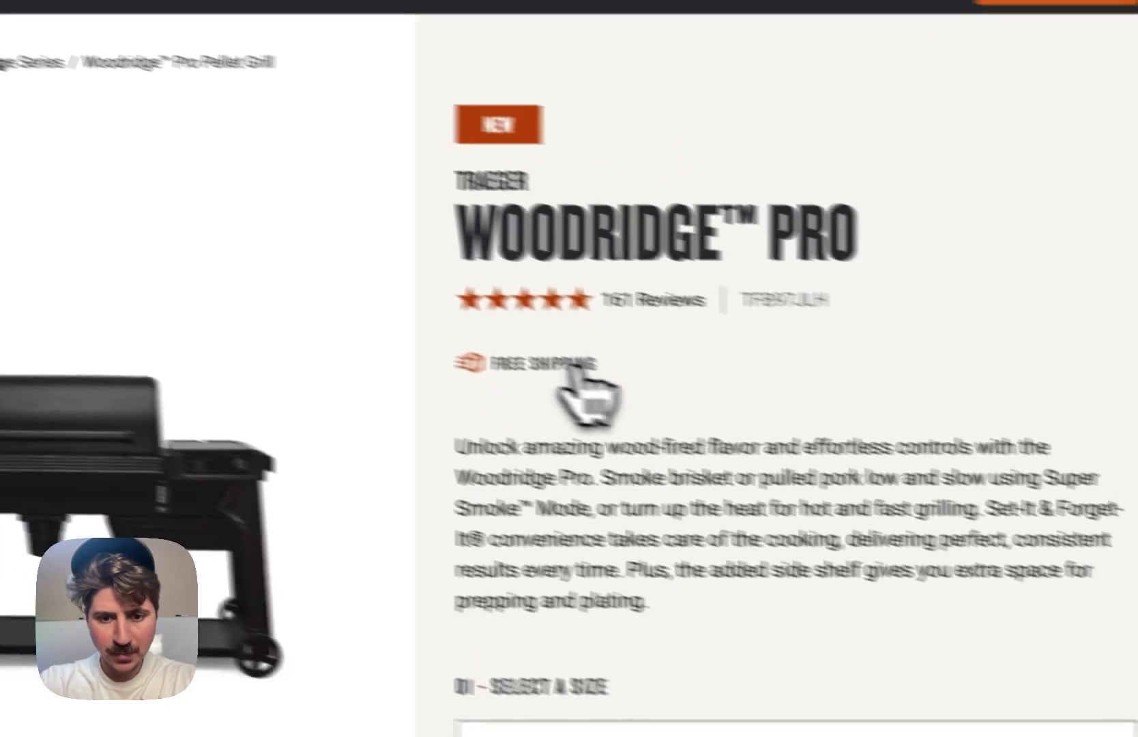
pyautogui.scroll(-5, 805, 372)
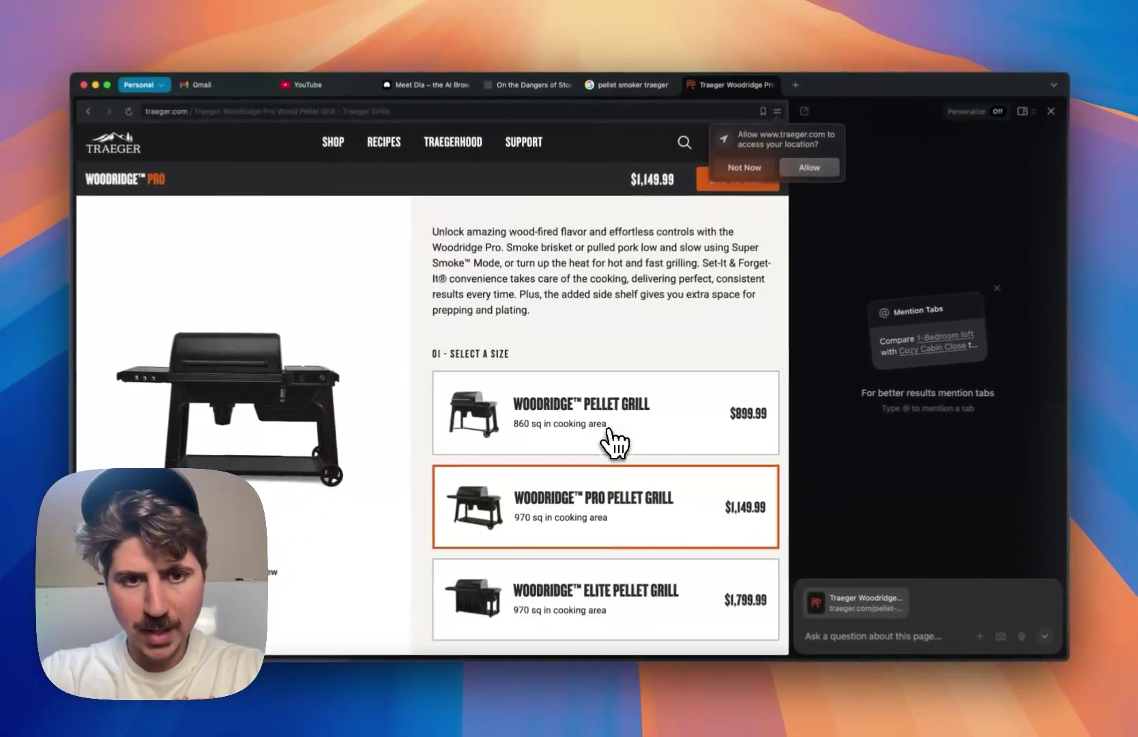
pyautogui.scroll(3, 614, 443)
pyautogui.scroll(-9, 611, 444)
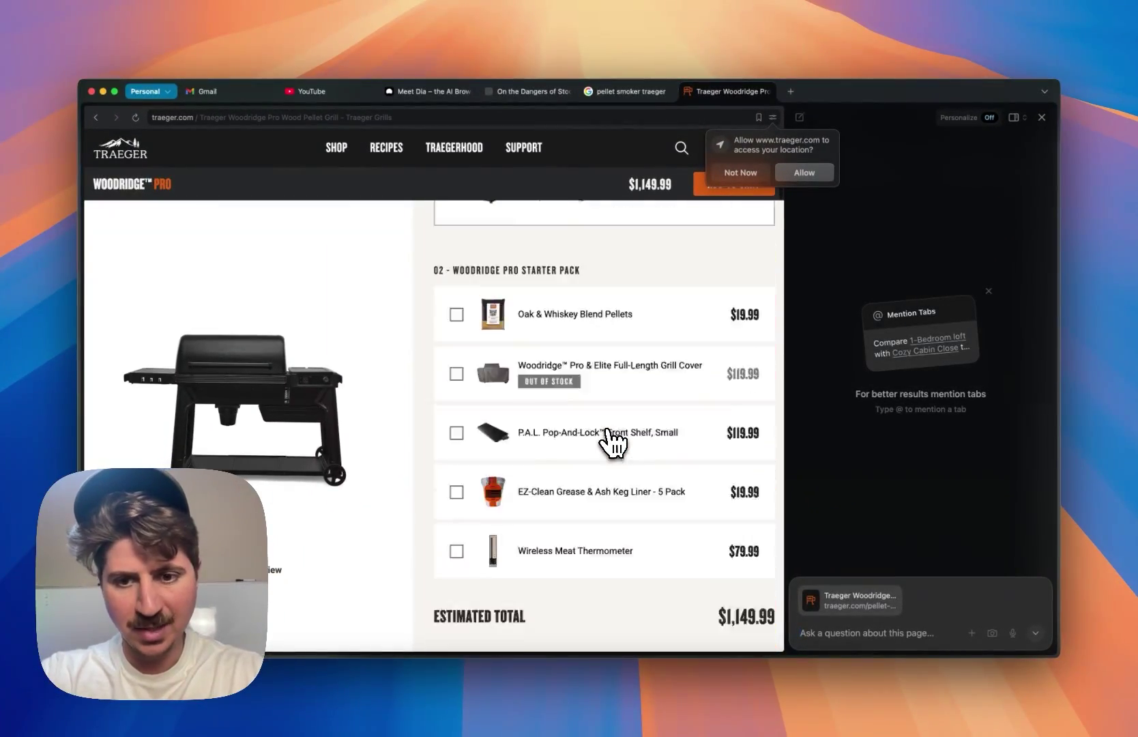
pyautogui.scroll(4, 612, 443)
pyautogui.click(872, 637)
pyautogui.write('Convince')
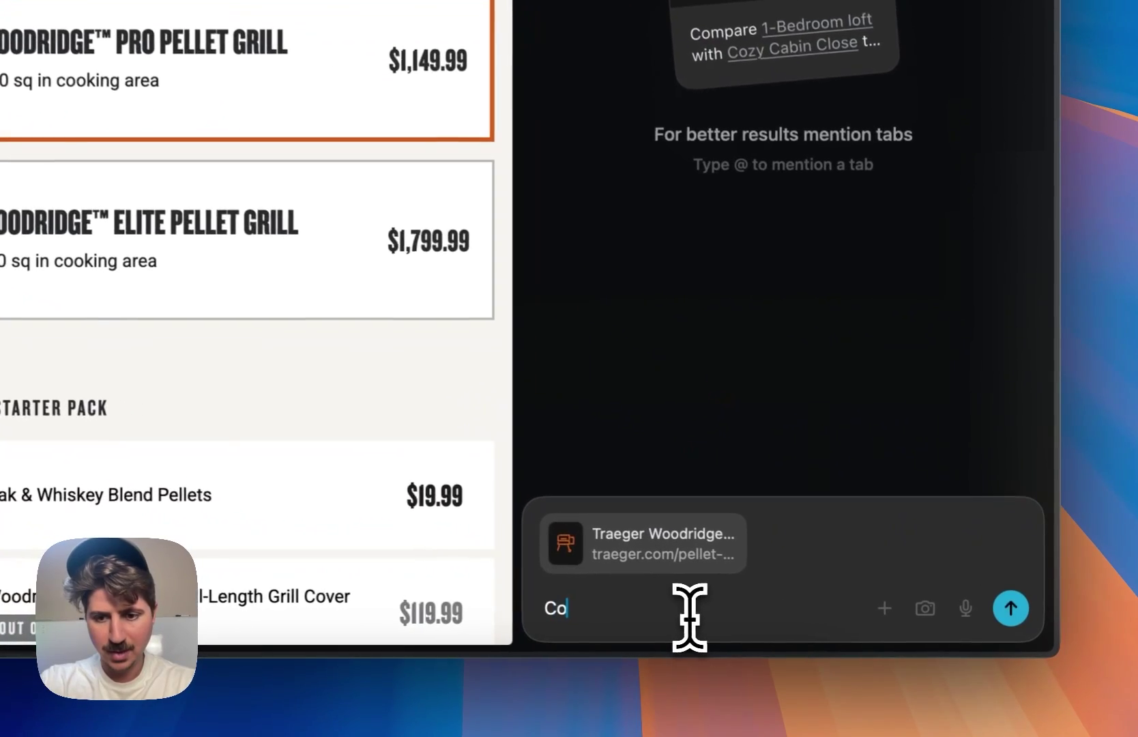
pyautogui.write(' me not to buy this grill')
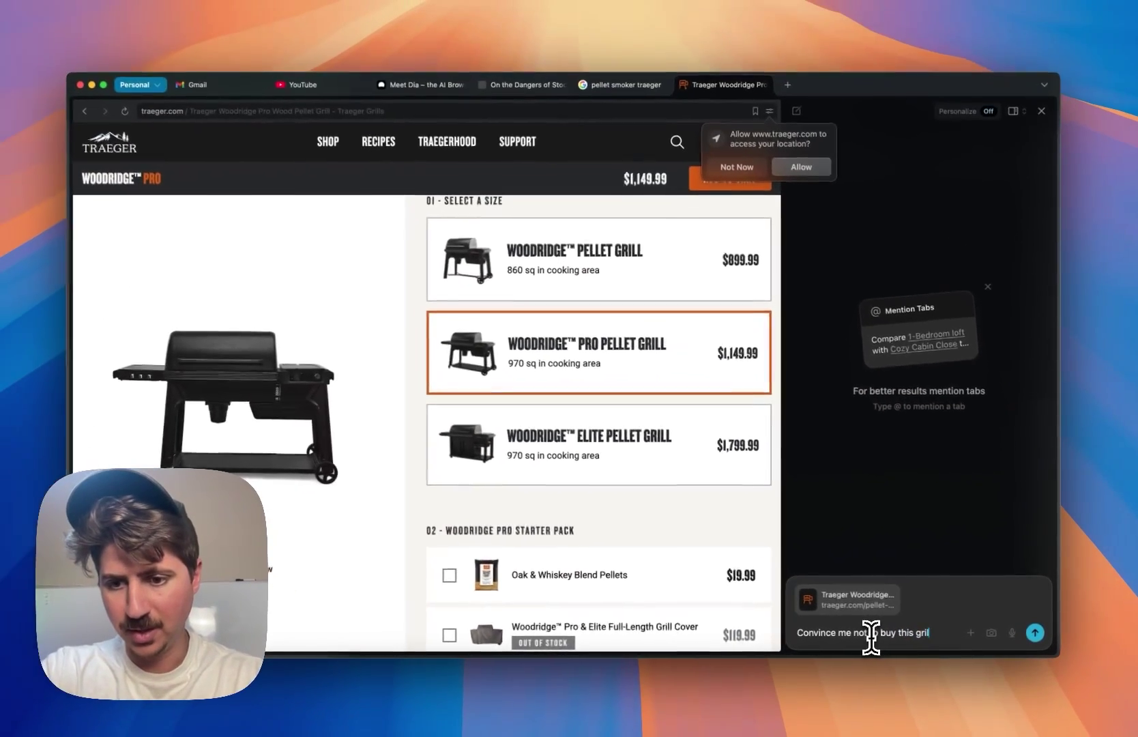
pyautogui.press('Return')
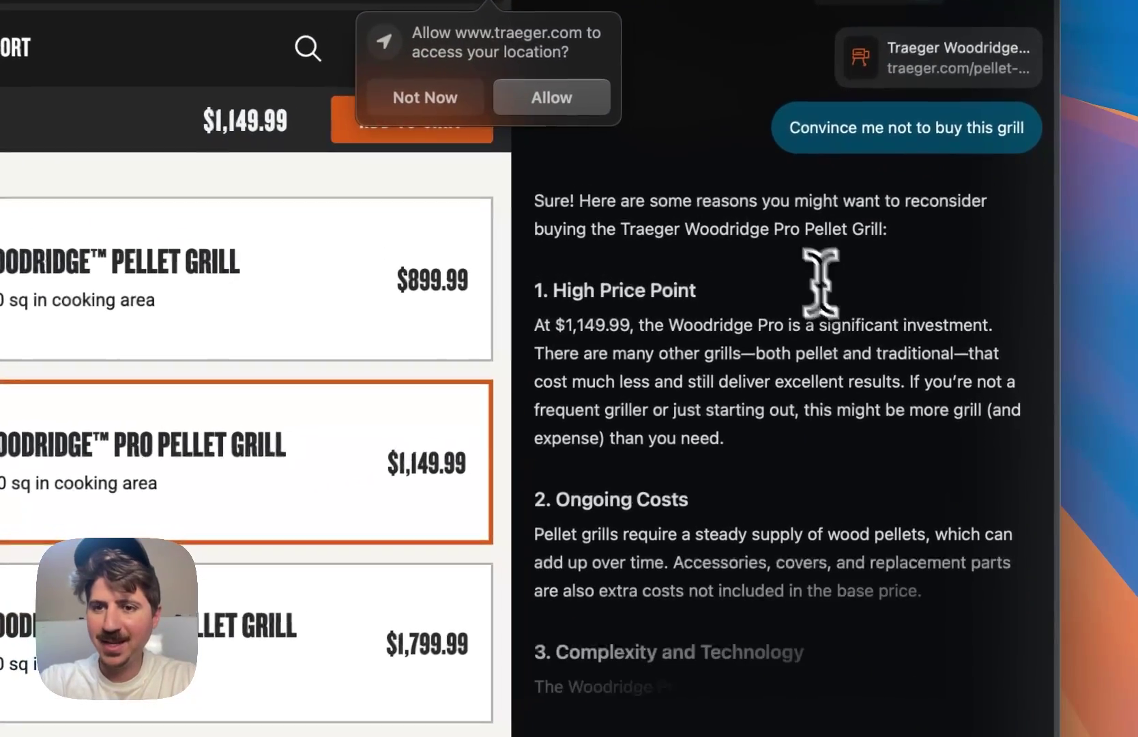
pyautogui.moveTo(909, 225); pyautogui.dragTo(885, 230)
pyautogui.moveTo(710, 212); pyautogui.dragTo(874, 232)
pyautogui.click(867, 239)
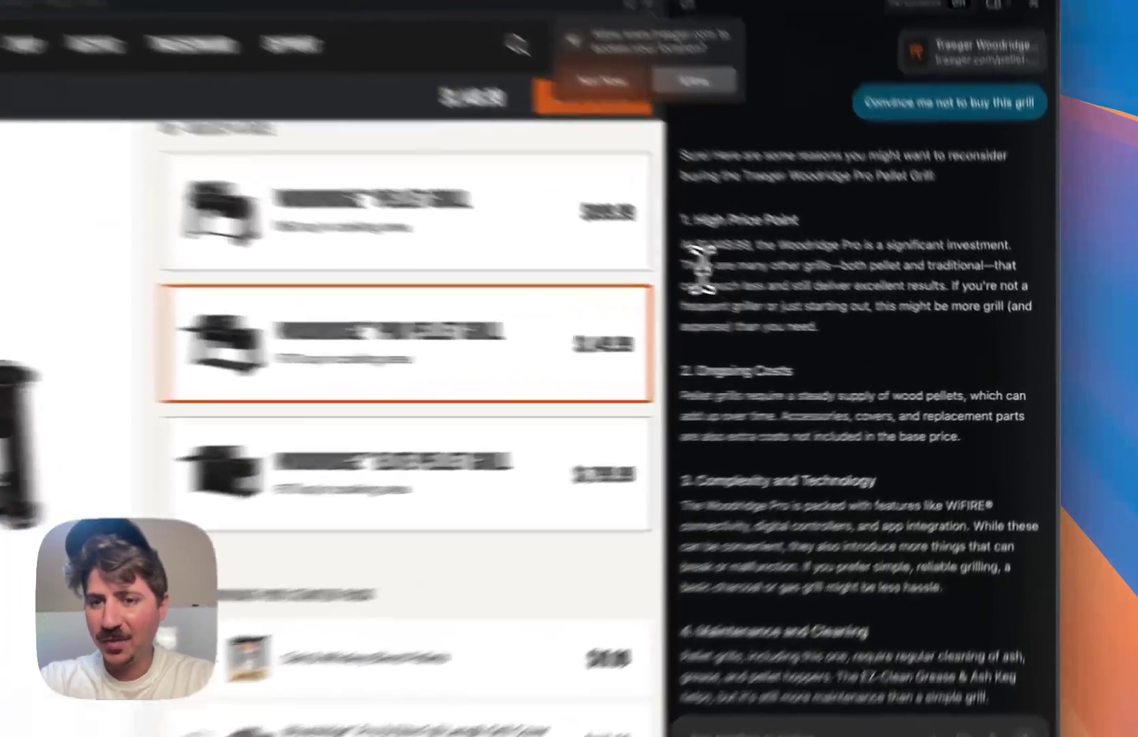
pyautogui.moveTo(806, 288); pyautogui.dragTo(844, 287)
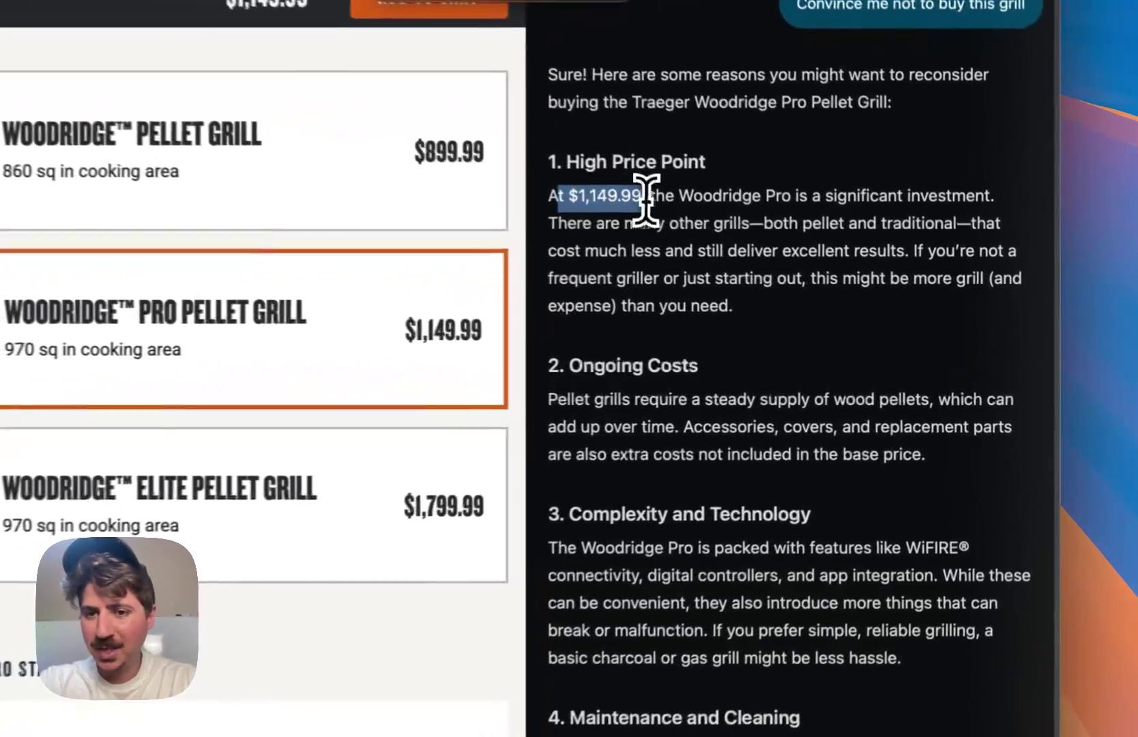
pyautogui.click(842, 288)
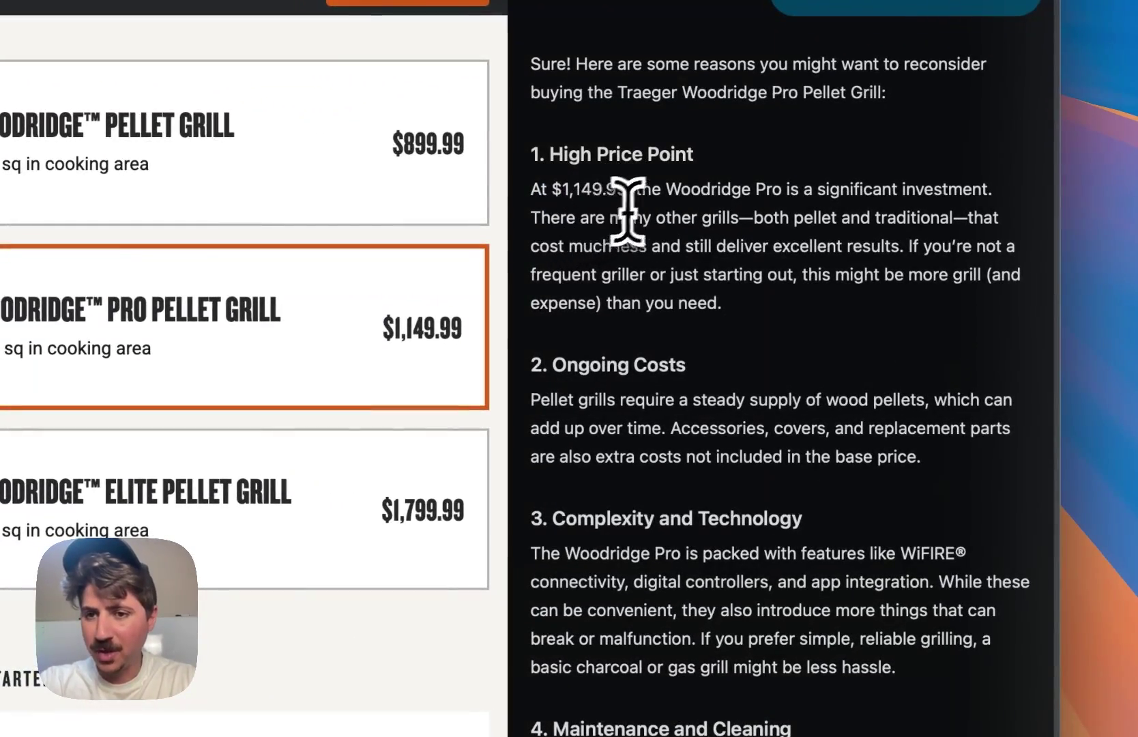
pyautogui.moveTo(806, 191); pyautogui.dragTo(902, 190)
pyautogui.click(859, 194)
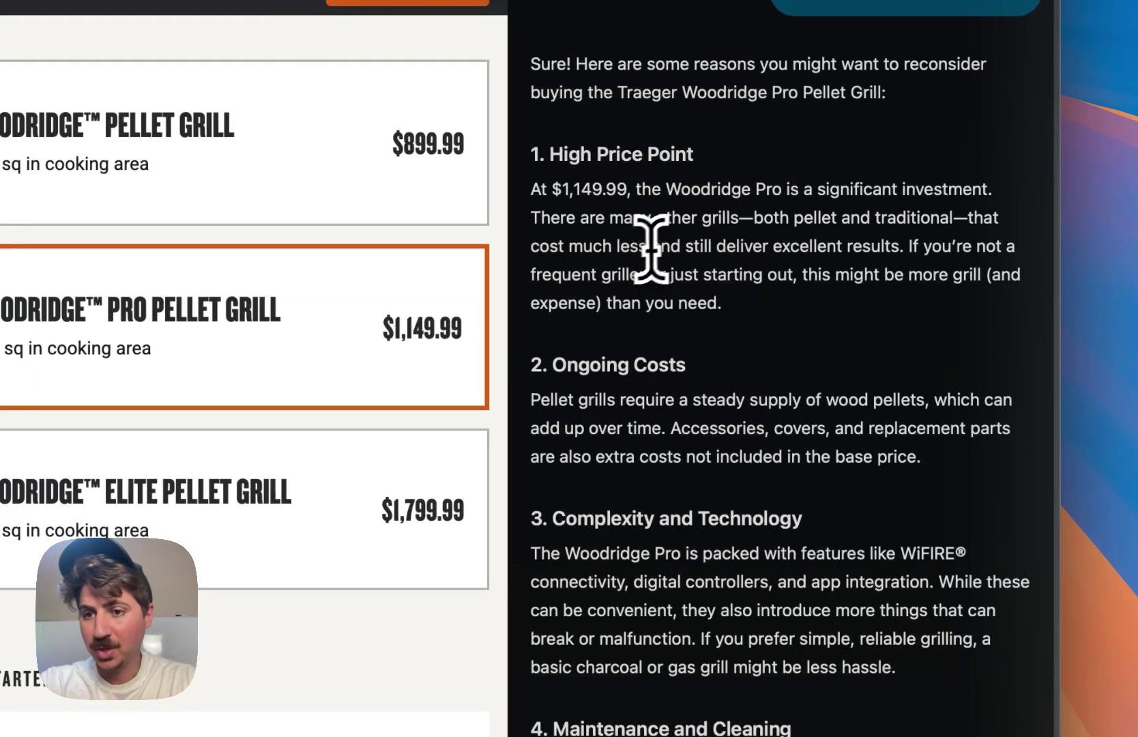
pyautogui.moveTo(693, 247); pyautogui.dragTo(739, 247)
pyautogui.scroll(-3, 719, 246)
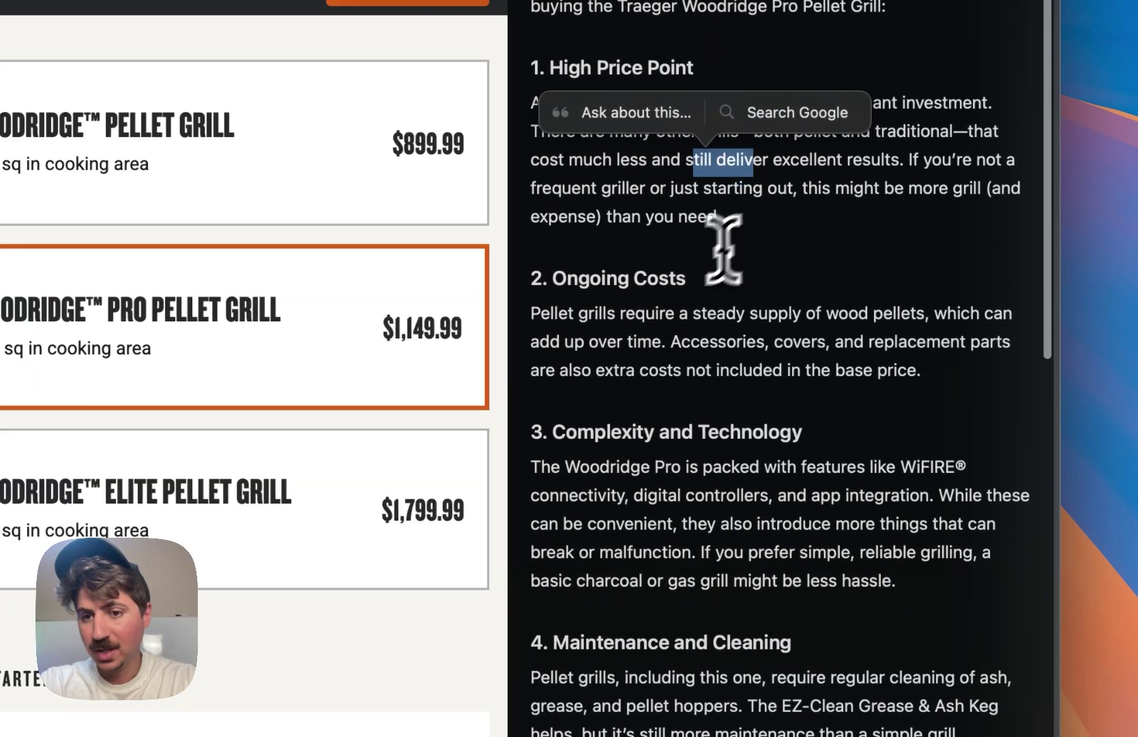
pyautogui.moveTo(580, 282); pyautogui.dragTo(691, 279)
pyautogui.click(681, 327)
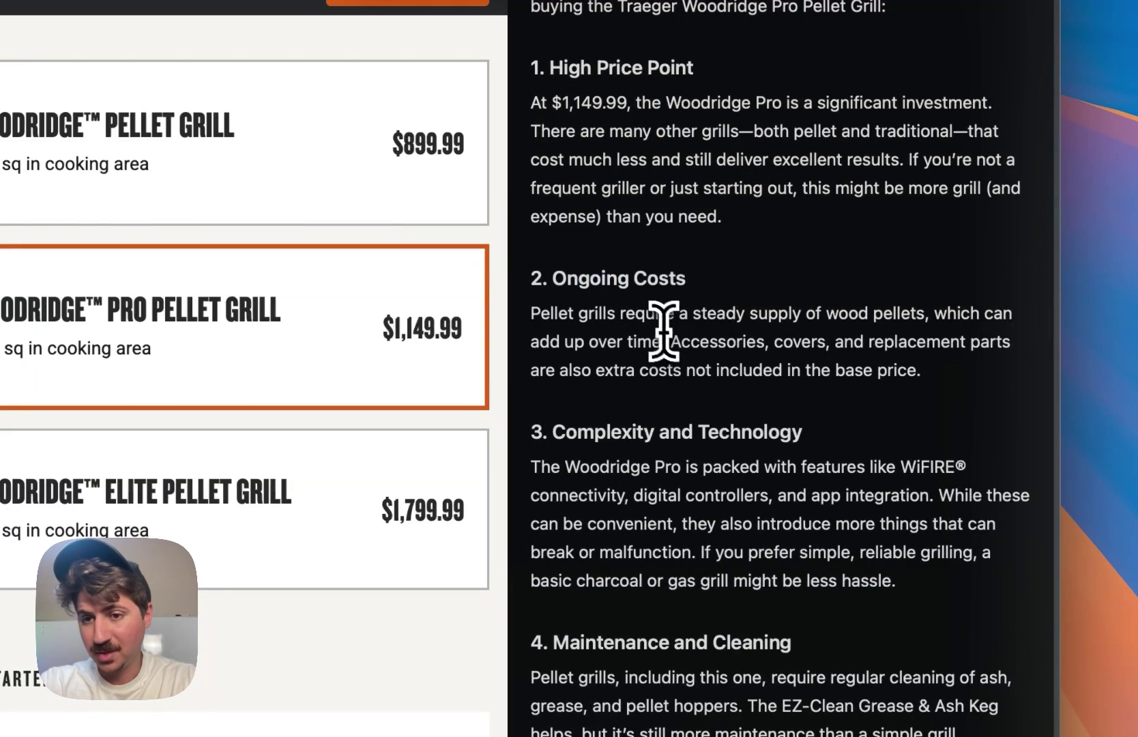
pyautogui.moveTo(662, 329); pyautogui.dragTo(861, 330)
pyautogui.click(858, 325)
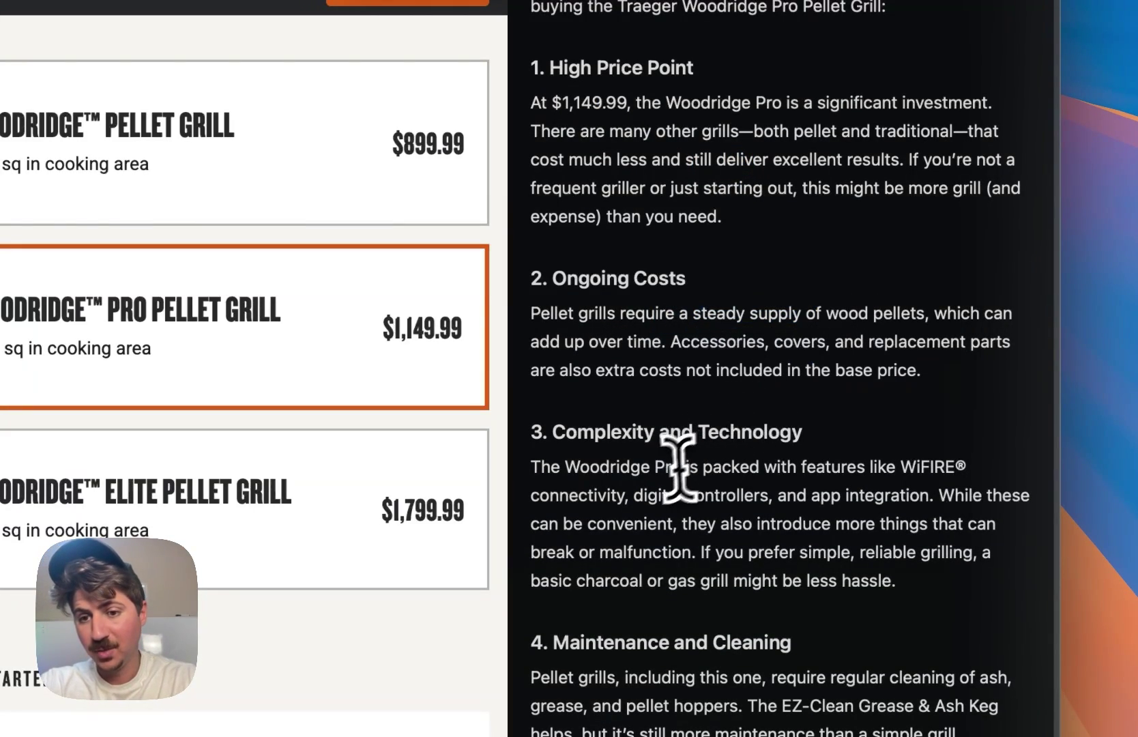
pyautogui.moveTo(583, 432); pyautogui.dragTo(753, 430)
pyautogui.click(759, 442)
pyautogui.moveTo(705, 497); pyautogui.dragTo(828, 501)
pyautogui.click(838, 533)
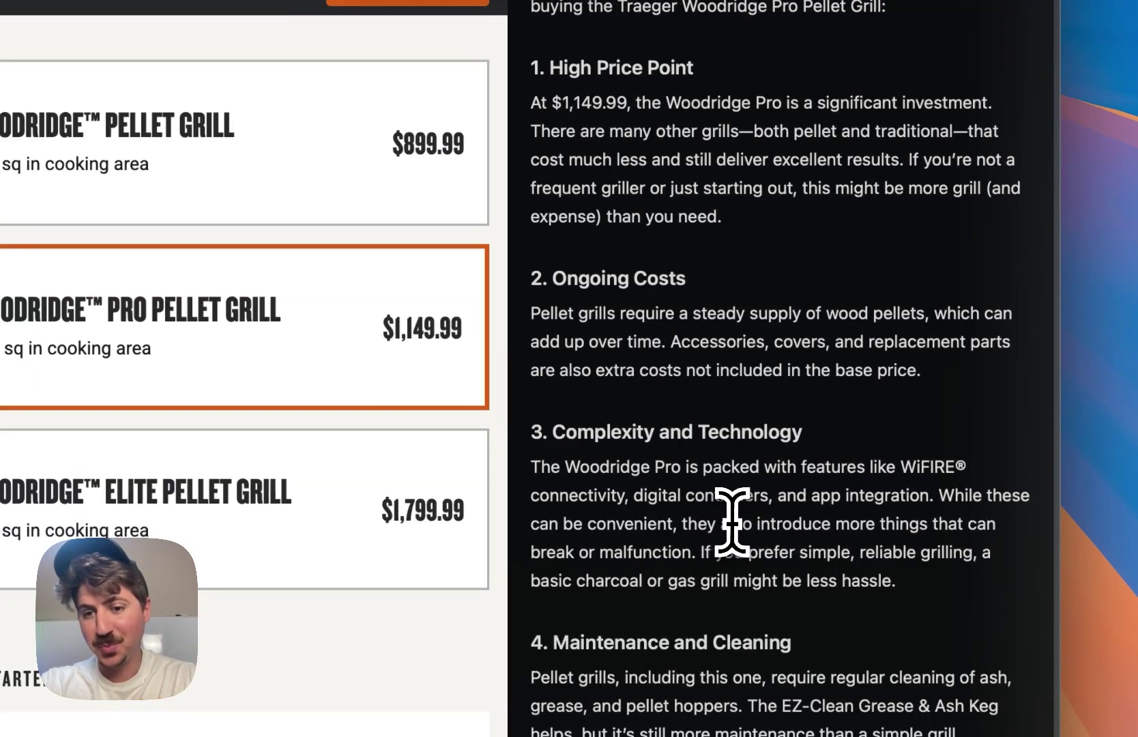
pyautogui.scroll(-6, 708, 525)
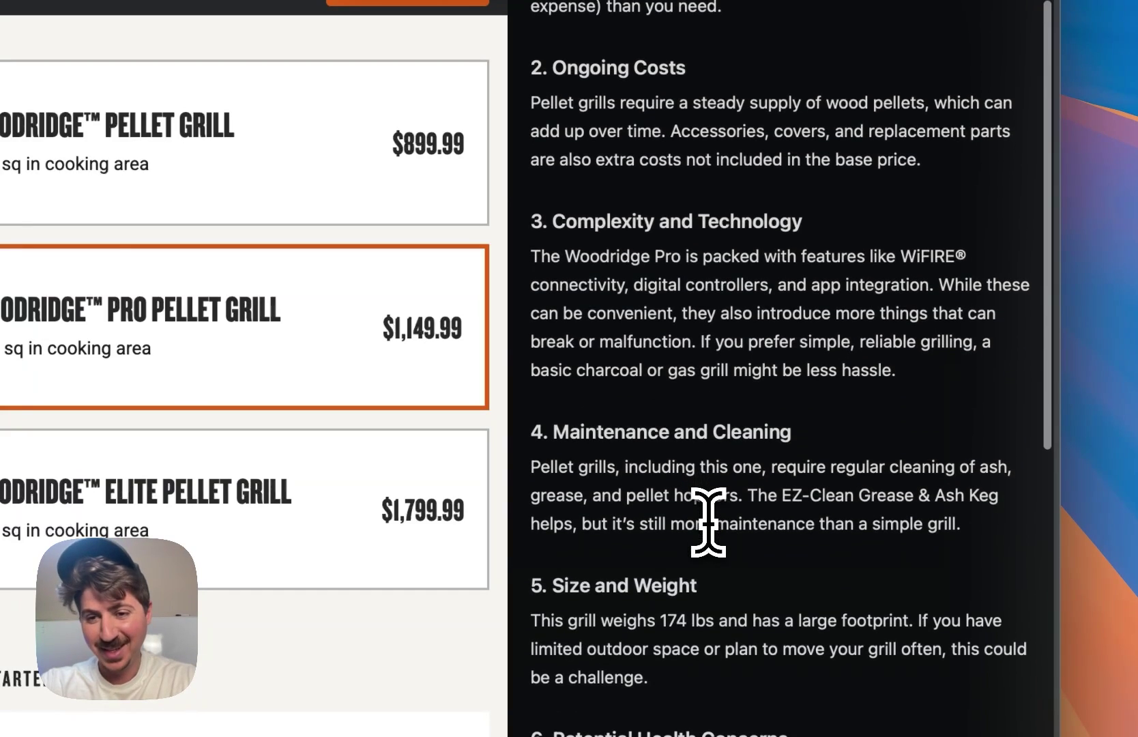
pyautogui.moveTo(625, 296); pyautogui.dragTo(716, 298)
pyautogui.click(717, 298)
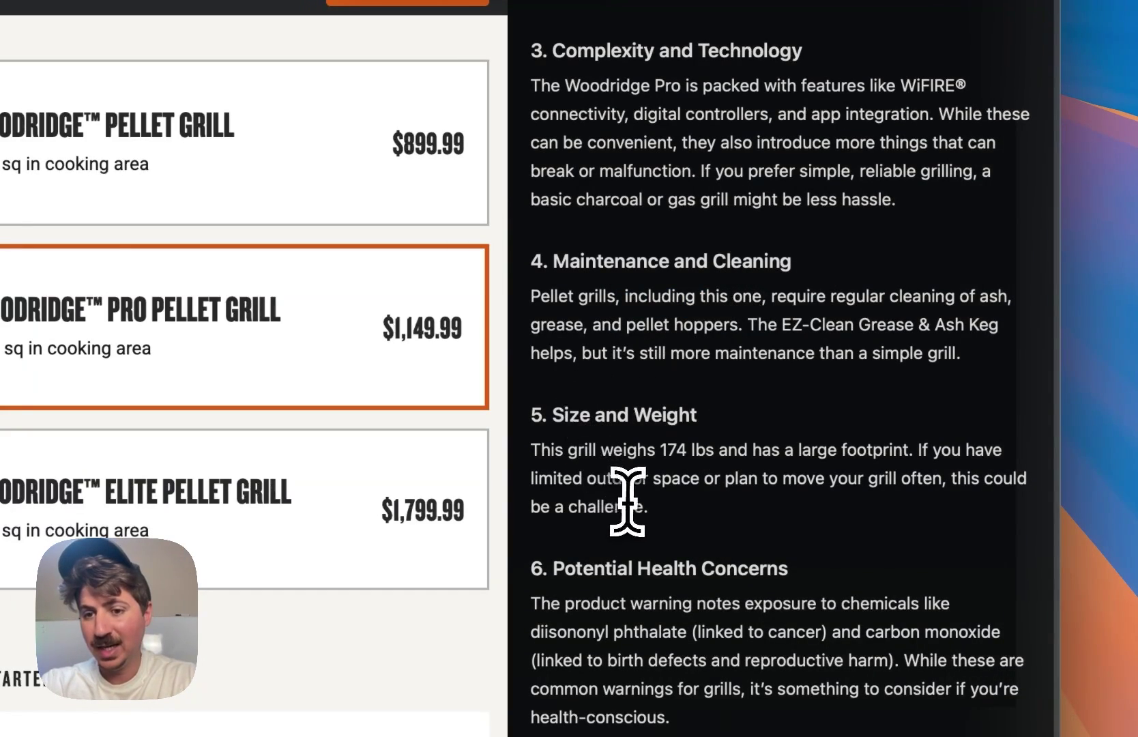
pyautogui.moveTo(661, 450); pyautogui.dragTo(794, 474)
pyautogui.click(742, 450)
pyautogui.scroll(-2, 736, 485)
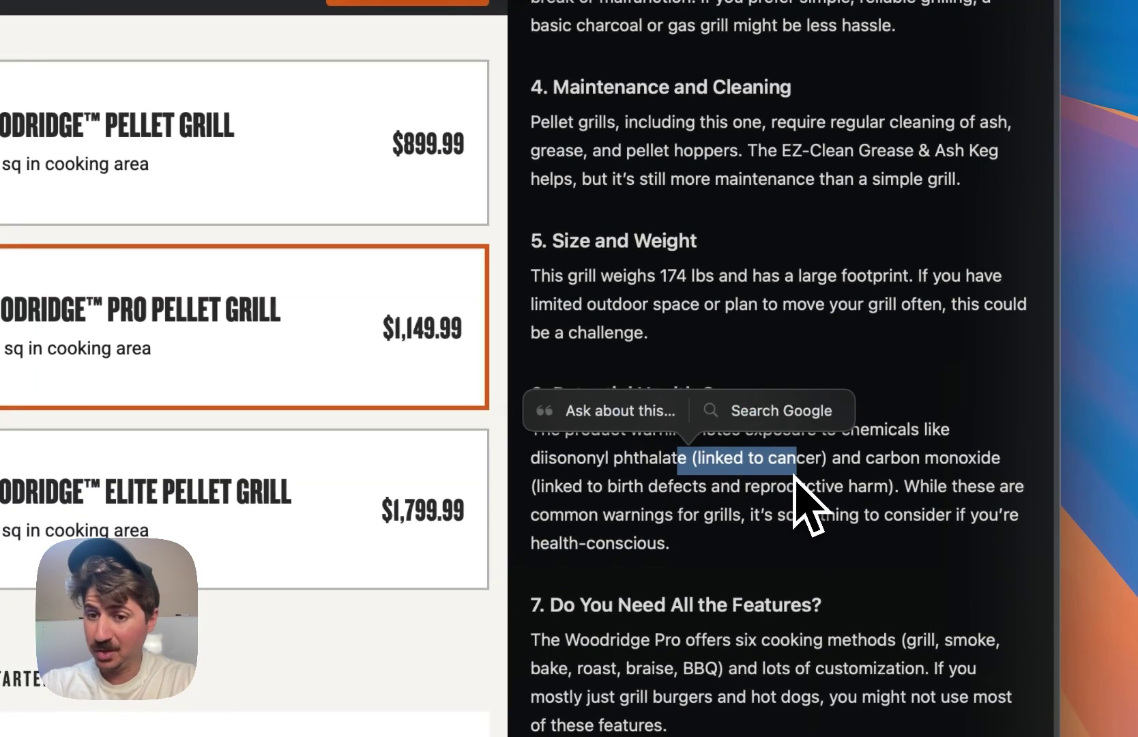
pyautogui.click(793, 474)
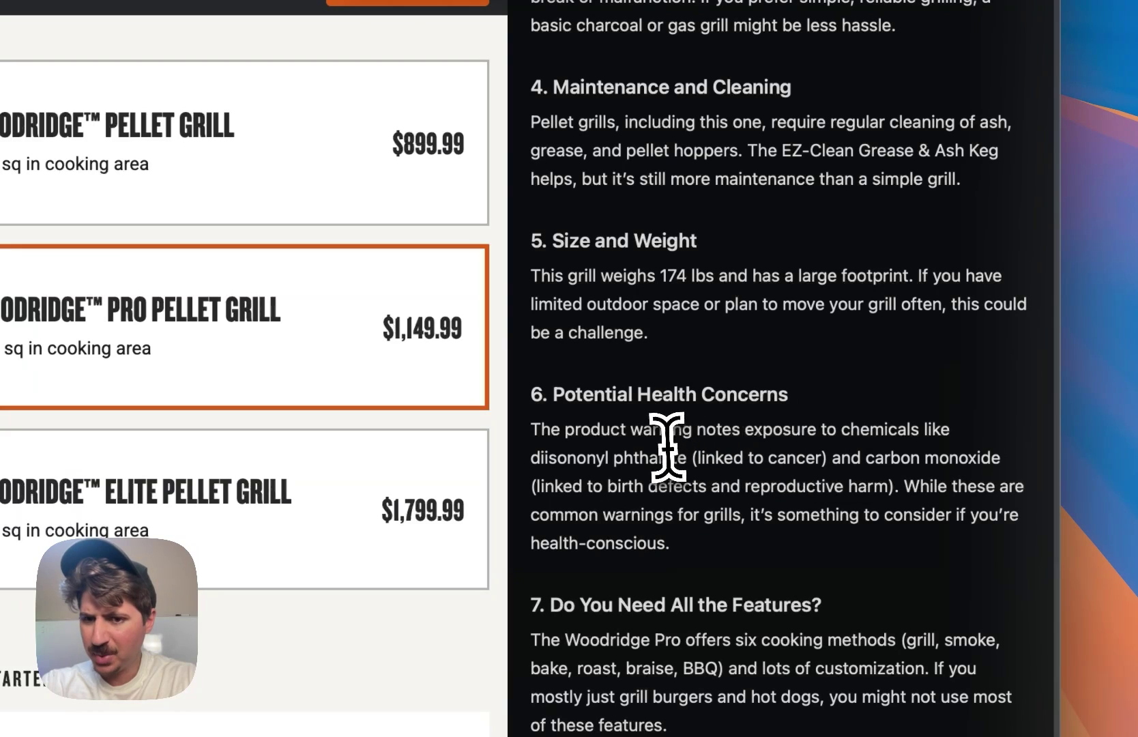
pyautogui.moveTo(805, 428); pyautogui.dragTo(858, 431)
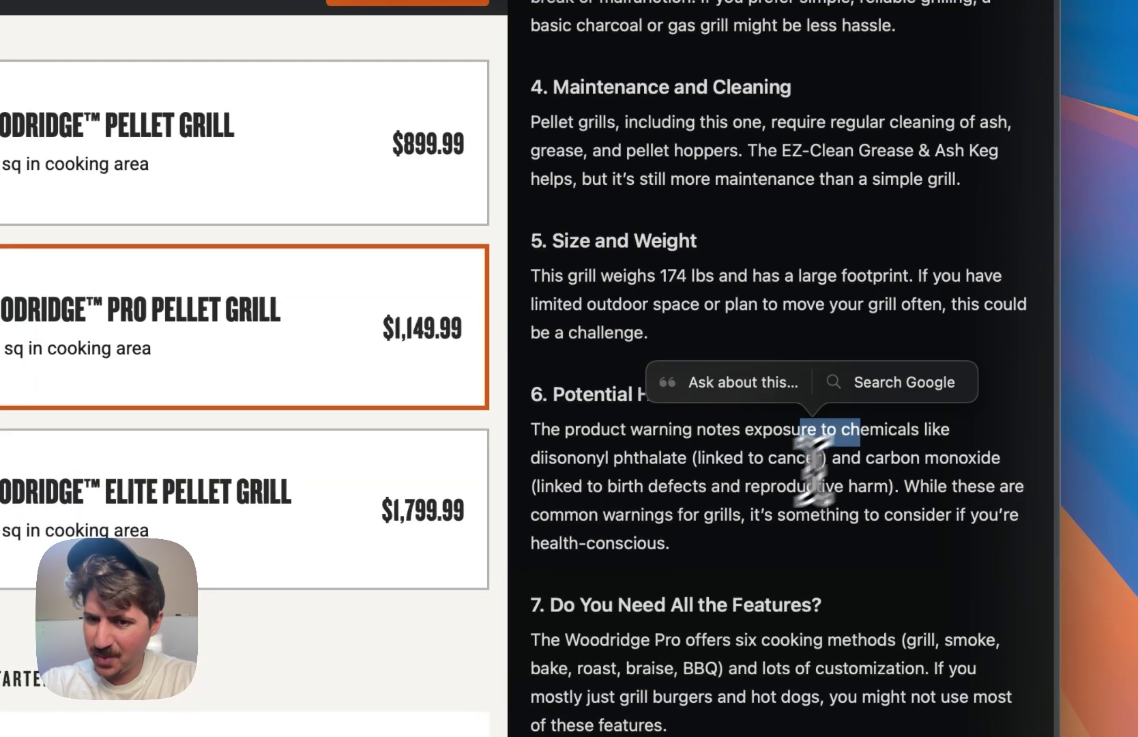
pyautogui.click(785, 524)
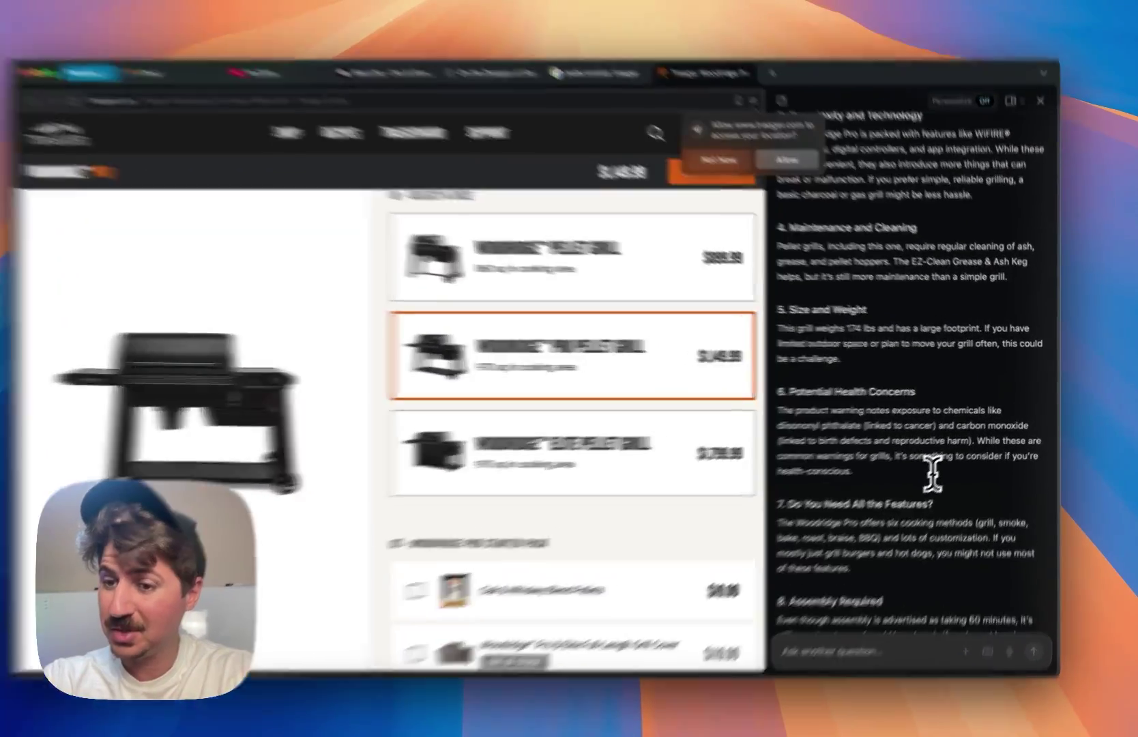
# - Select the end of the health warning passage and scroll the product page back up
pyautogui.moveTo(940, 468)
pyautogui.mouseDown()
pyautogui.moveTo(959, 465)
pyautogui.moveTo(946, 437)
pyautogui.mouseUp()
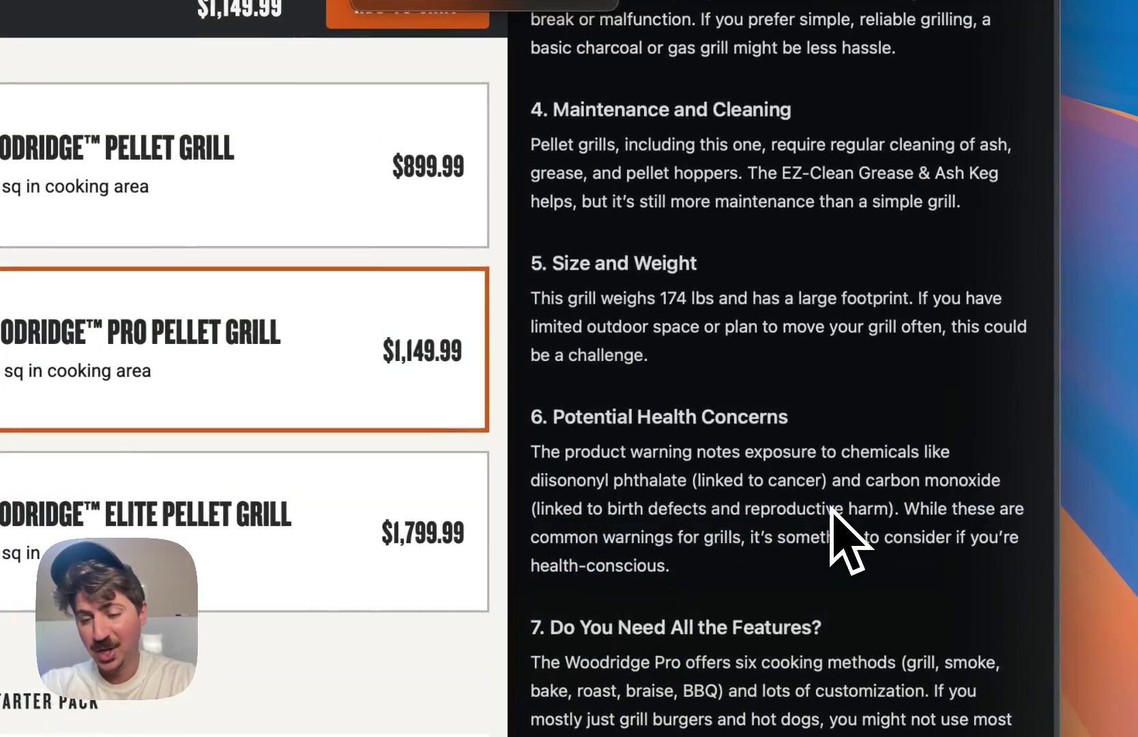
pyautogui.scroll(-6, 832, 491)
pyautogui.scroll(15, 838, 541)
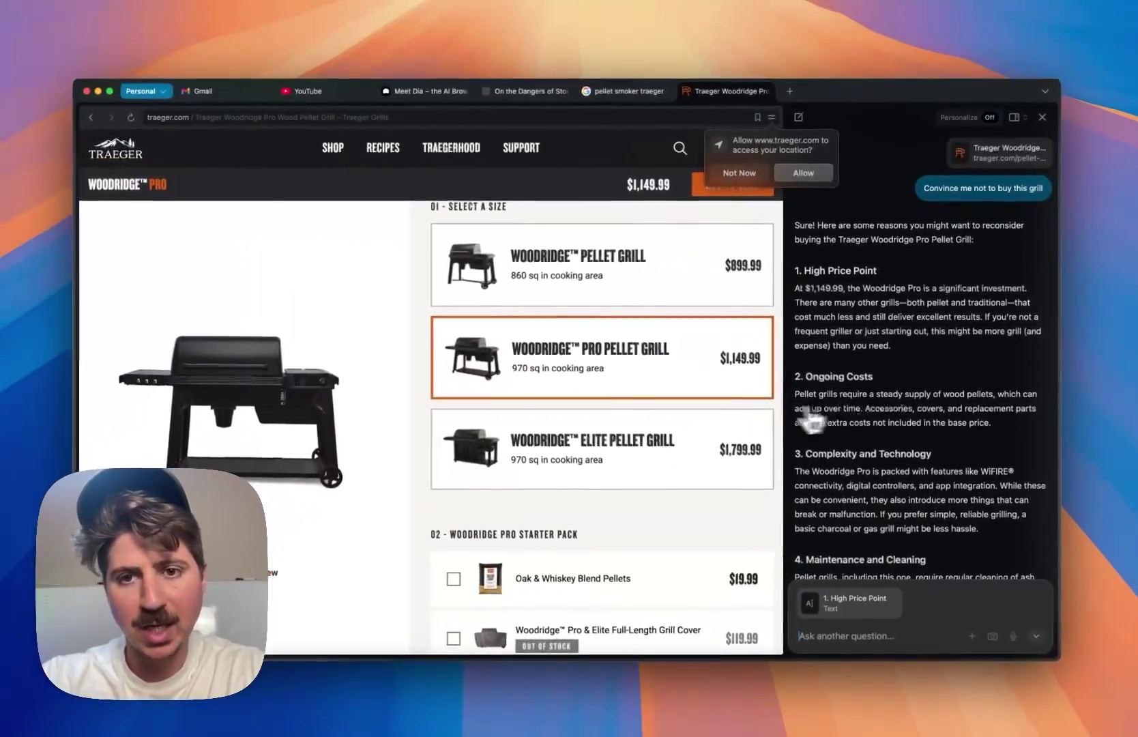
pyautogui.scroll(5, 761, 434)
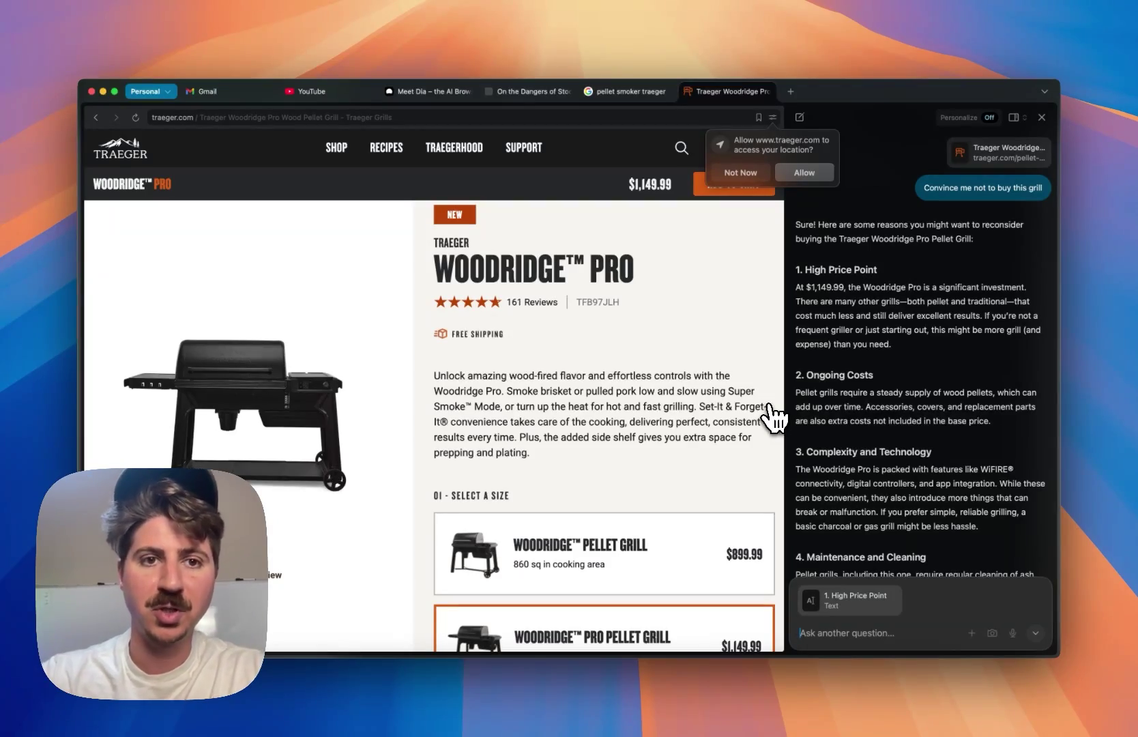
# - Compose a full-size Gmail message, enter the recipient, and start the subject 'Dear Spiderman'
pyautogui.click(212, 91)
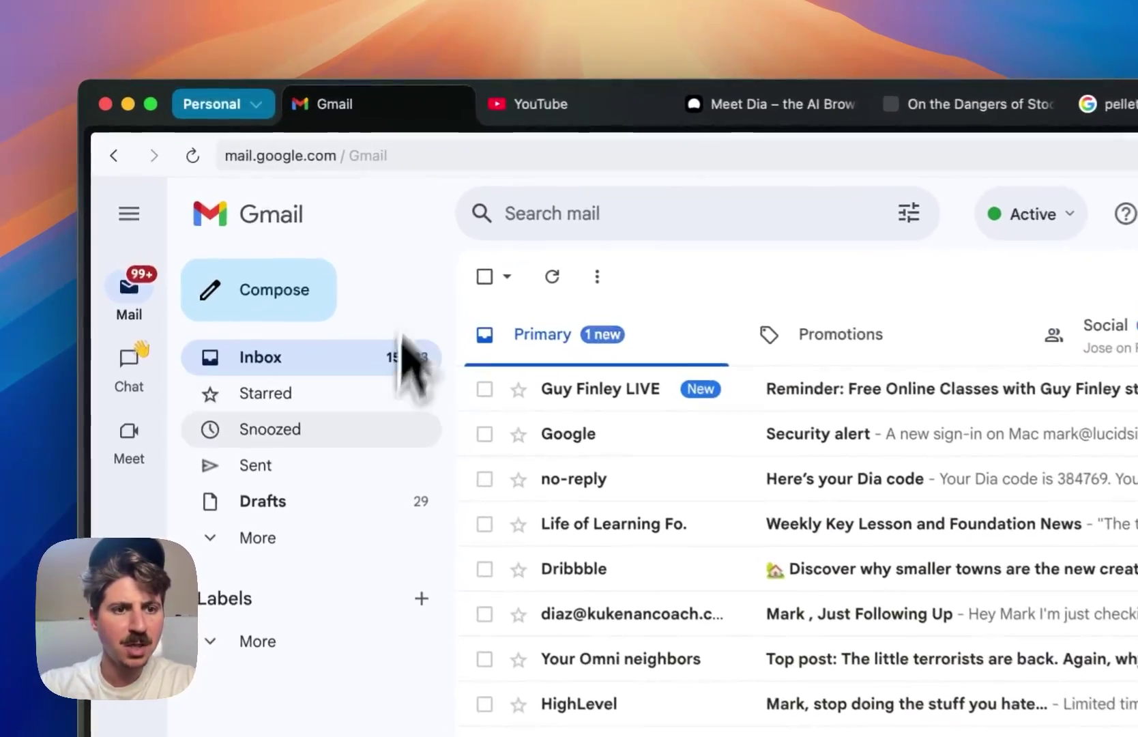
pyautogui.click(198, 190)
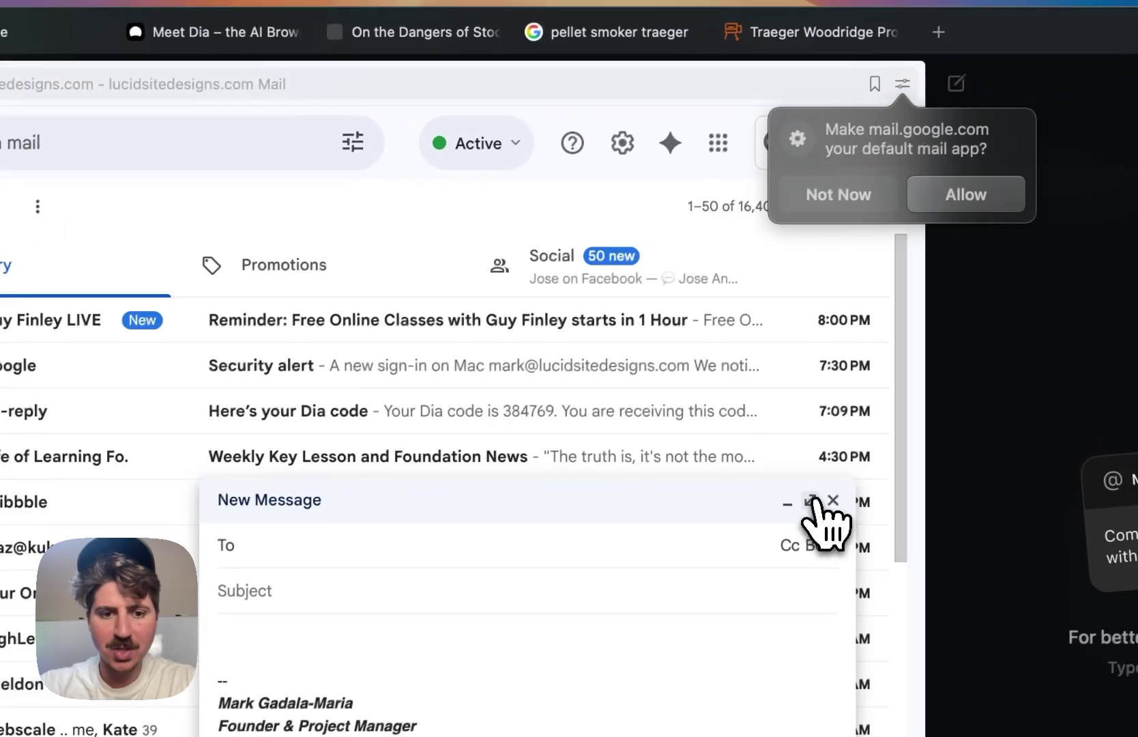
pyautogui.click(815, 501)
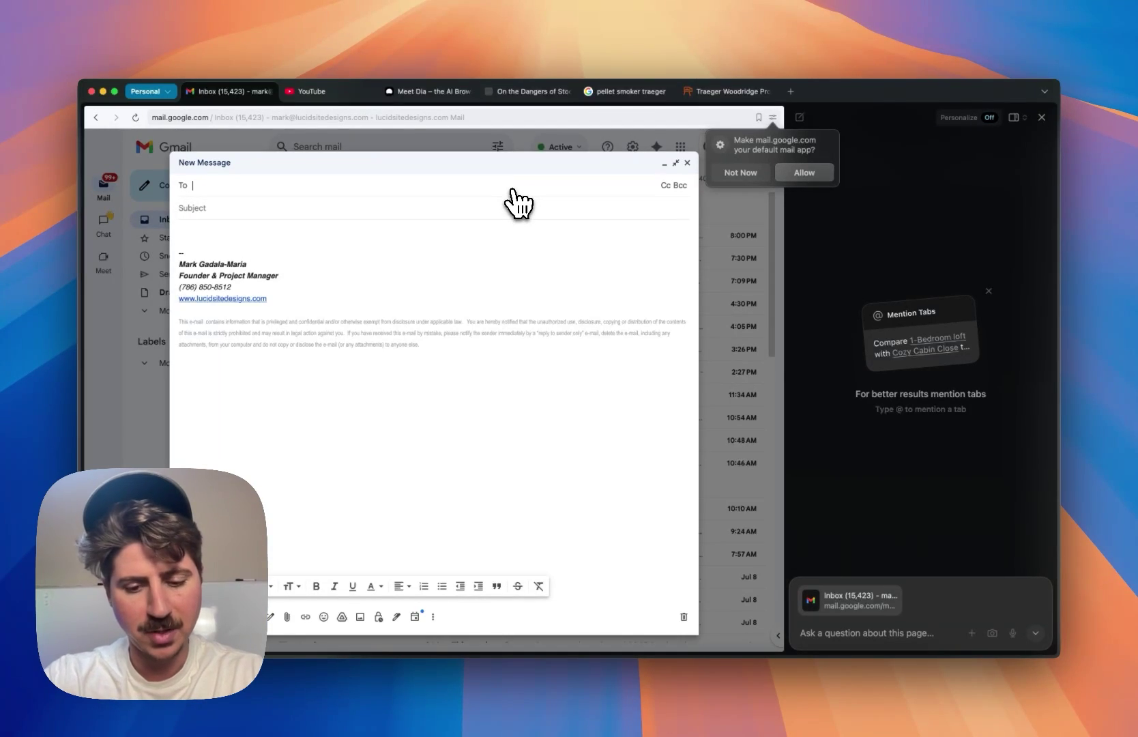
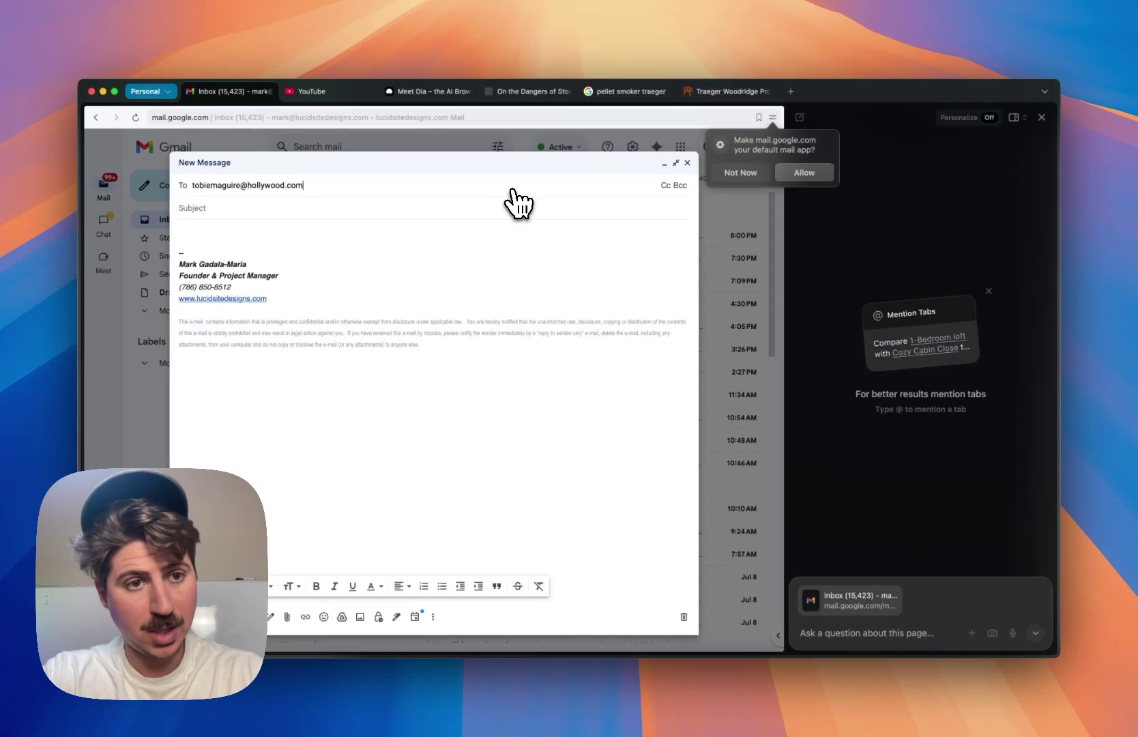
pyautogui.press('Tab')
pyautogui.write('De')
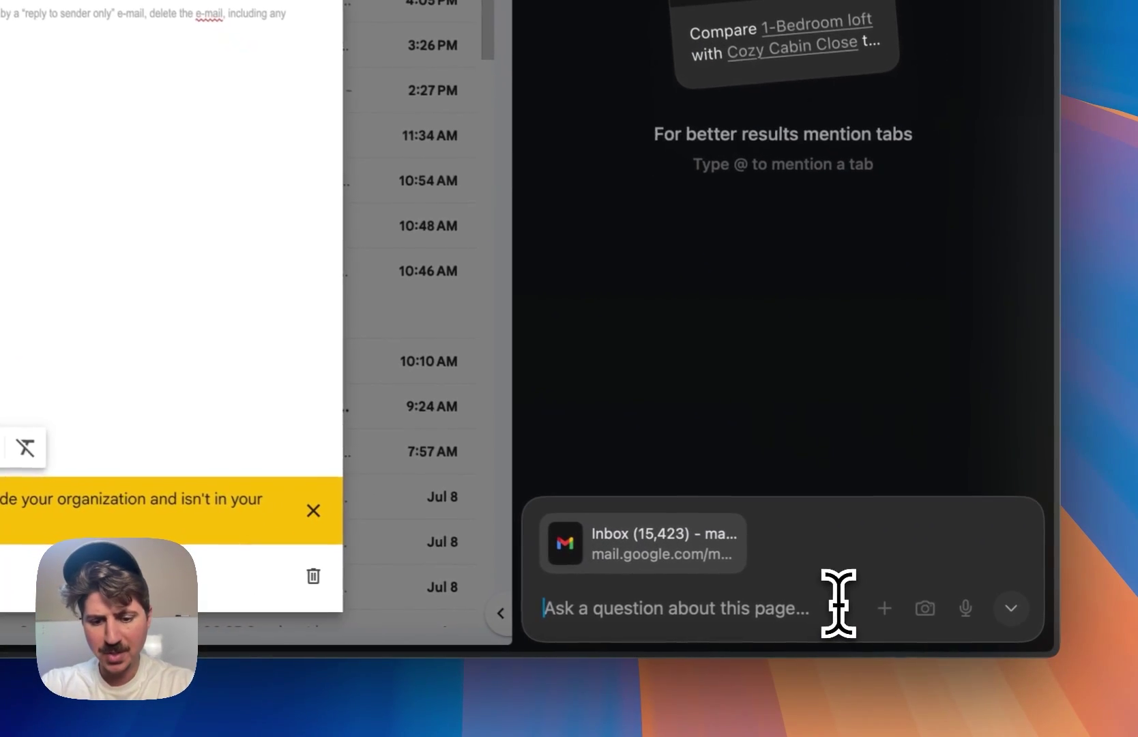
# - Ask the sidebar to write an email to the recipient urging another Spiderman movie
pyautogui.write('Help[')
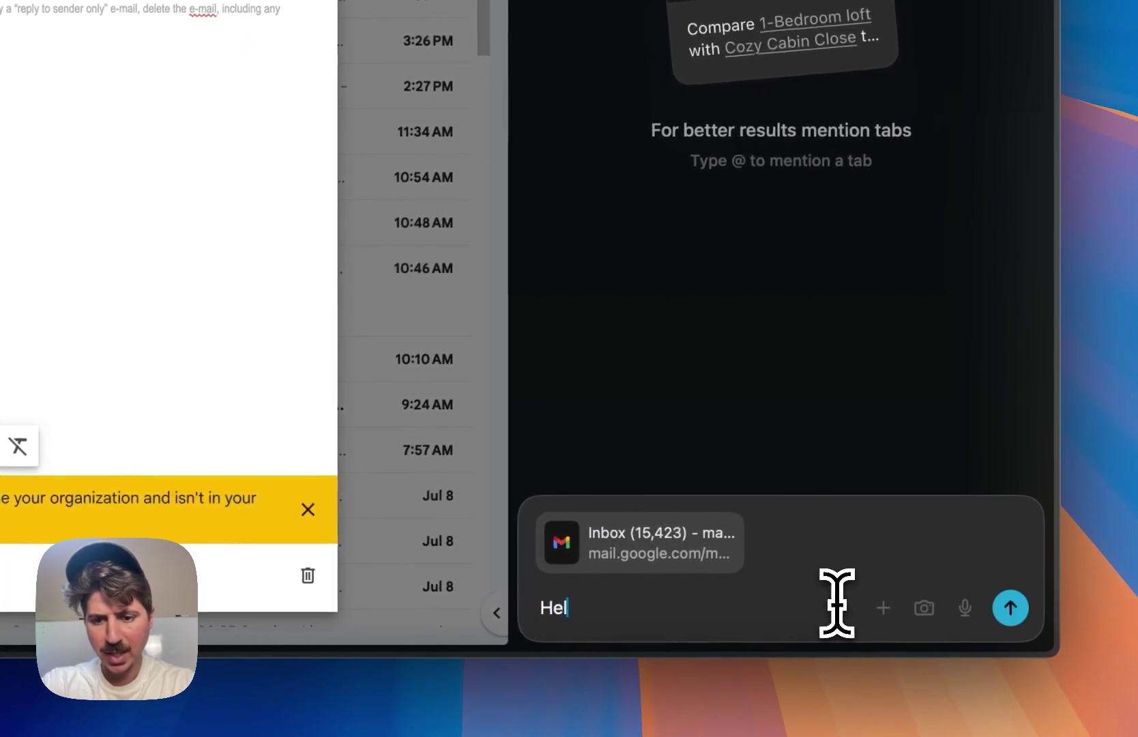
pyautogui.write('me write an email to Toby')
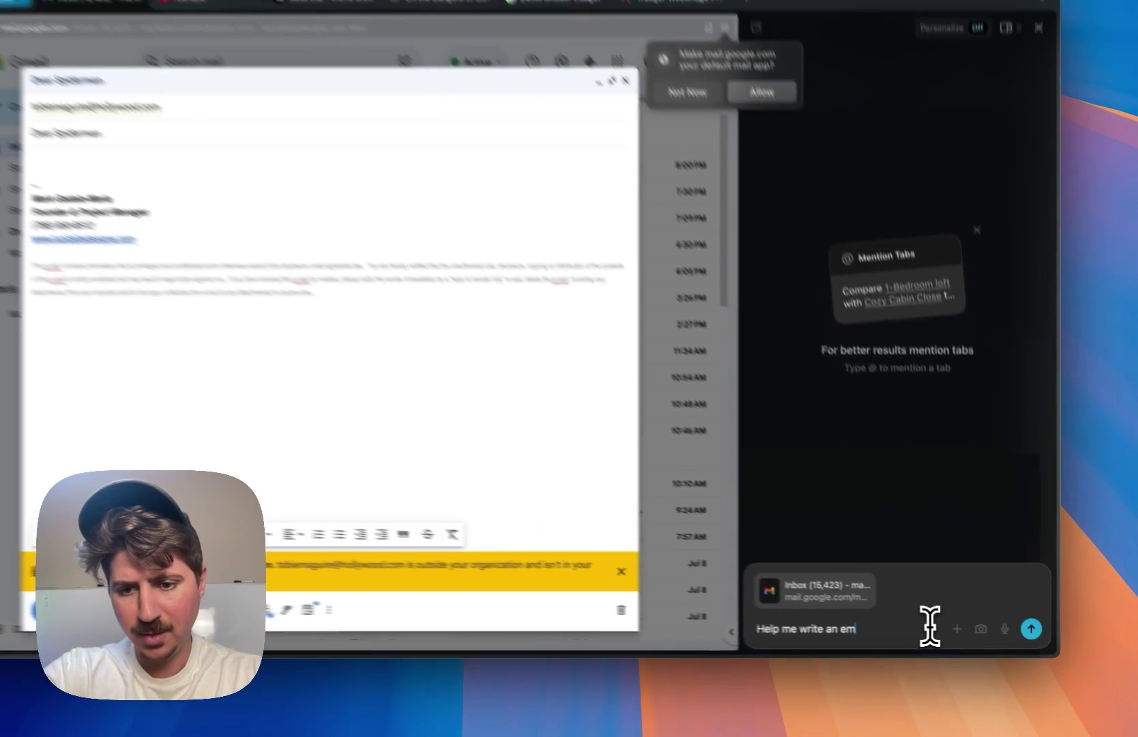
pyautogui.write(' Mac')
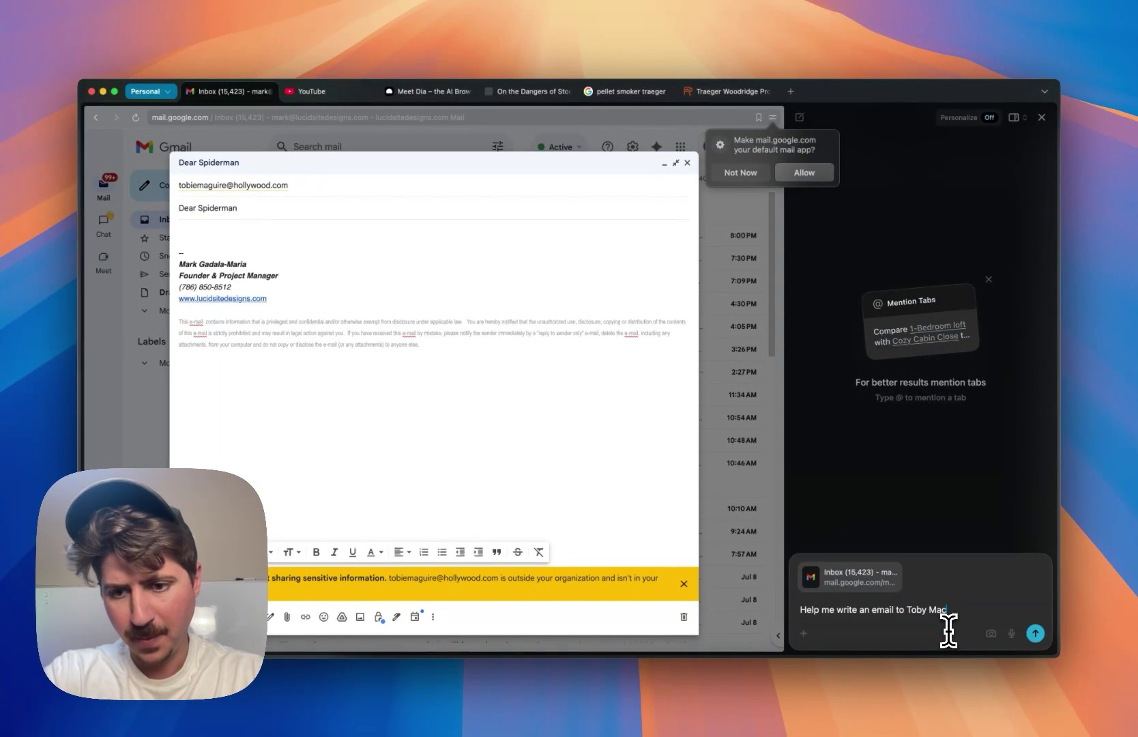
pyautogui.press('BackSpace')
pyautogui.write('guire and explain why')
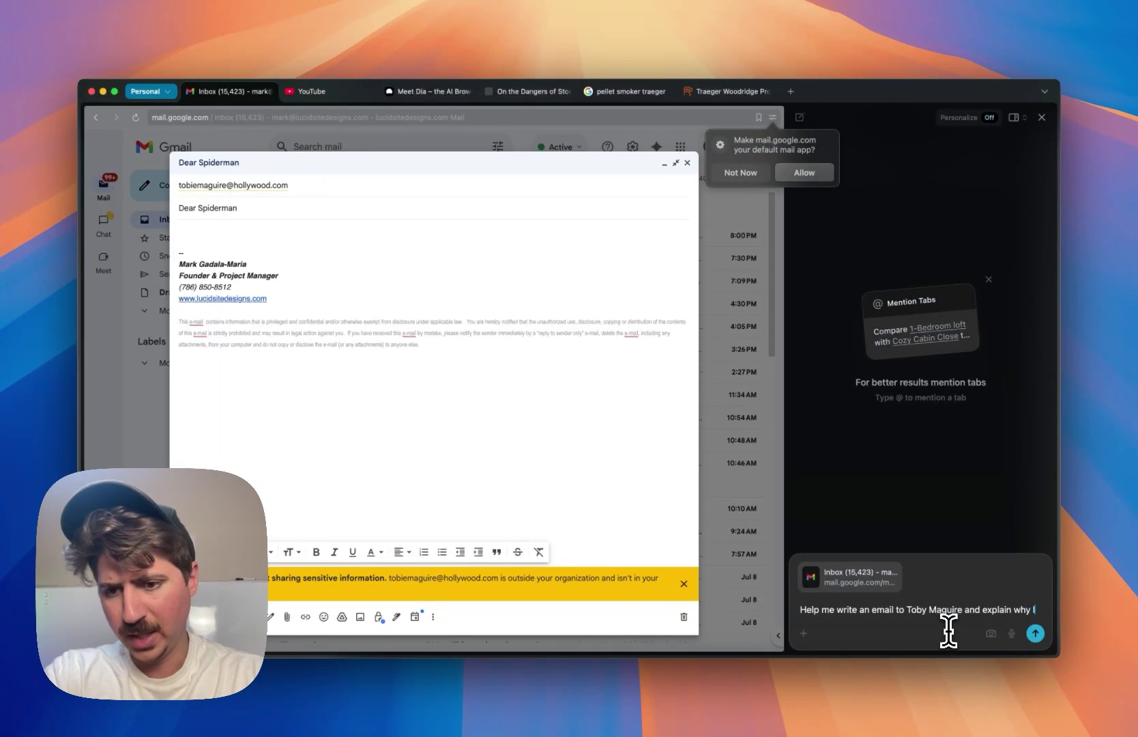
pyautogui.write('piderman needs to have another movie and why he')
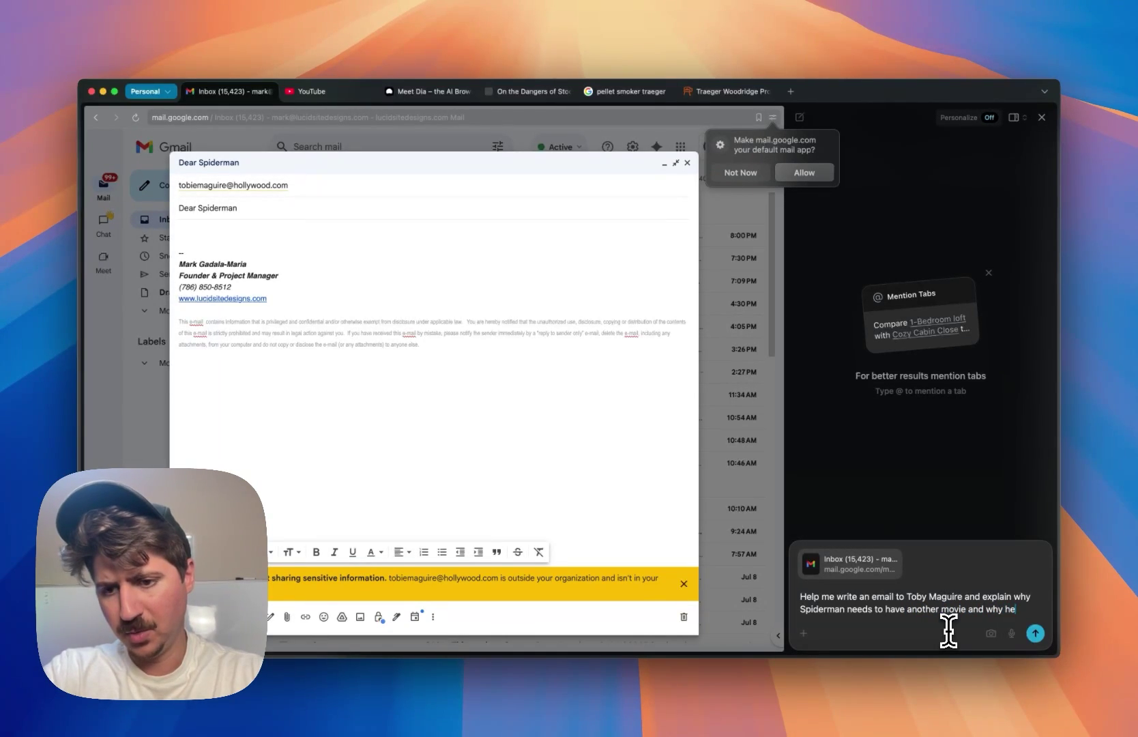
pyautogui.write('the best spiderman ever.')
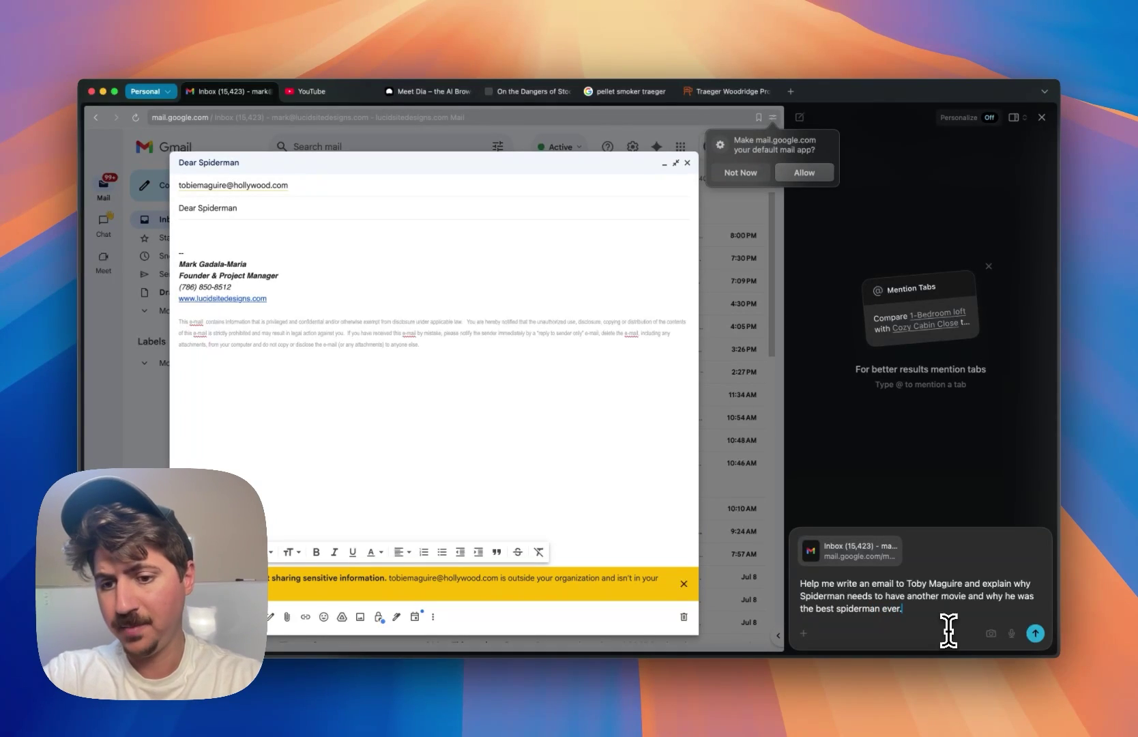
pyautogui.press('Return')
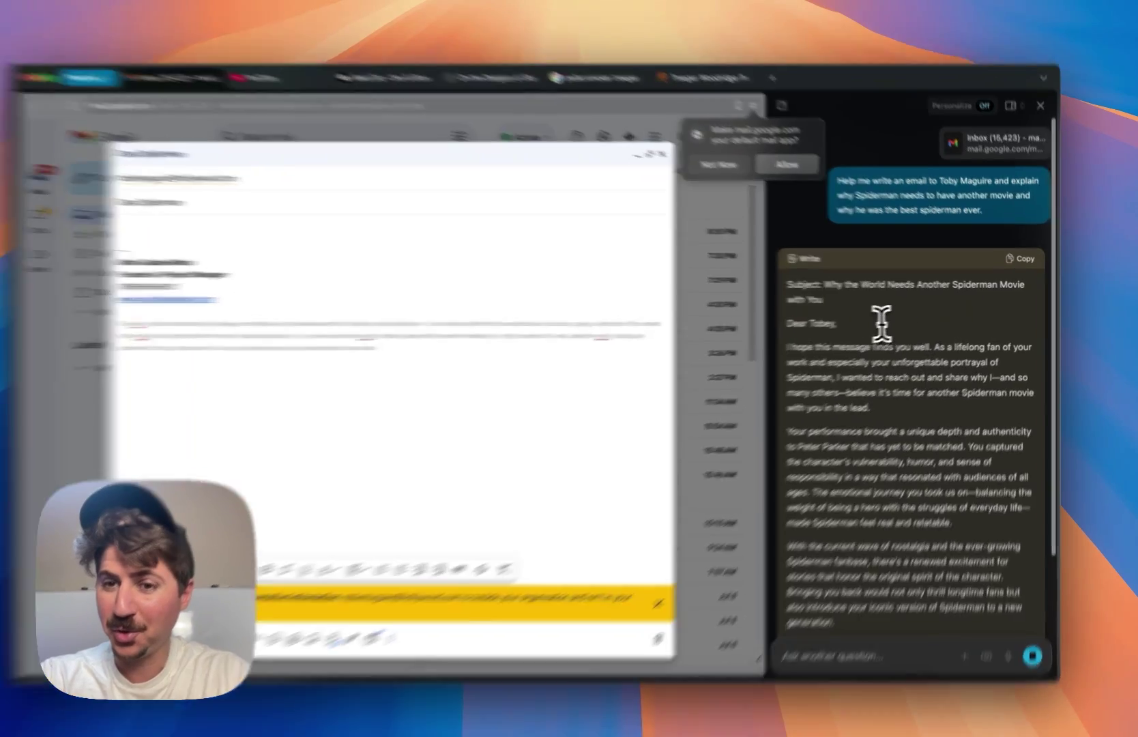
pyautogui.moveTo(880, 300); pyautogui.dragTo(838, 285)
pyautogui.click(701, 321)
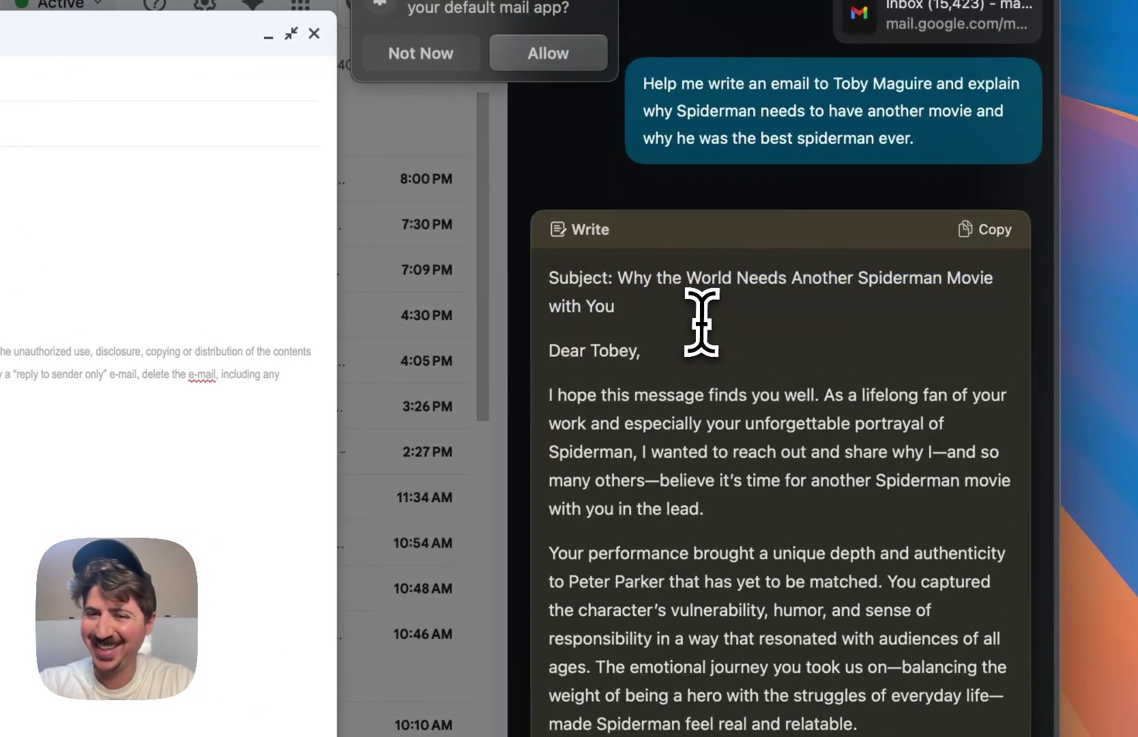
pyautogui.moveTo(625, 424); pyautogui.dragTo(626, 454)
pyautogui.click(722, 456)
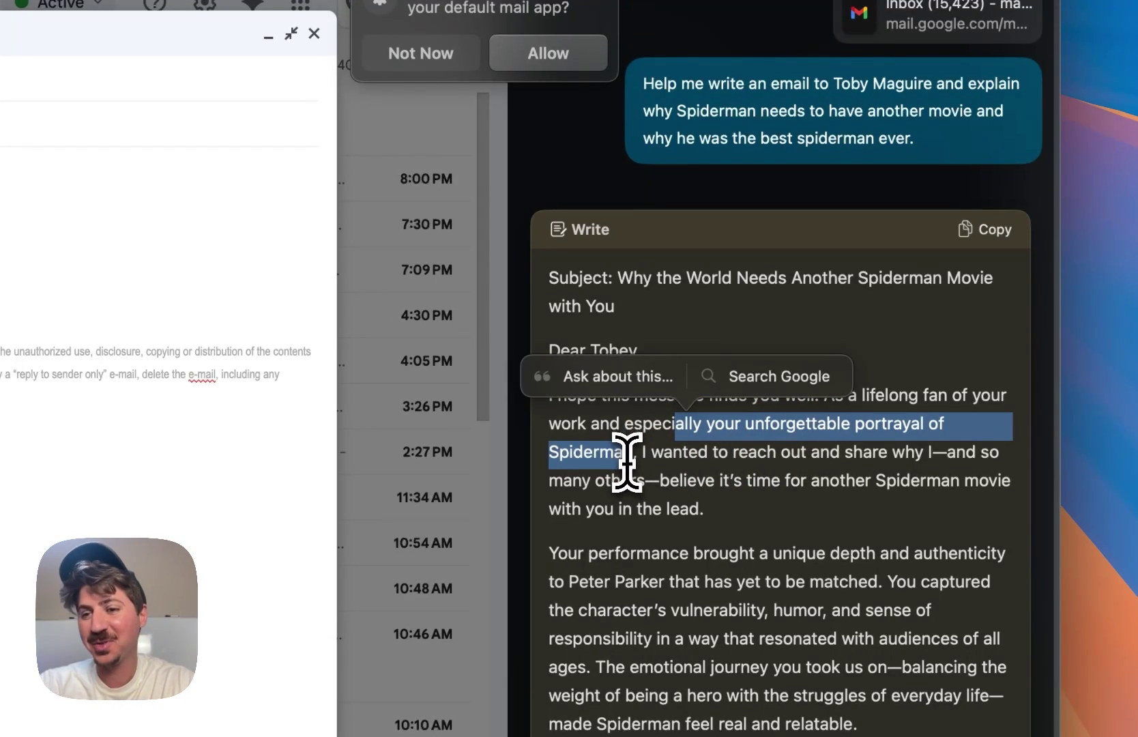
pyautogui.click(627, 462)
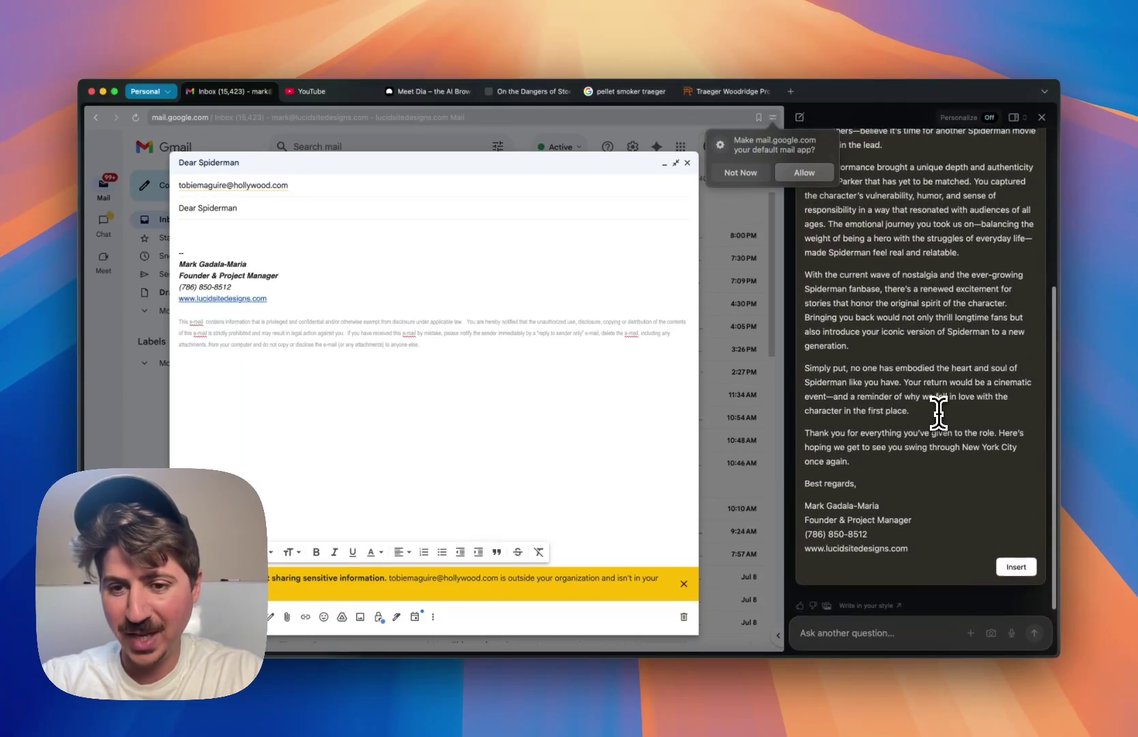
pyautogui.scroll(5, 939, 412)
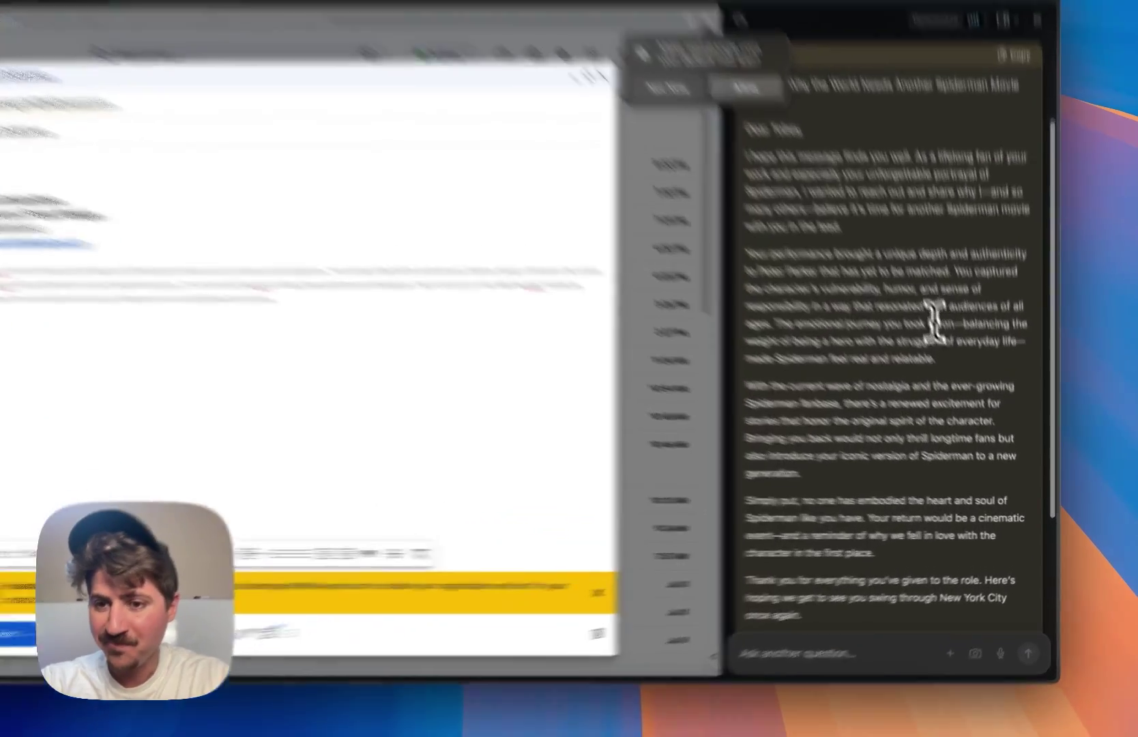
pyautogui.moveTo(974, 379); pyautogui.dragTo(910, 361)
pyautogui.click(761, 176)
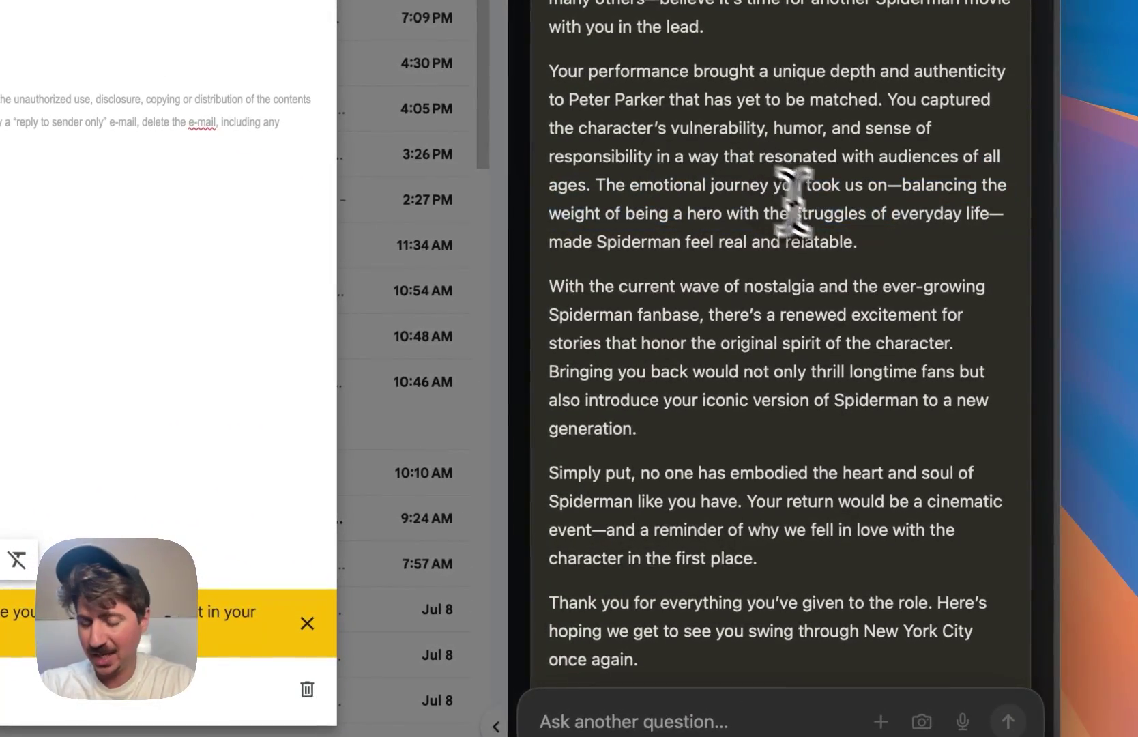
# - Ask the assistant: 'This is too gushy, just make it a simple email explaining why'
pyautogui.click(723, 674)
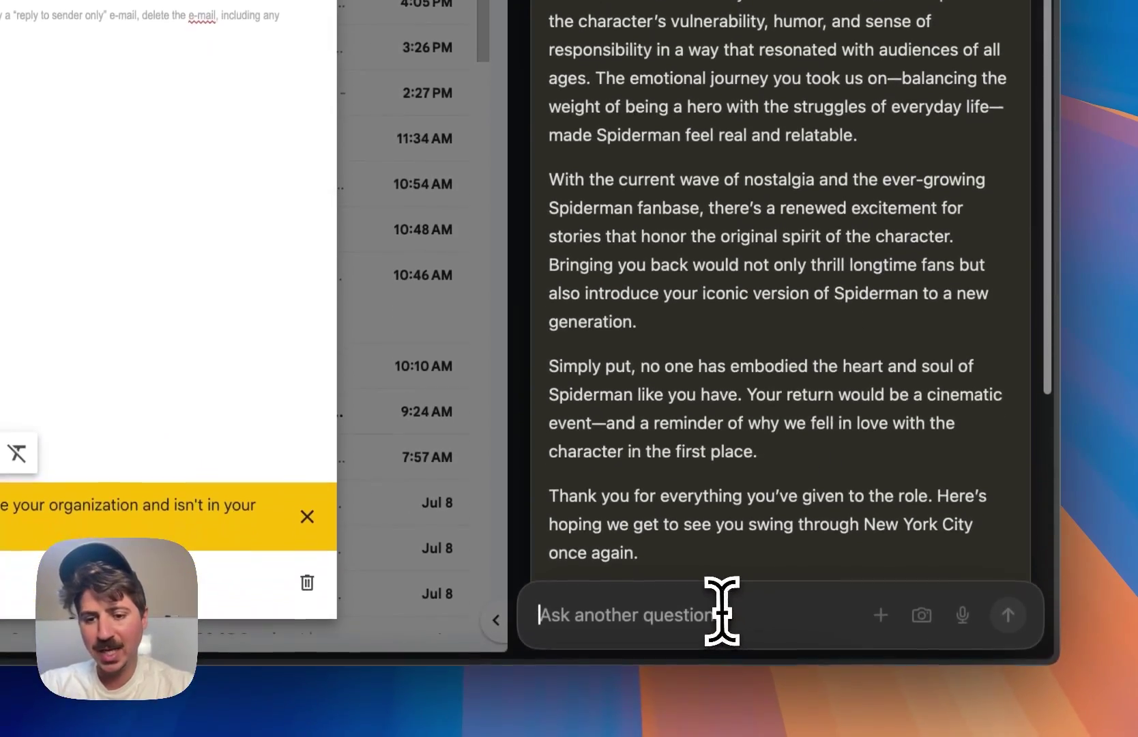
pyautogui.write('This is too gush')
pyautogui.write('y, just make it')
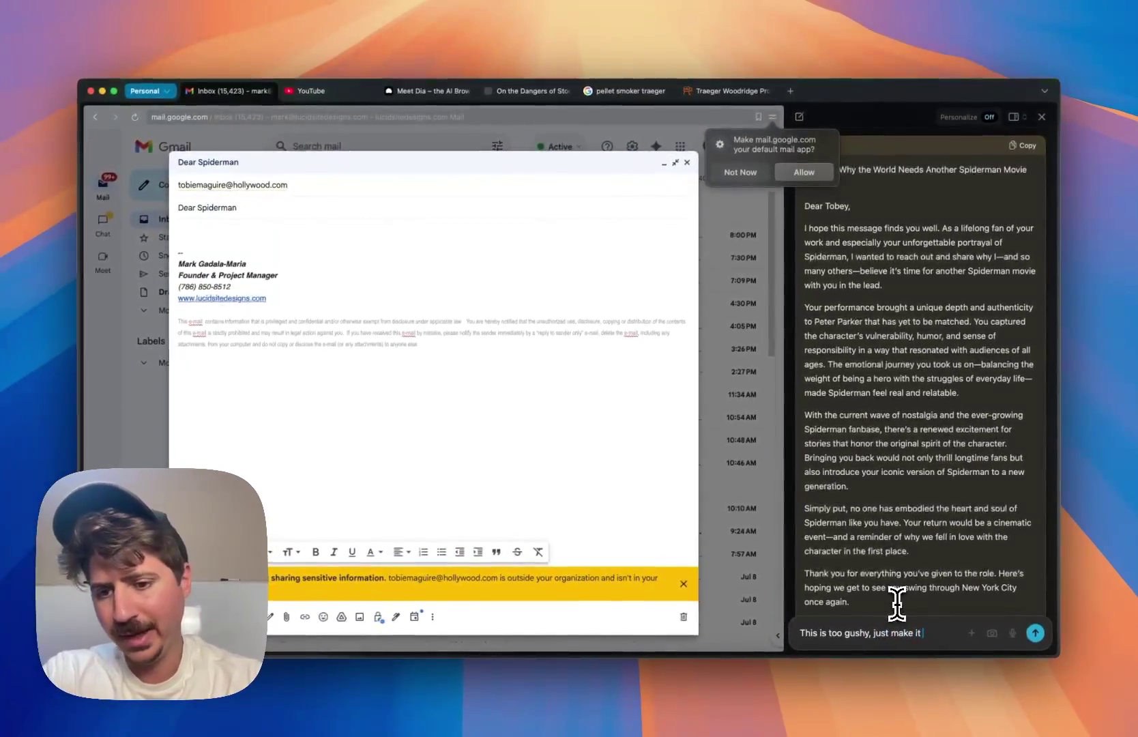
pyautogui.write(' a simple em')
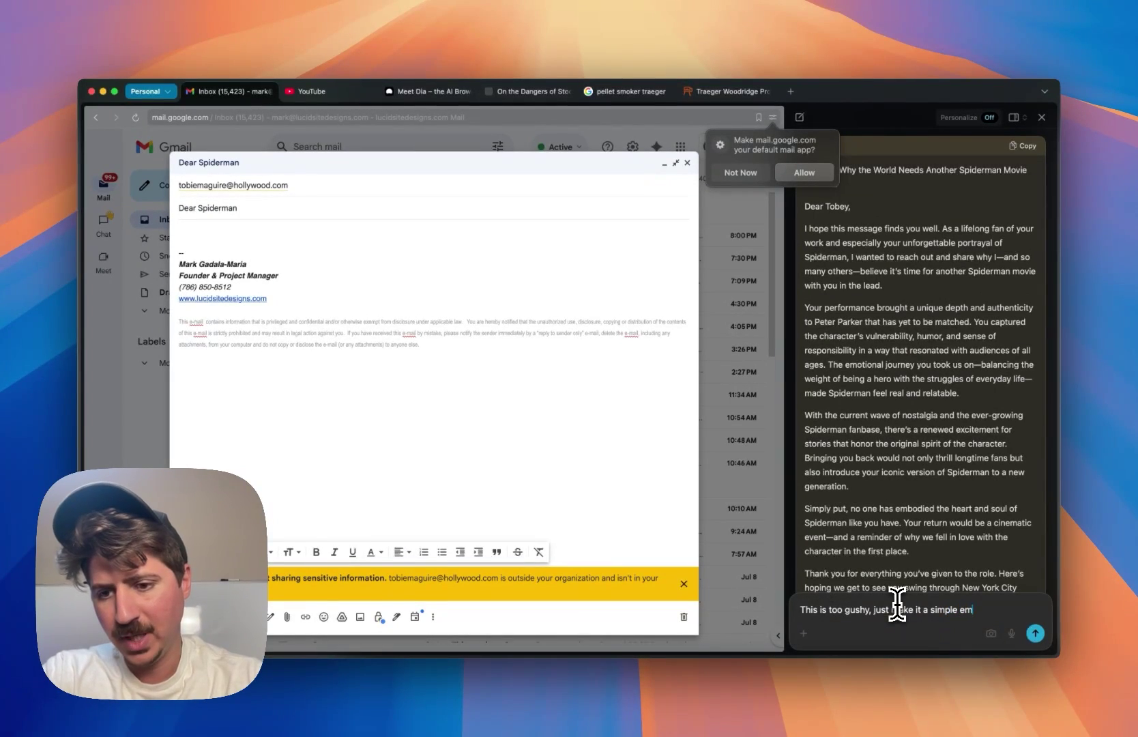
pyautogui.write('ail explaining why he really needs to make another')
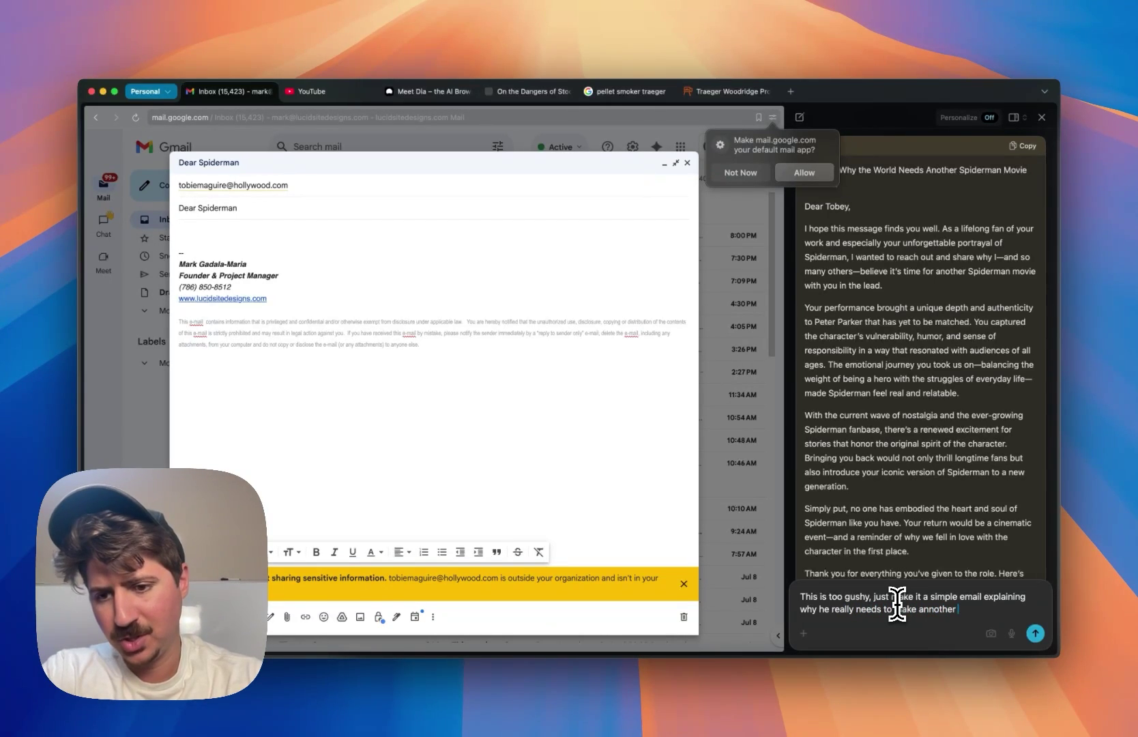
pyautogui.write('ie')
pyautogui.press('Return')
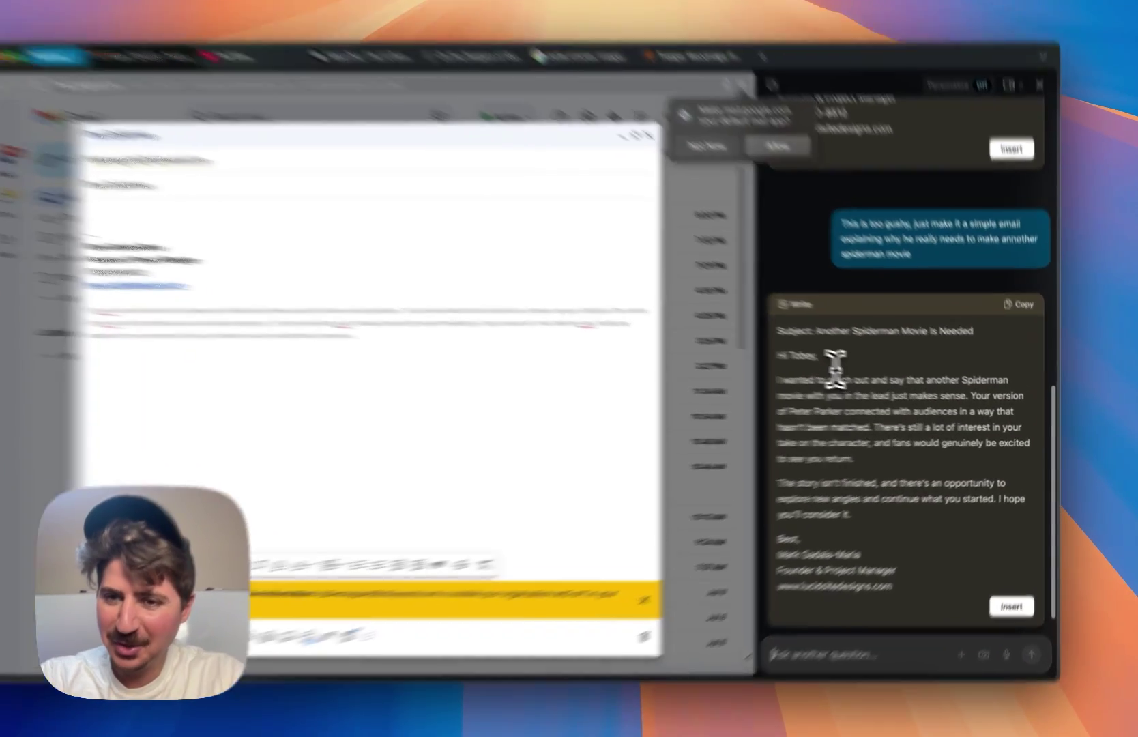
# - Select and clear phrases in the rewritten 'Another Spiderman Movie Is Needed' draft
pyautogui.moveTo(841, 340); pyautogui.dragTo(946, 340)
pyautogui.click(925, 354)
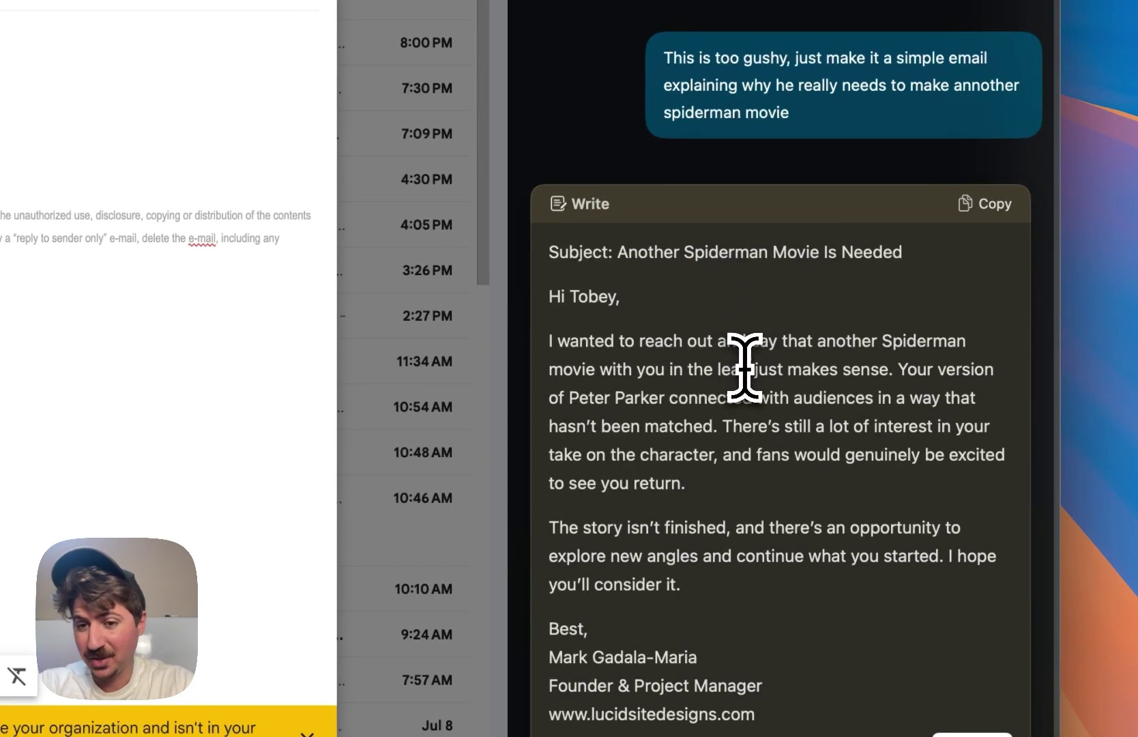
pyautogui.moveTo(673, 372); pyautogui.dragTo(838, 374)
pyautogui.click(831, 381)
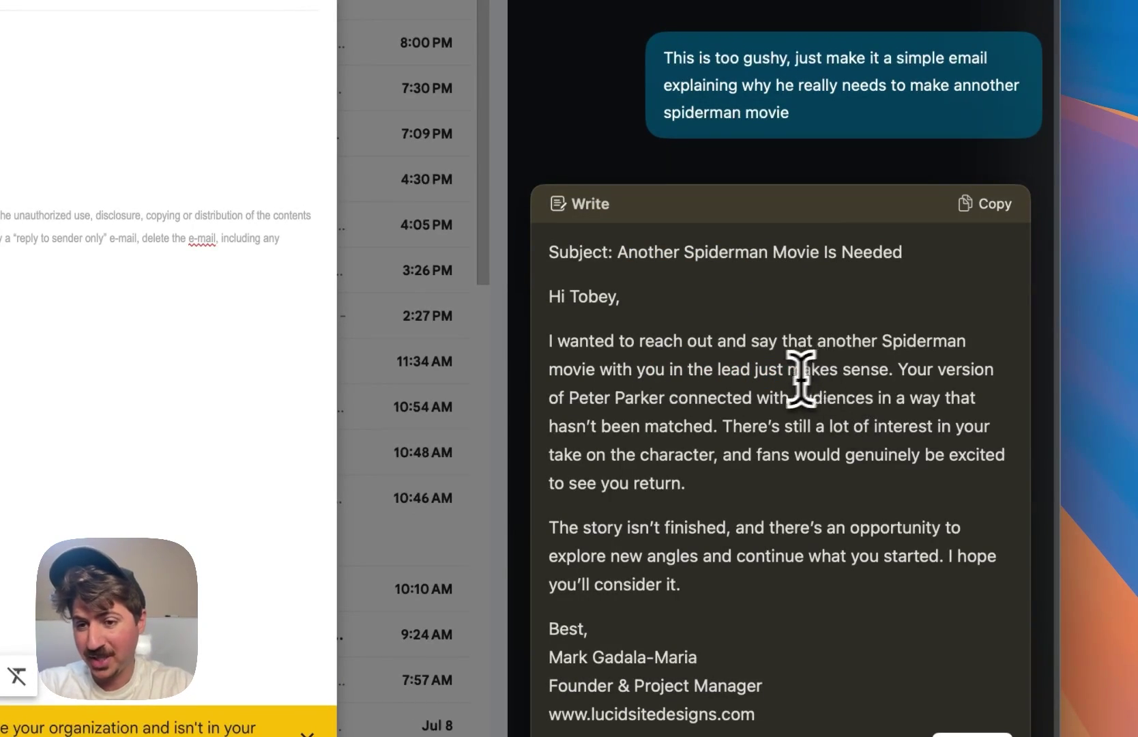
# - Insert Dia's simplified 'Another Spiderman Movie Is Needed' draft into the empty Gmail body above the signature
pyautogui.doubleClick(806, 371)
pyautogui.click(719, 446)
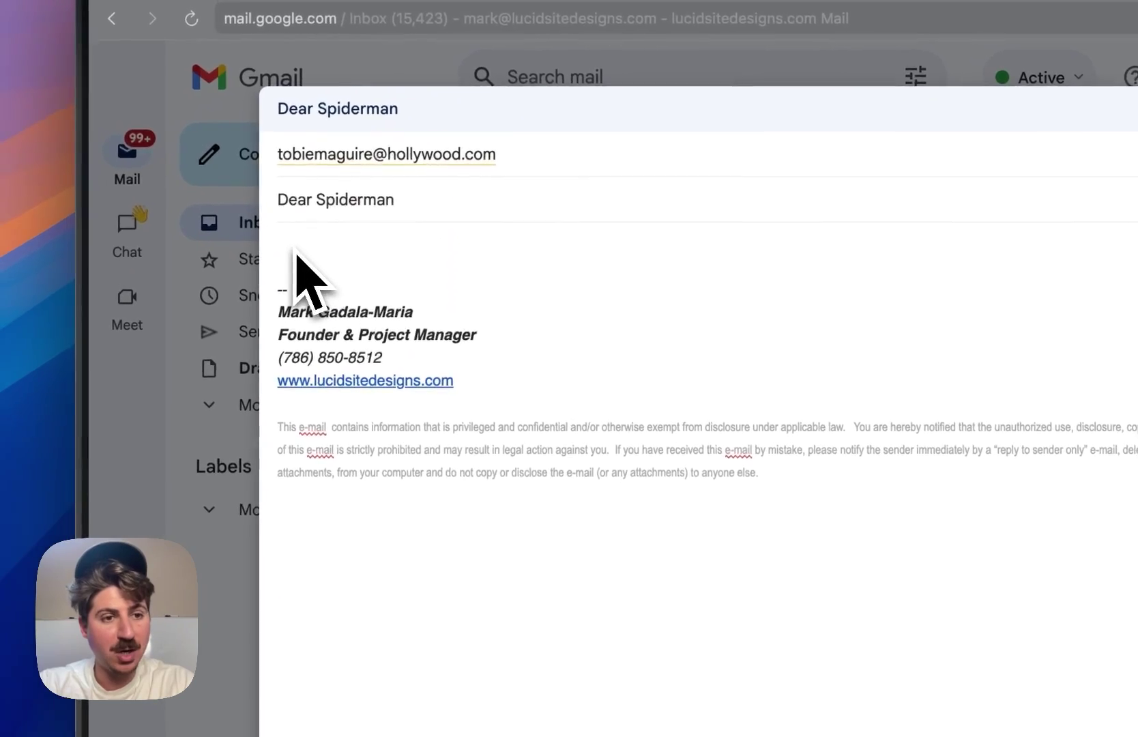
pyautogui.click(56, 128)
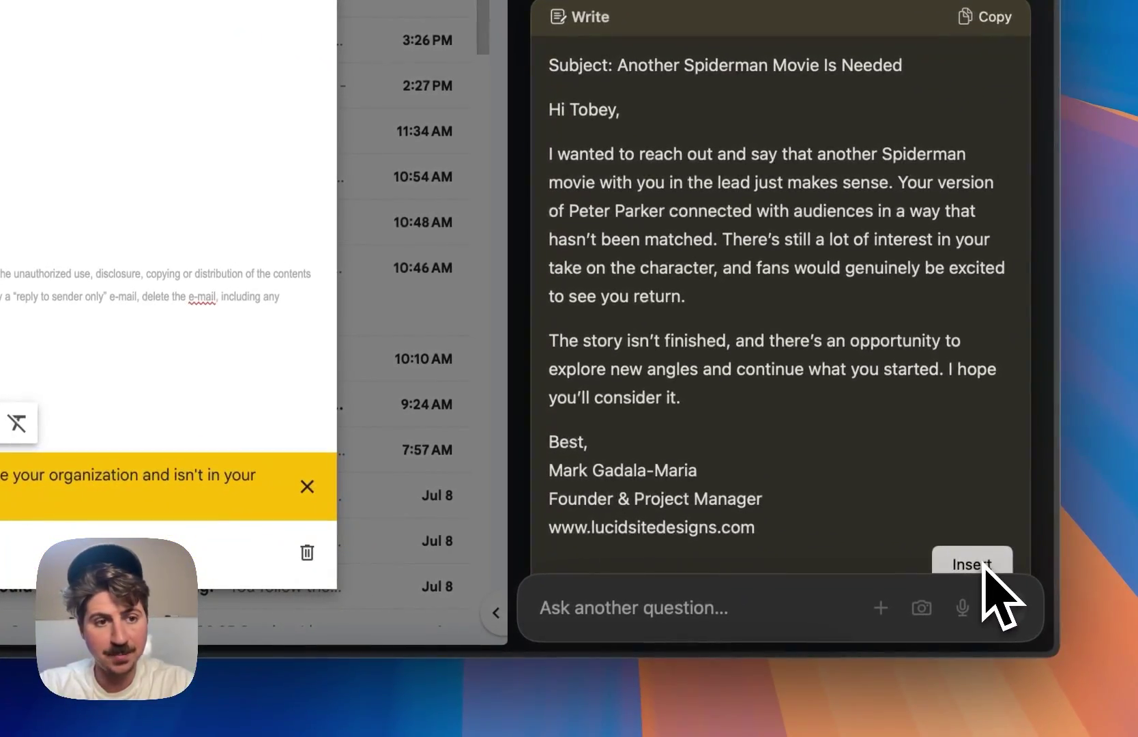
pyautogui.click(984, 568)
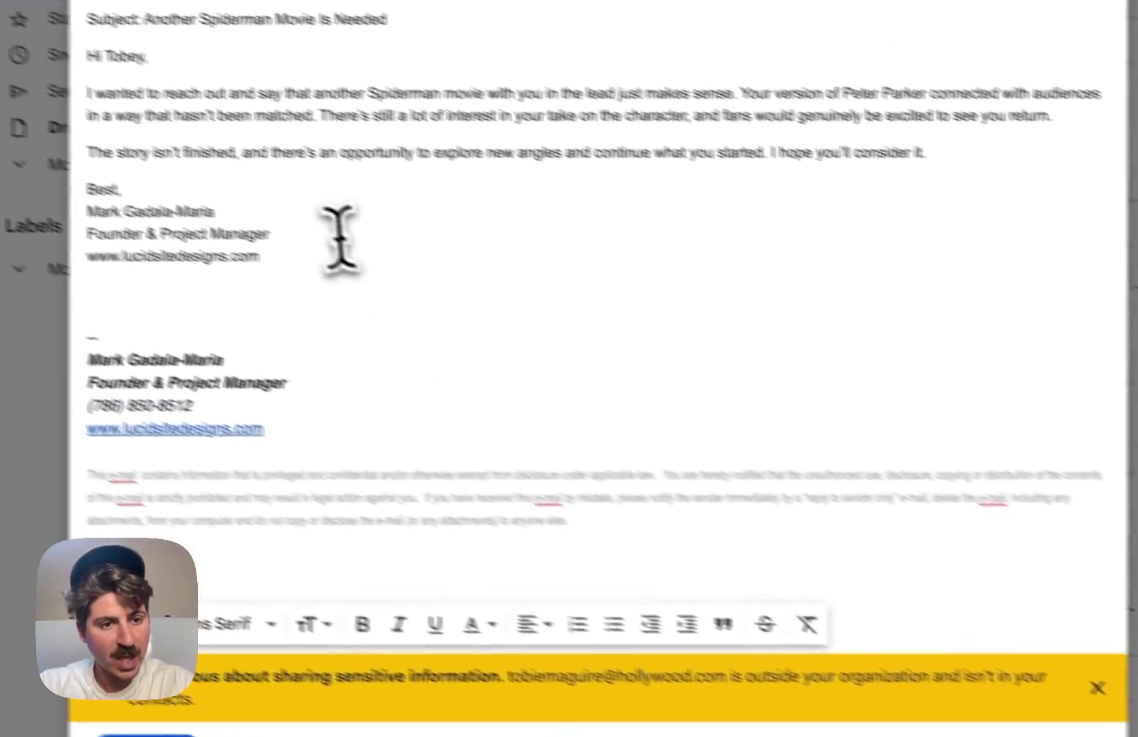
# - Delete the duplicate sign-off lines that follow 'Best,' in the draft body
pyautogui.moveTo(421, 464); pyautogui.dragTo(340, 388)
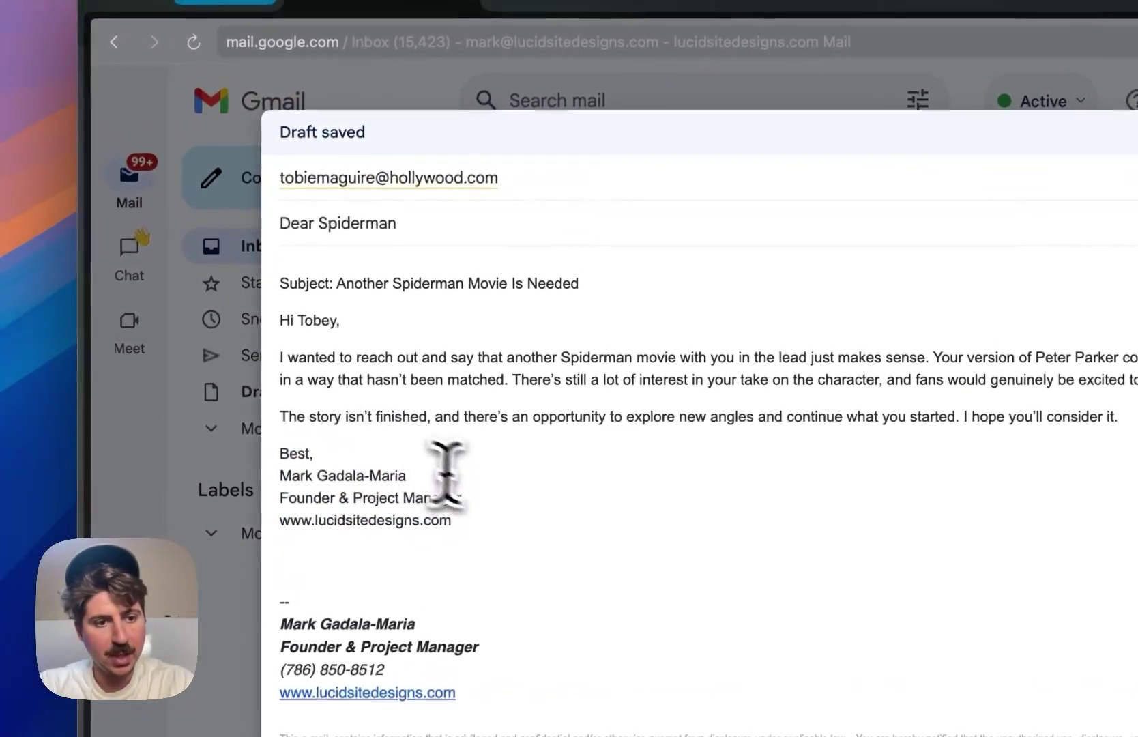
pyautogui.doubleClick(497, 463)
pyautogui.moveTo(419, 522)
pyautogui.mouseDown()
pyautogui.moveTo(170, 499)
pyautogui.moveTo(165, 477)
pyautogui.mouseUp()
pyautogui.press('BackSpace')
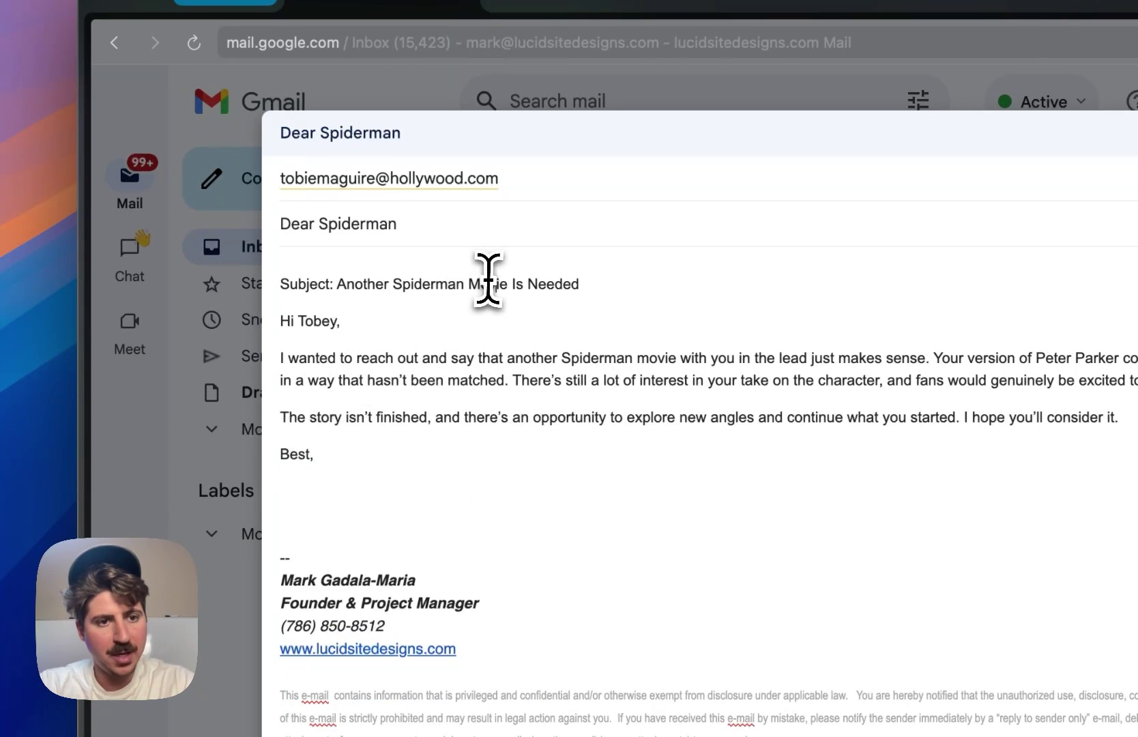
# - Move the subject wording out of the body, replacing the 'Dear Spiderman' subject with 'Another Spiderman Movie Is Needed'
pyautogui.tripleClick(491, 273)
pyautogui.press('Left')
pyautogui.moveTo(577, 280); pyautogui.dragTo(322, 292)
pyautogui.press('super+c')
pyautogui.press('BackSpace')
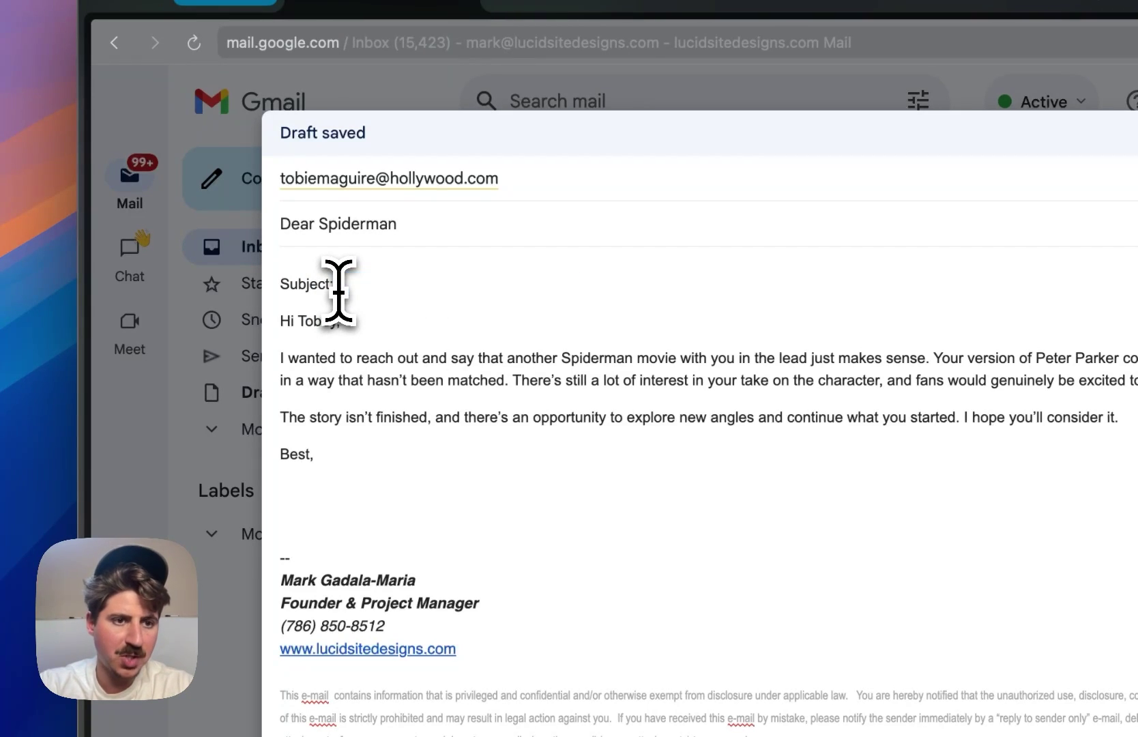
pyautogui.tripleClick(376, 221)
pyautogui.press('super+v')
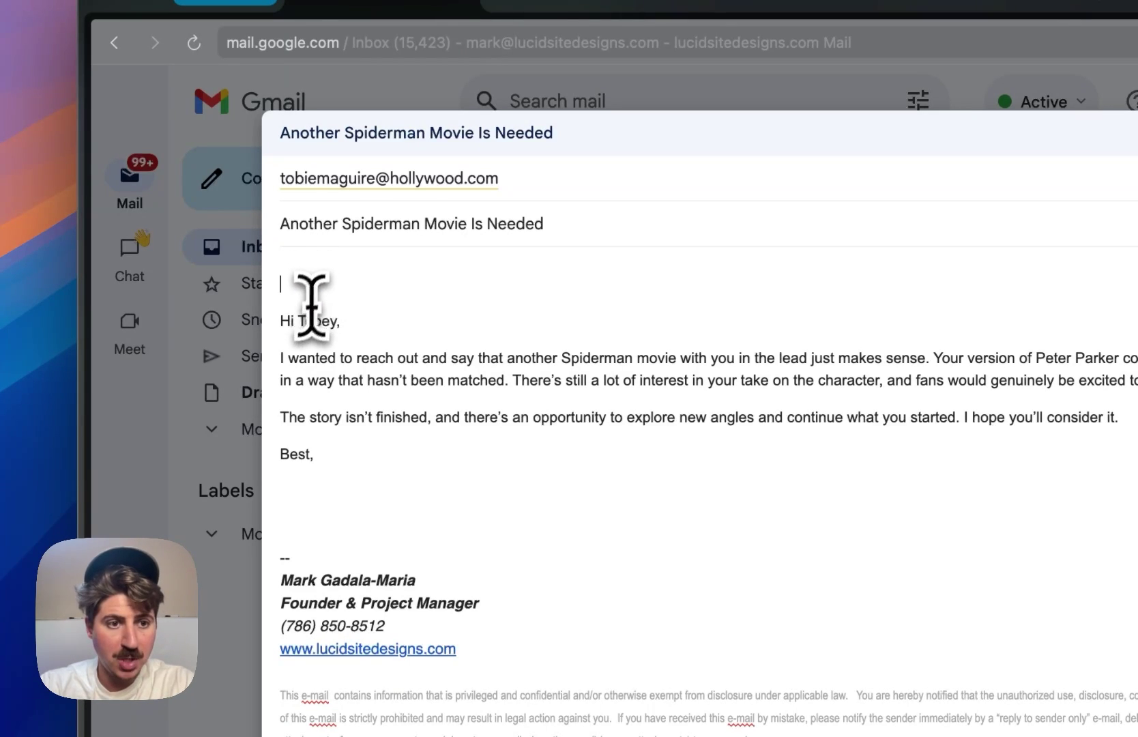
# - Add a blank line after the greeting so the body opens cleanly
pyautogui.click(352, 317)
pyautogui.press('Return')
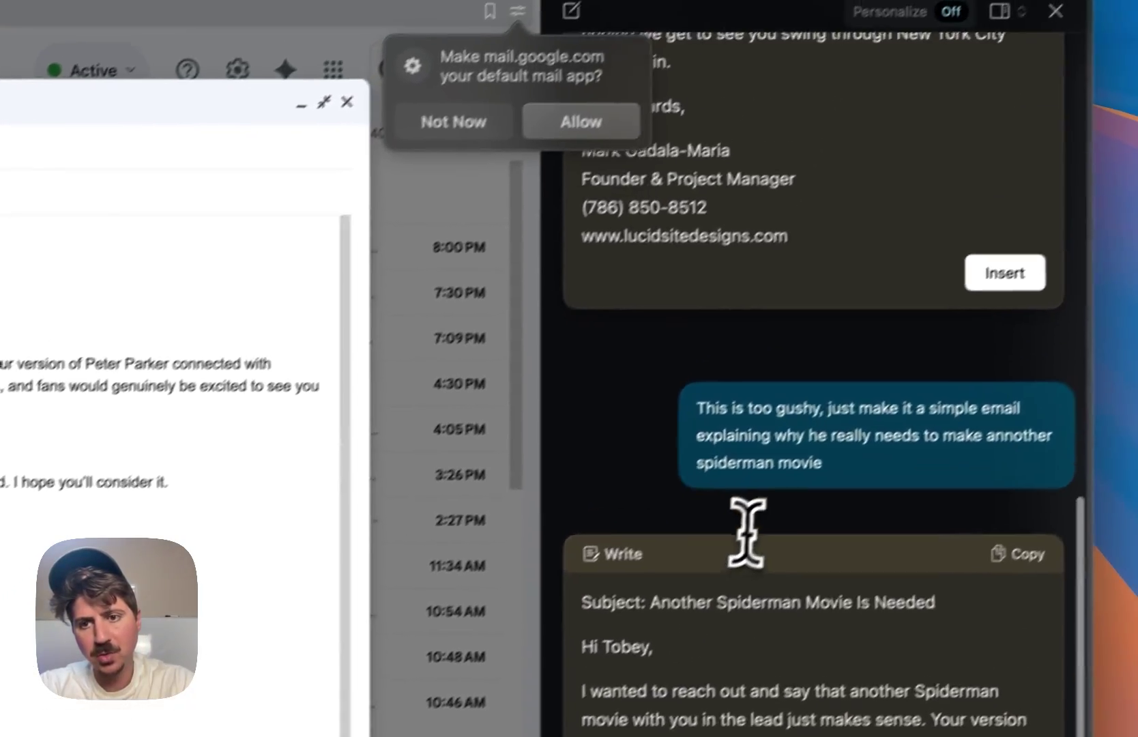
pyautogui.scroll(15, 873, 423)
pyautogui.scroll(-1, 715, 549)
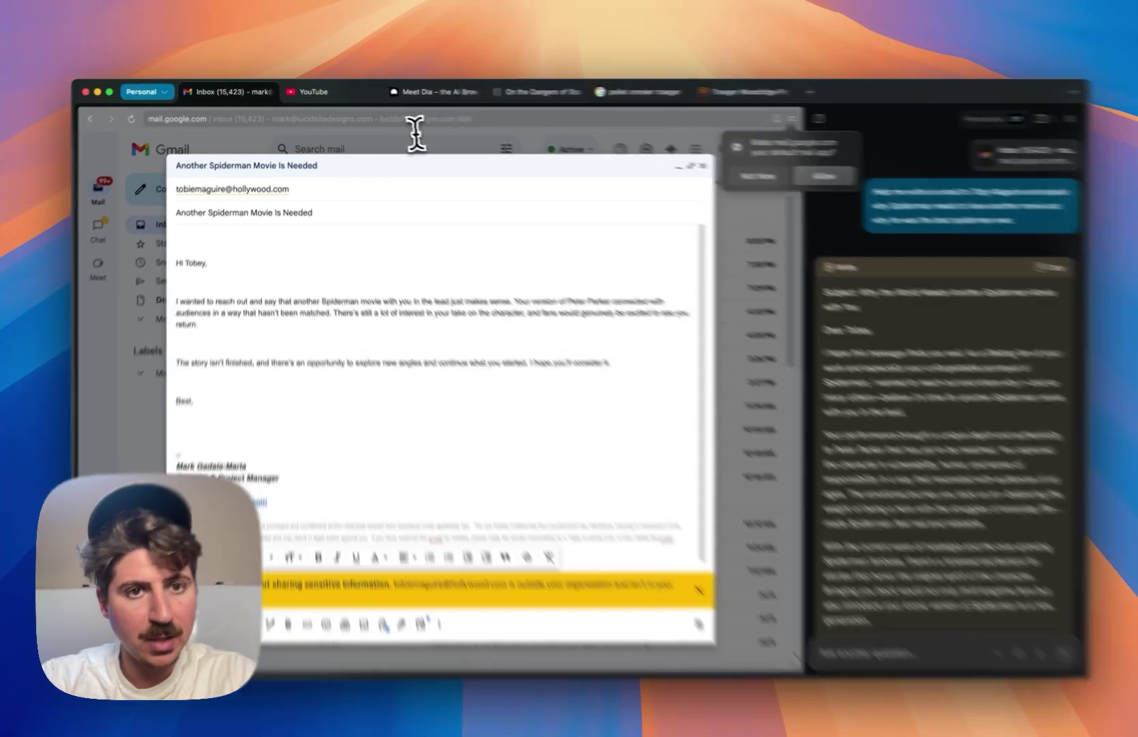
# - Look through the open tabs, then Google 'study on the dangers of ai' from the pellet smoker search tab
pyautogui.click(430, 90)
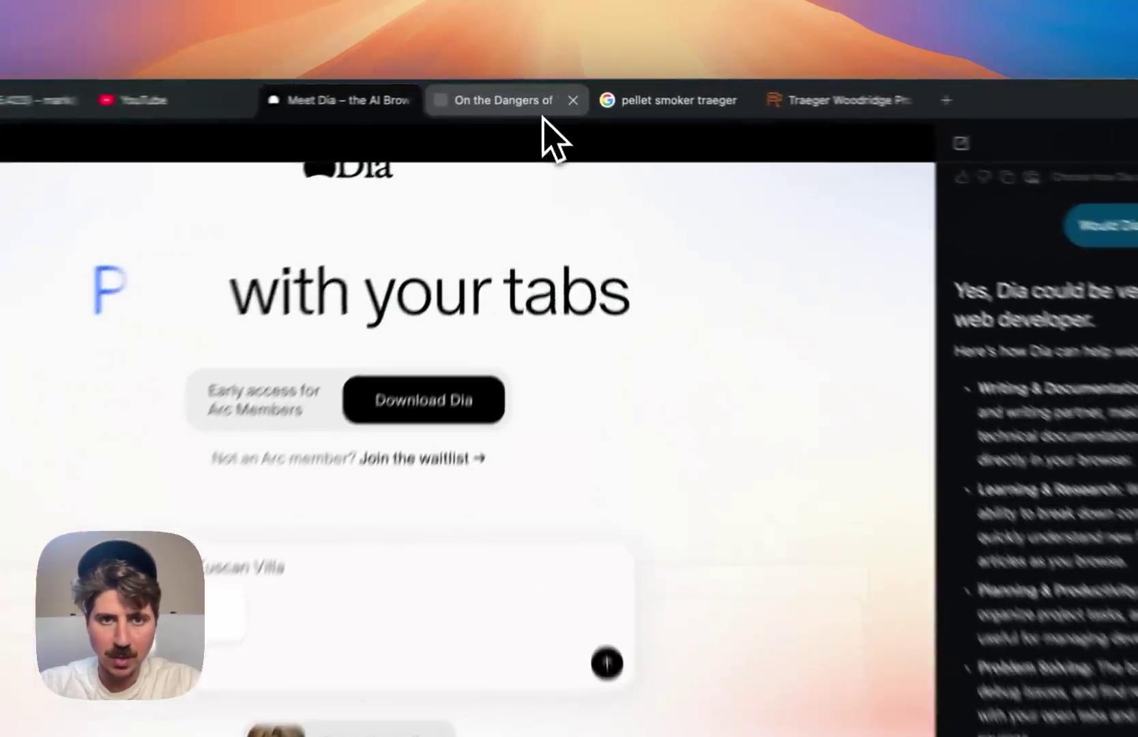
pyautogui.click(549, 91)
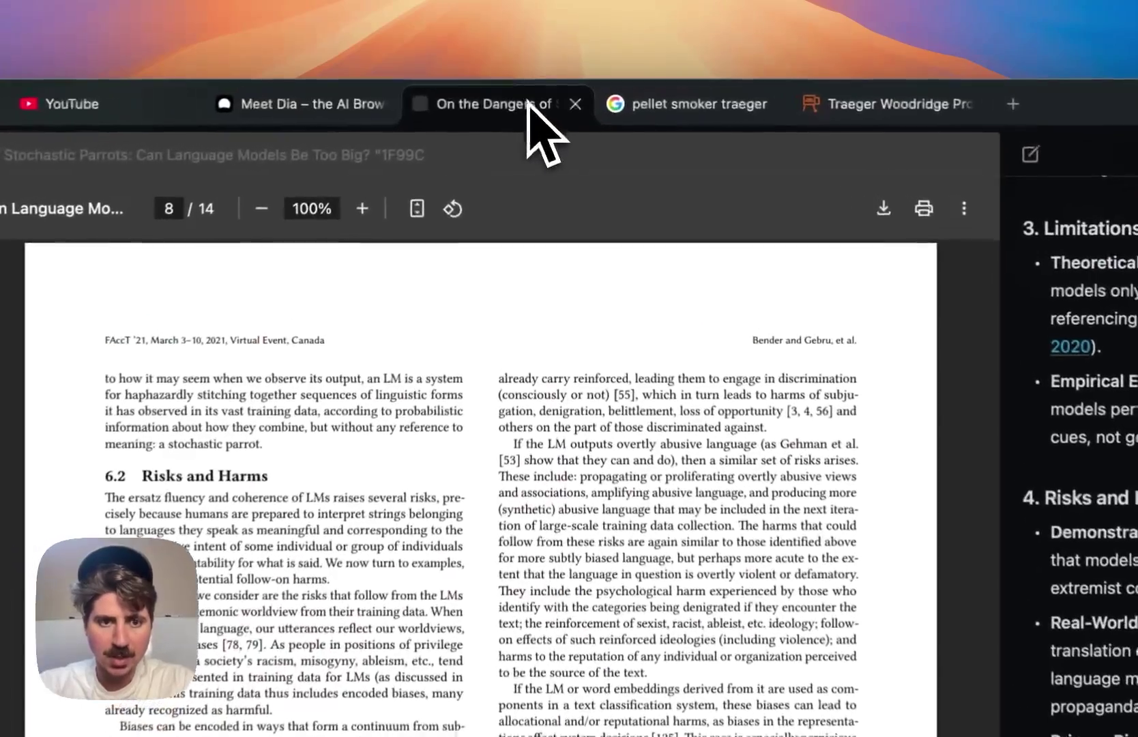
pyautogui.click(675, 122)
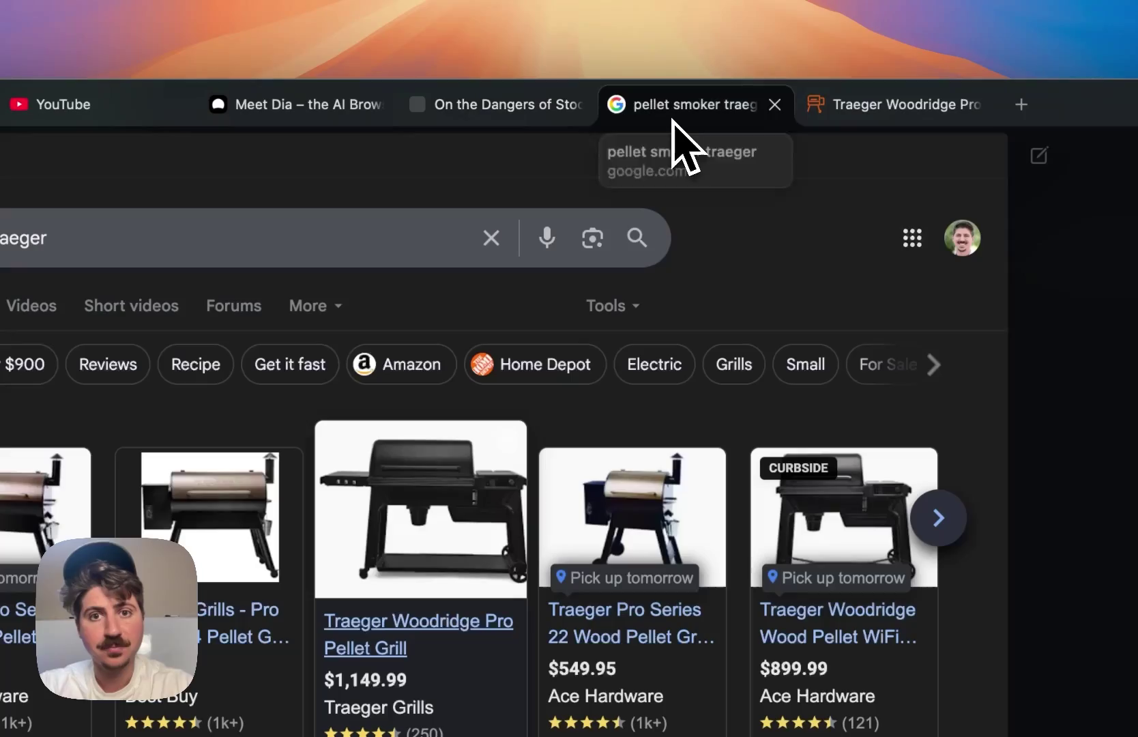
pyautogui.click(415, 244)
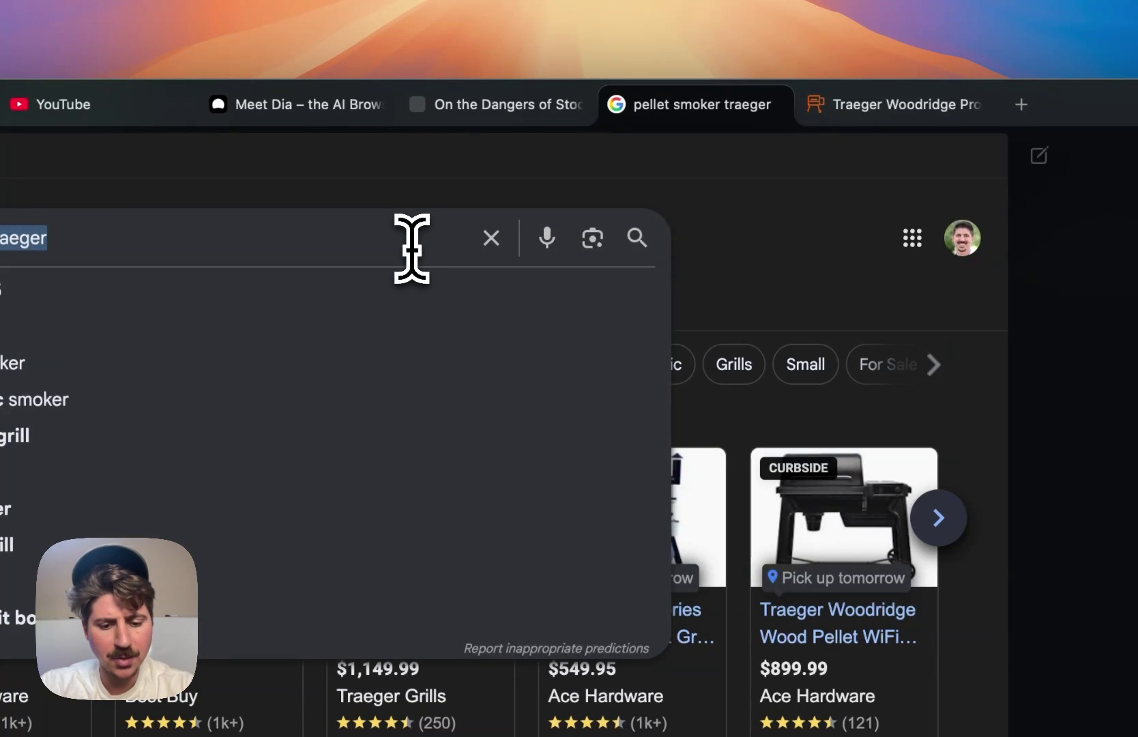
pyautogui.write('study on the dangers o')
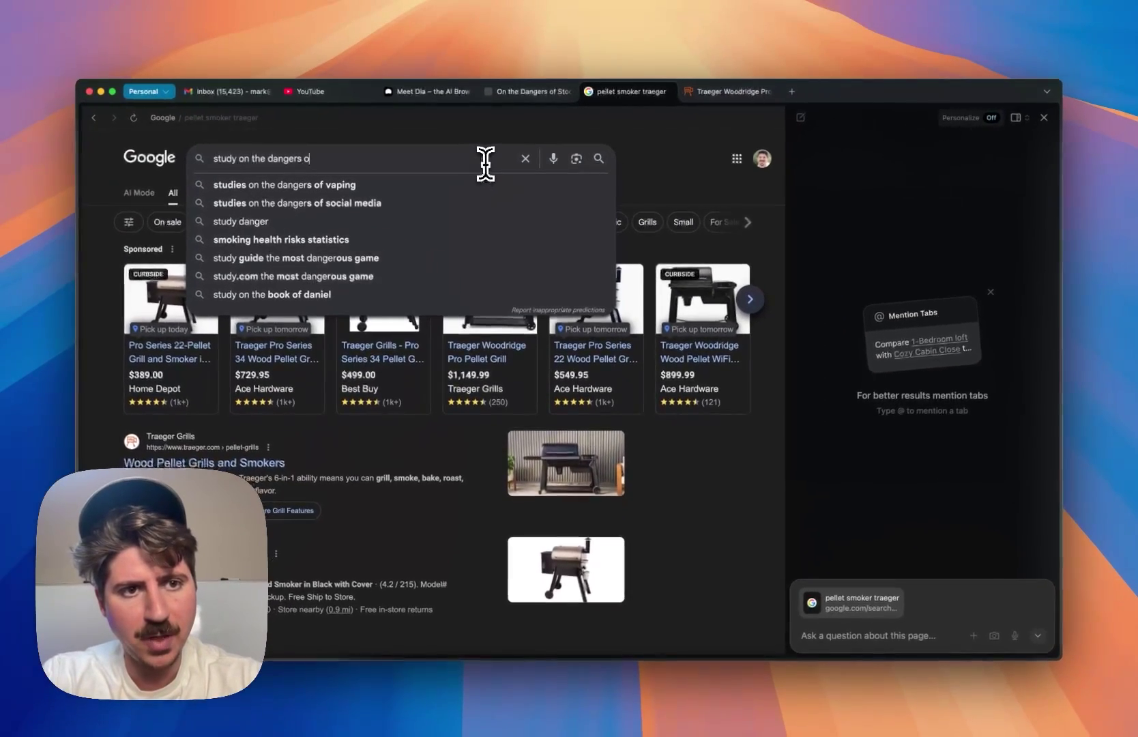
pyautogui.write('f ai')
pyautogui.press('Return')
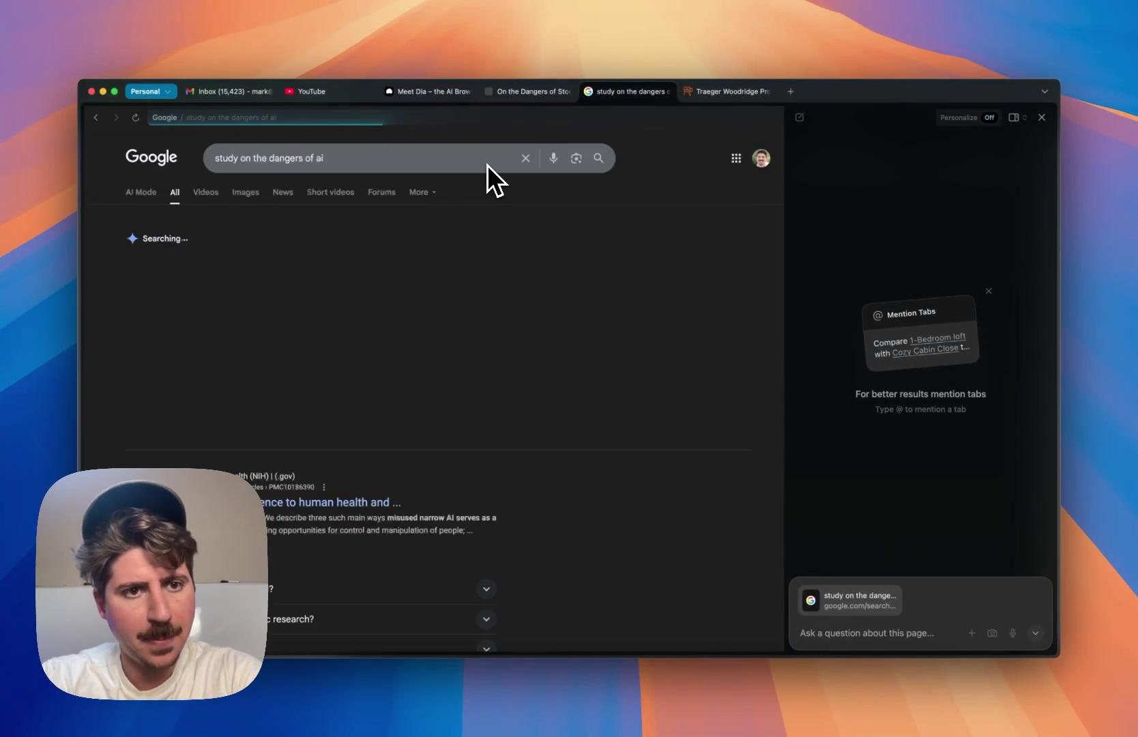
# - Open the NIH article 'Threats by artificial intelligence to human health and human existence' and close the Traeger Woodridge tab
pyautogui.scroll(-5, 370, 337)
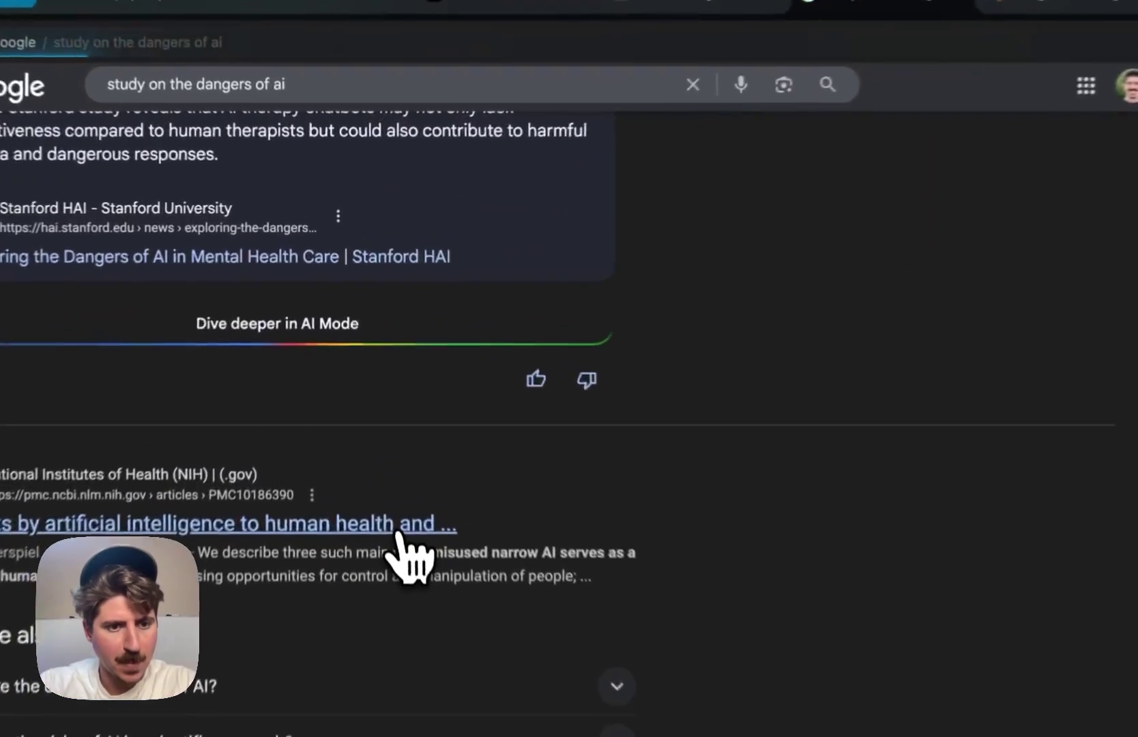
pyautogui.click(379, 387)
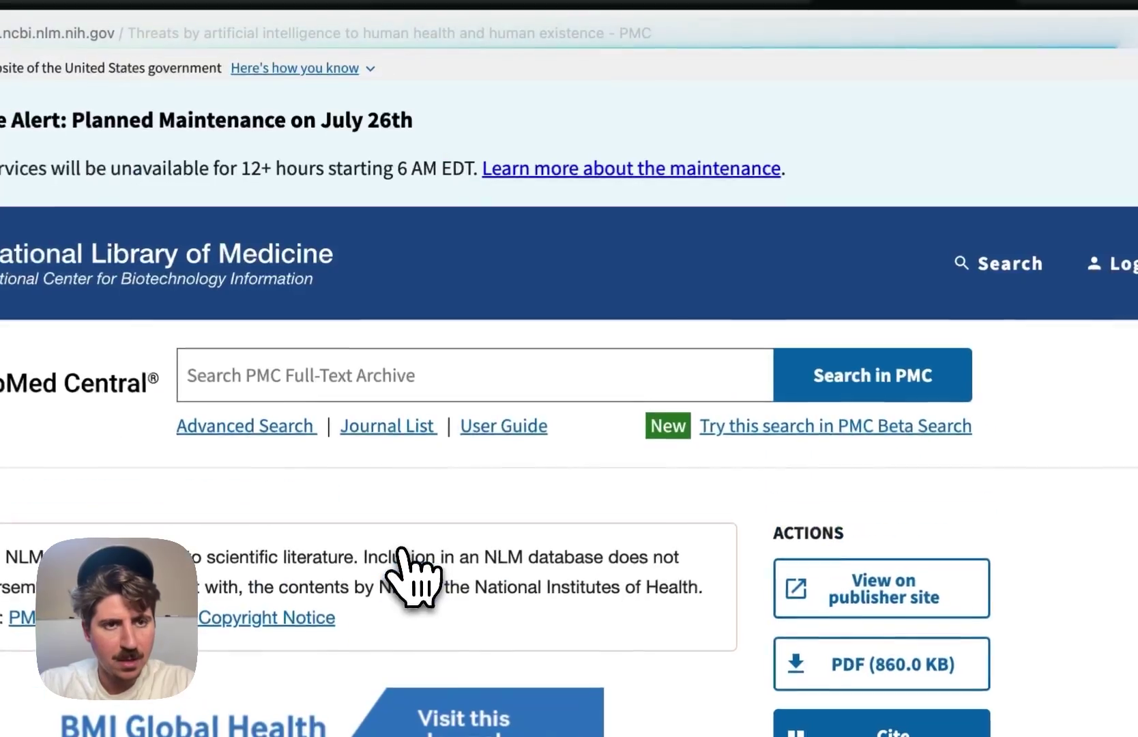
pyautogui.scroll(-5, 382, 403)
pyautogui.scroll(-15, 433, 519)
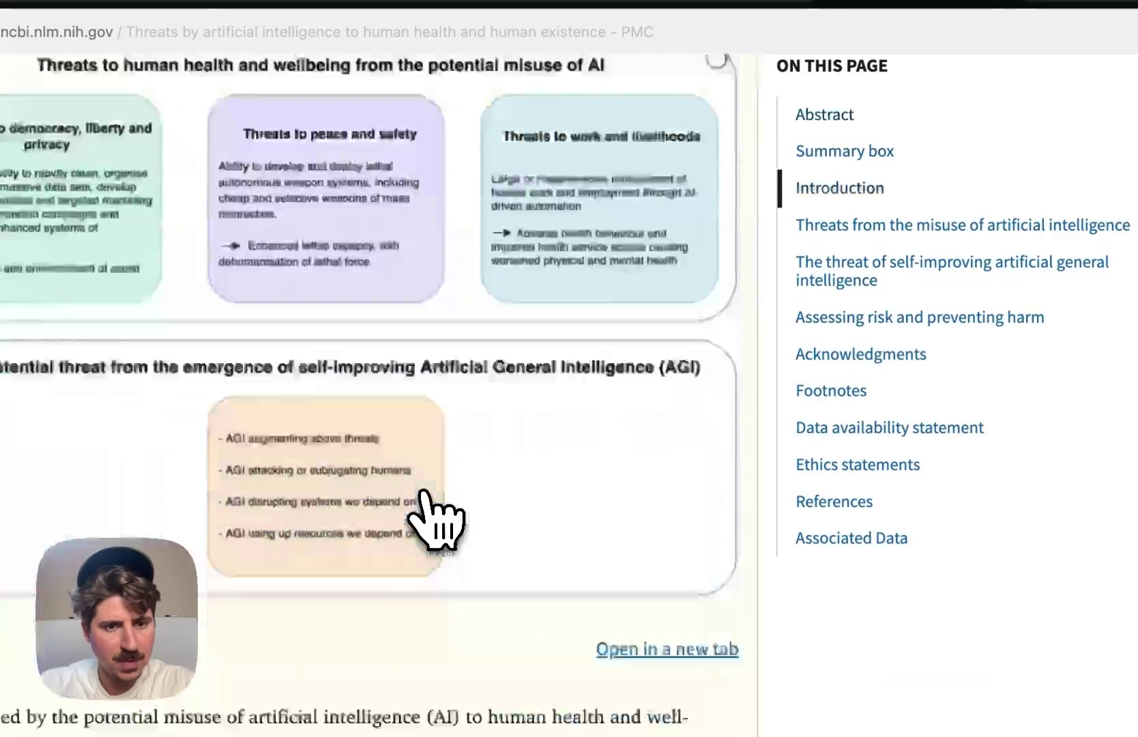
pyautogui.scroll(10, 435, 521)
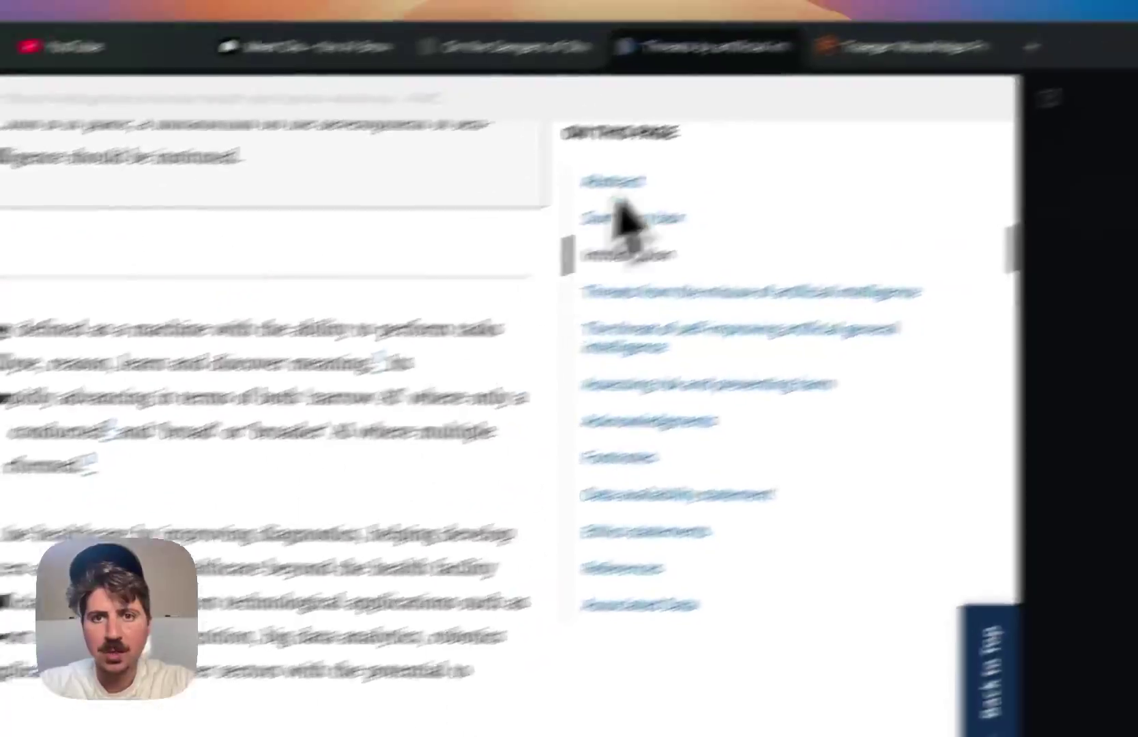
pyautogui.click(739, 127)
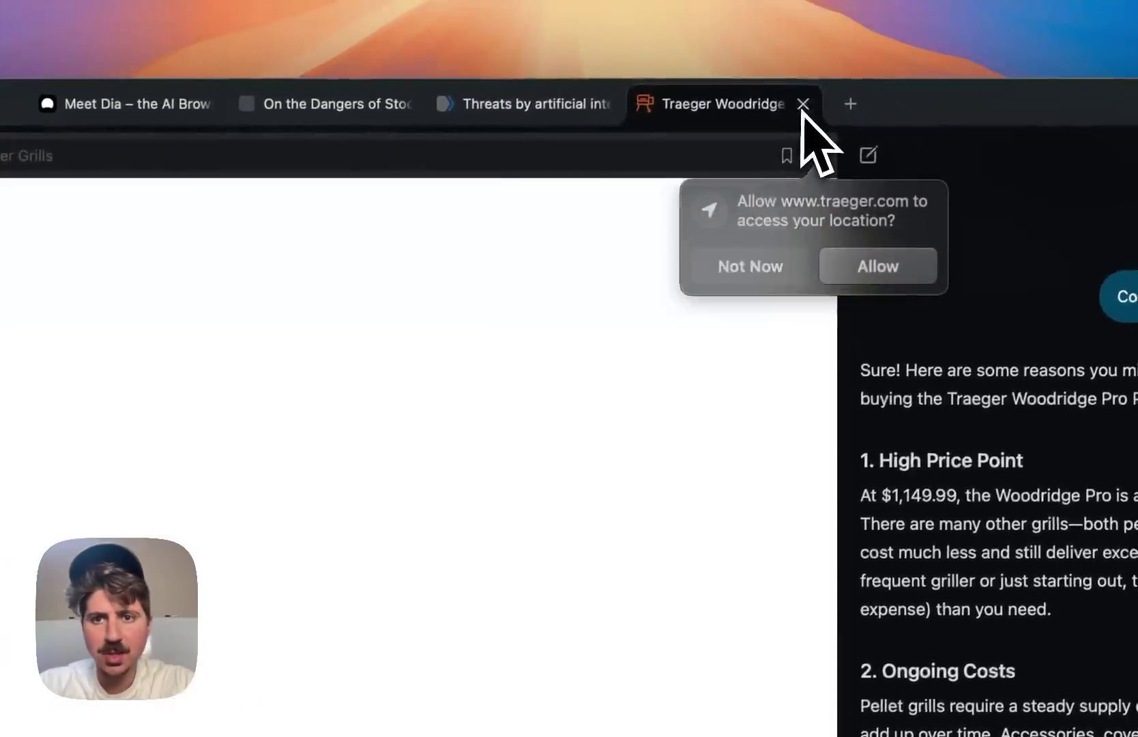
pyautogui.click(803, 105)
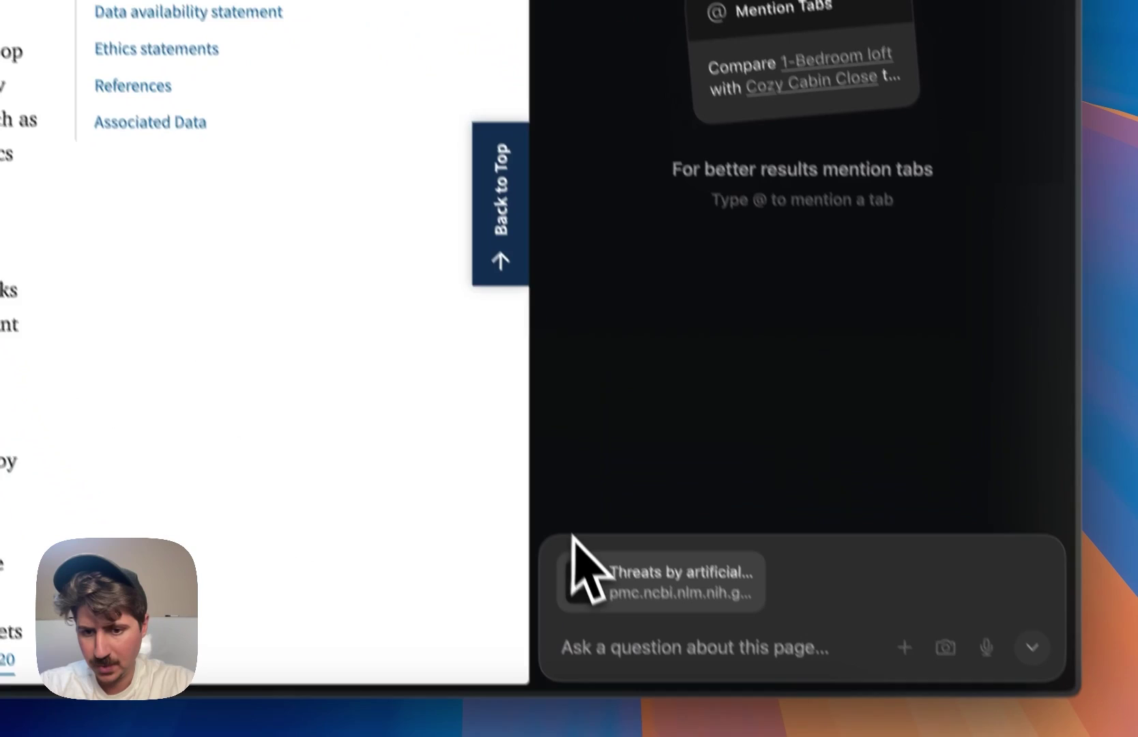
# - Attach the Stochastic Parrots tab and ask Dia to summarize, from both tabs, why AI endangers humans
pyautogui.click(905, 647)
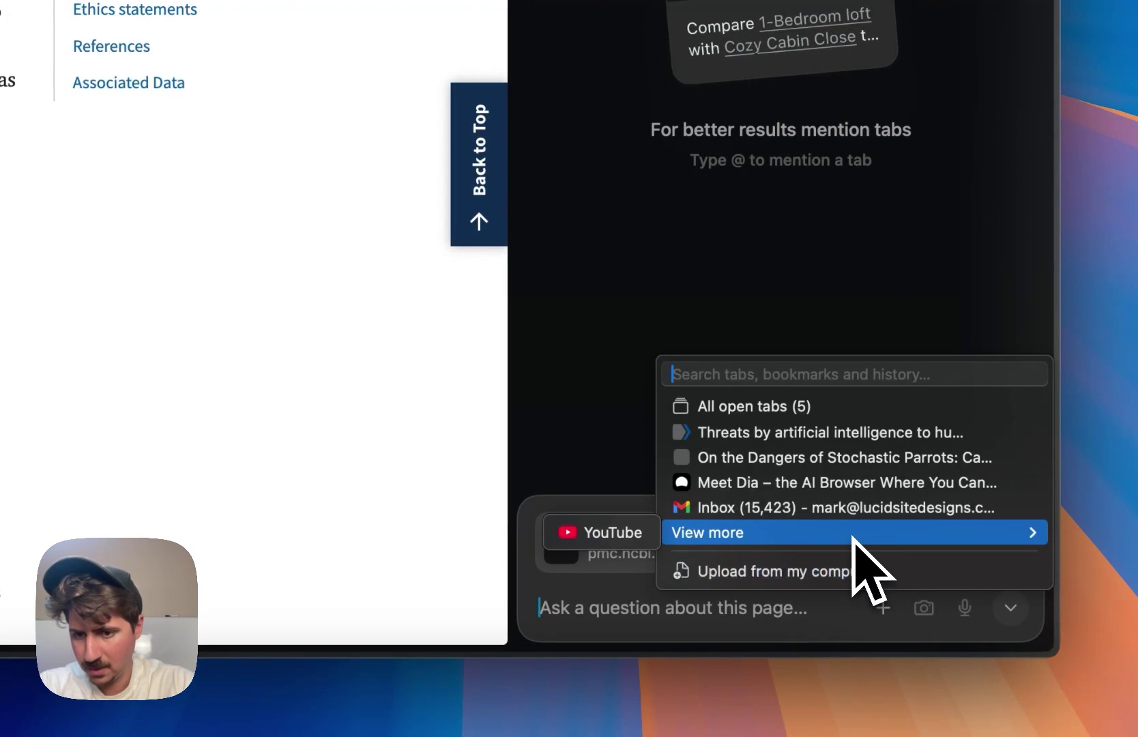
pyautogui.click(833, 632)
pyautogui.click(883, 609)
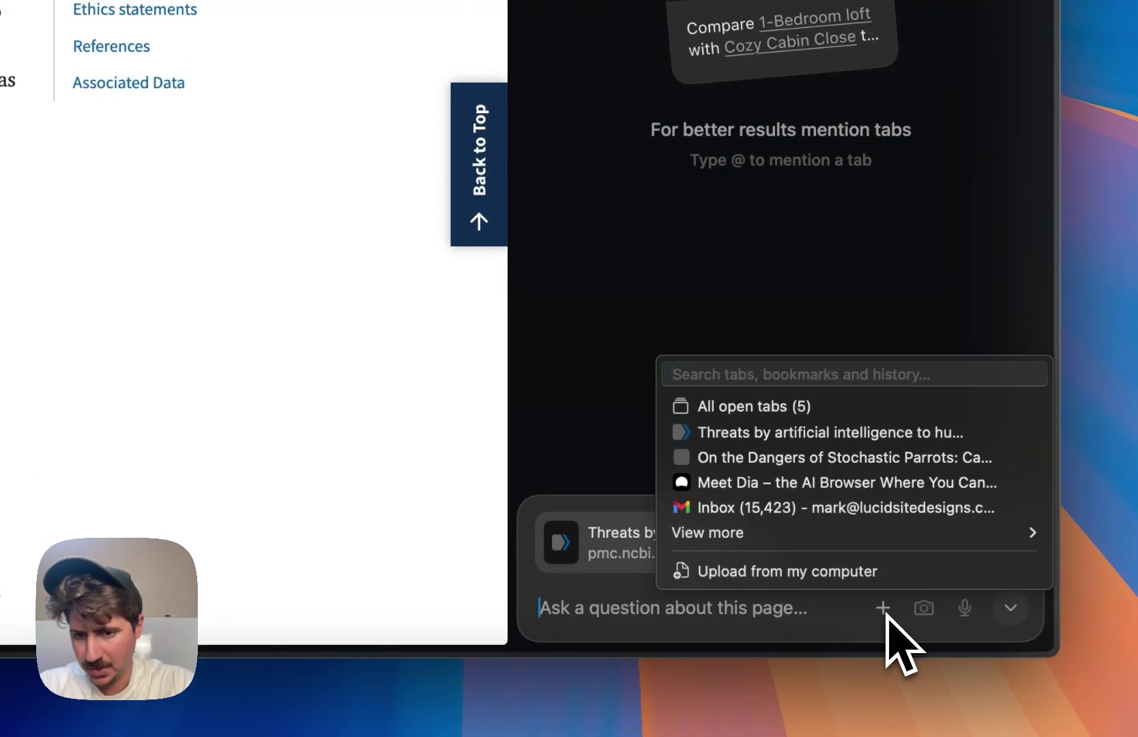
pyautogui.click(884, 458)
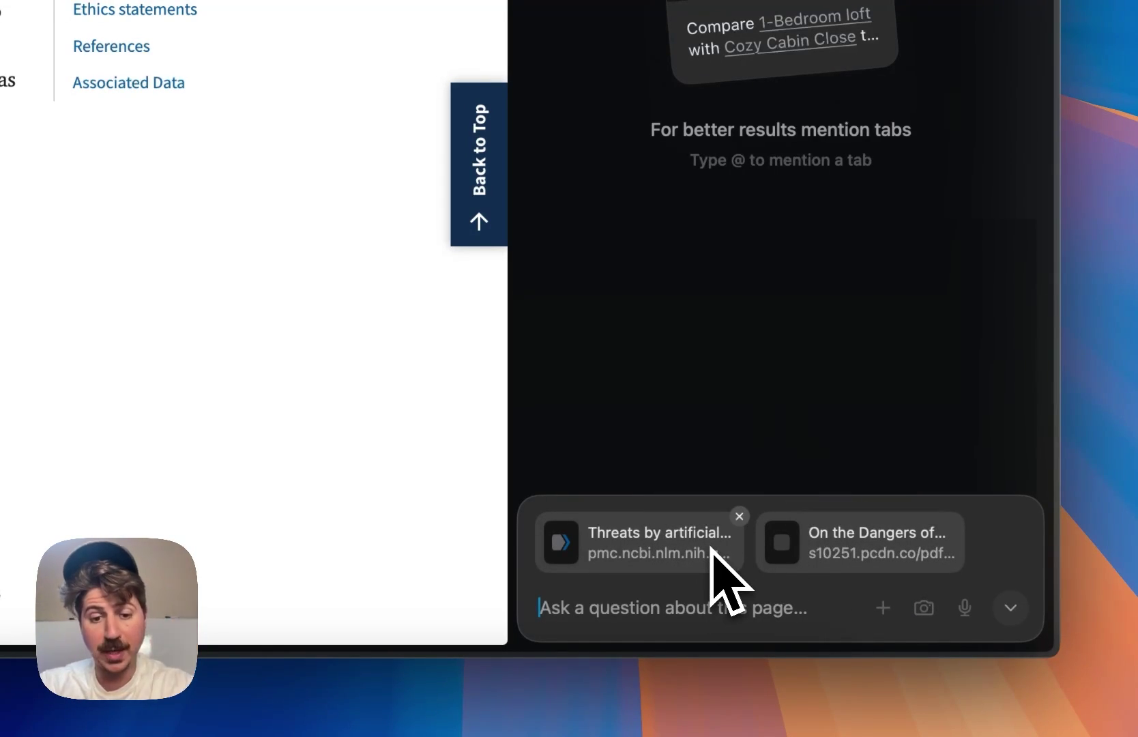
pyautogui.write('W')
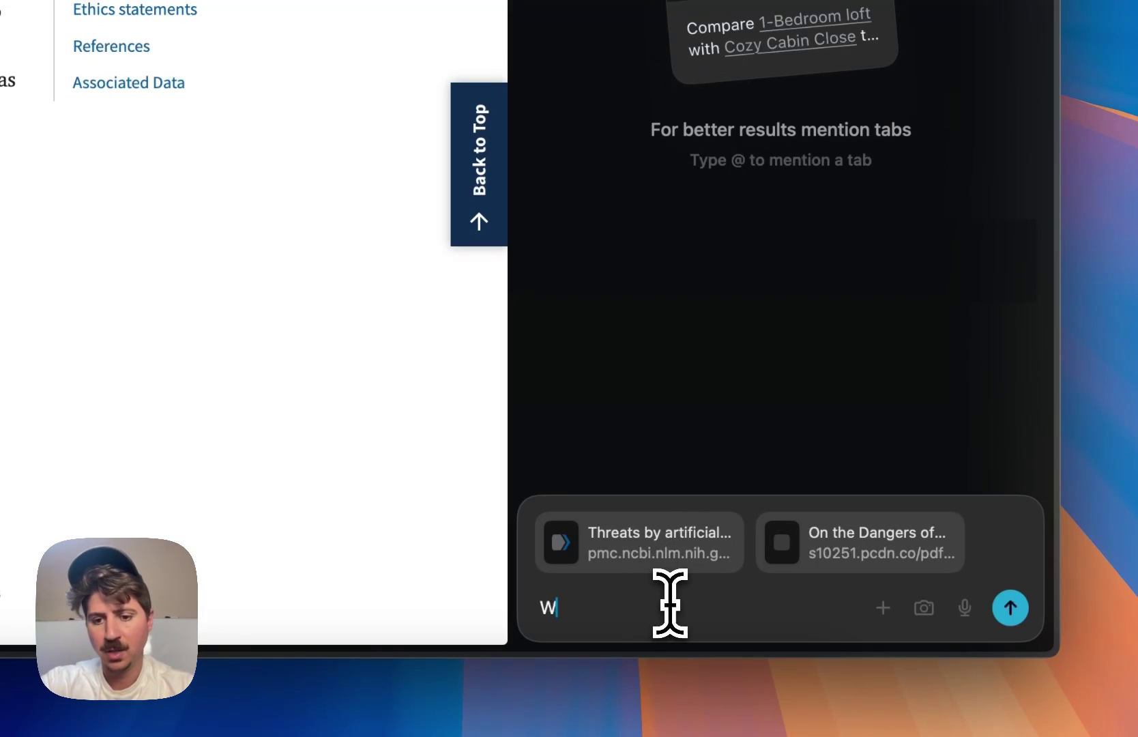
pyautogui.press('BackSpace')
pyautogui.write('Give me a sum')
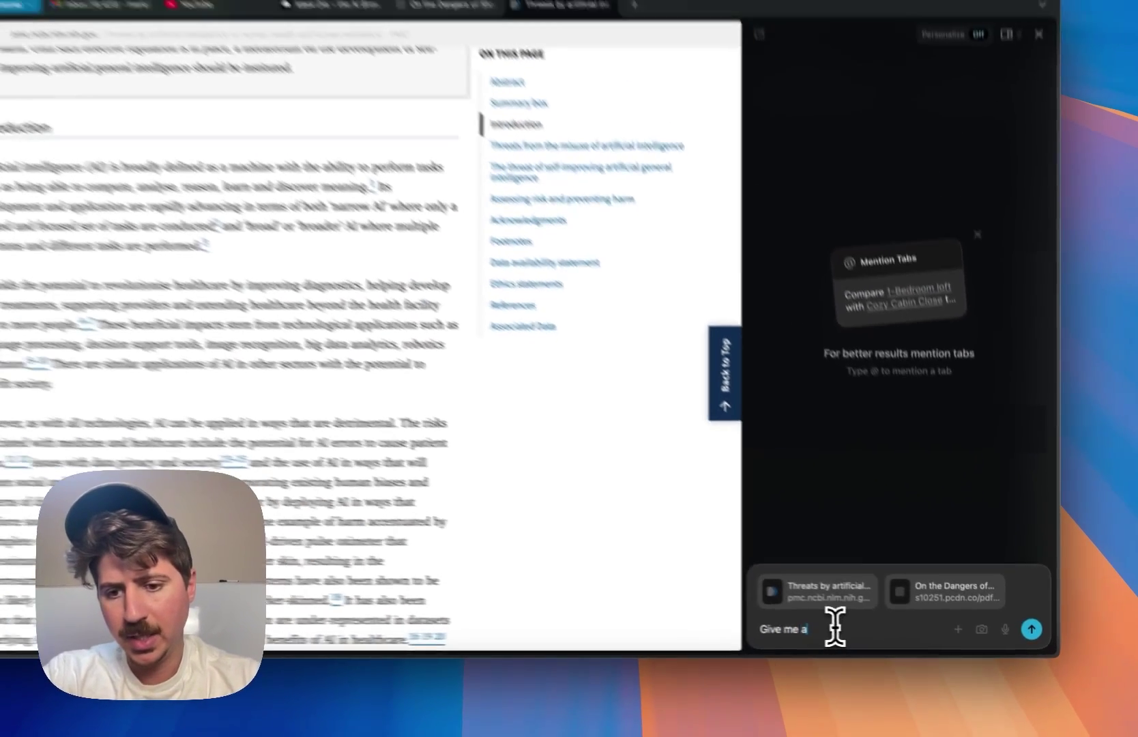
pyautogui.write('mary usi')
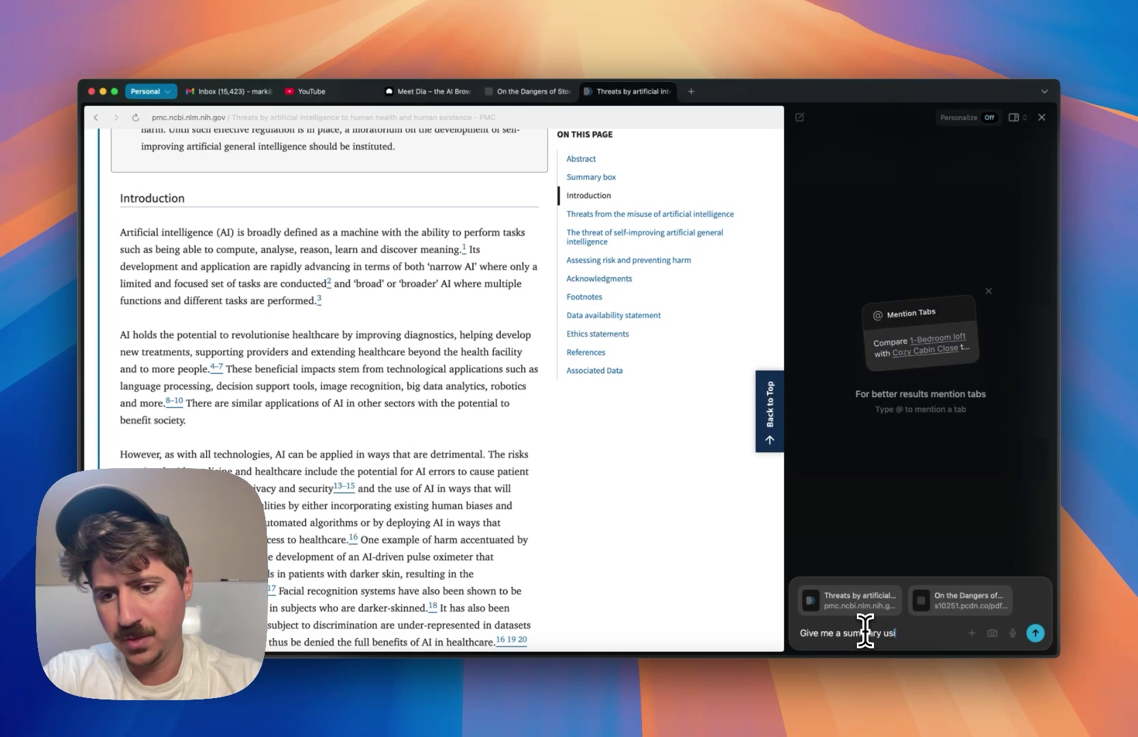
pyautogui.write('ng the data in these 2')
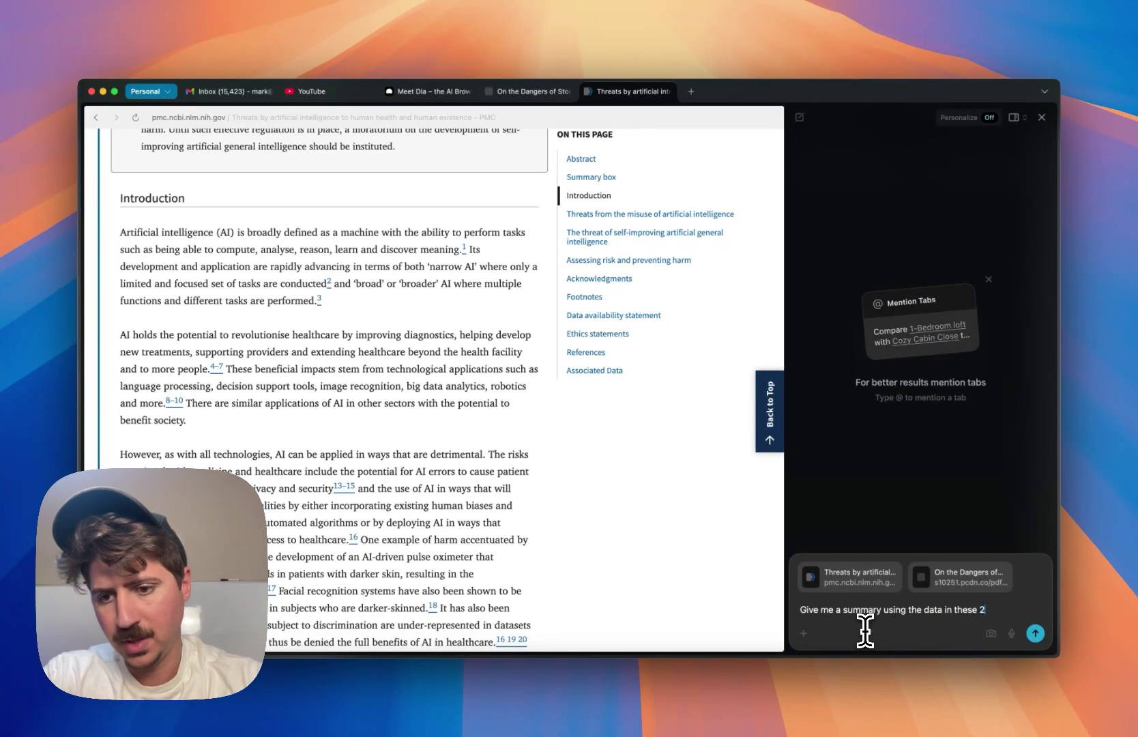
pyautogui.write(' tabs of whay')
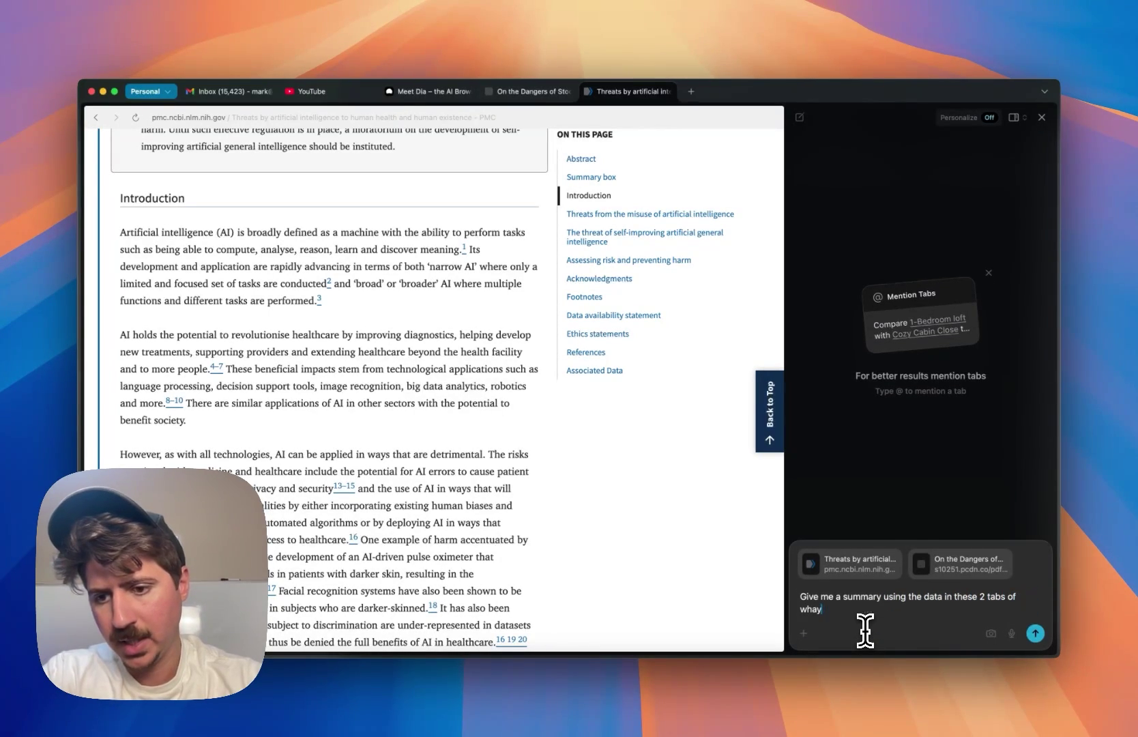
pyautogui.write(' I')
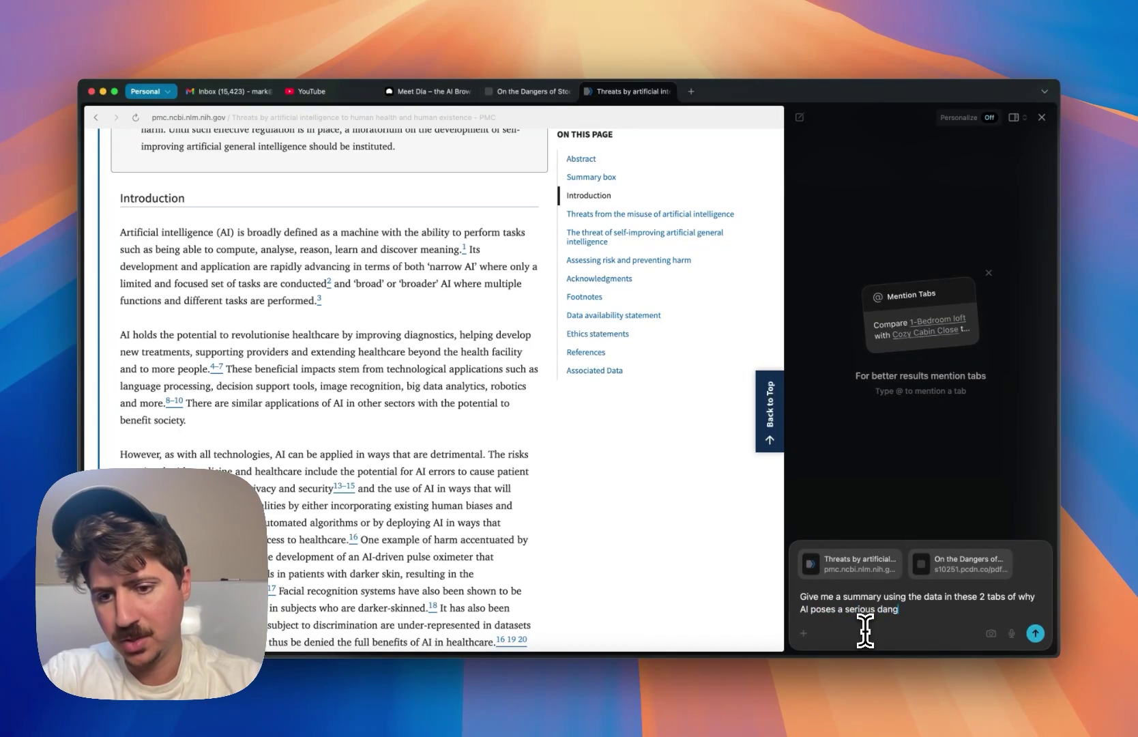
pyautogui.press('Return')
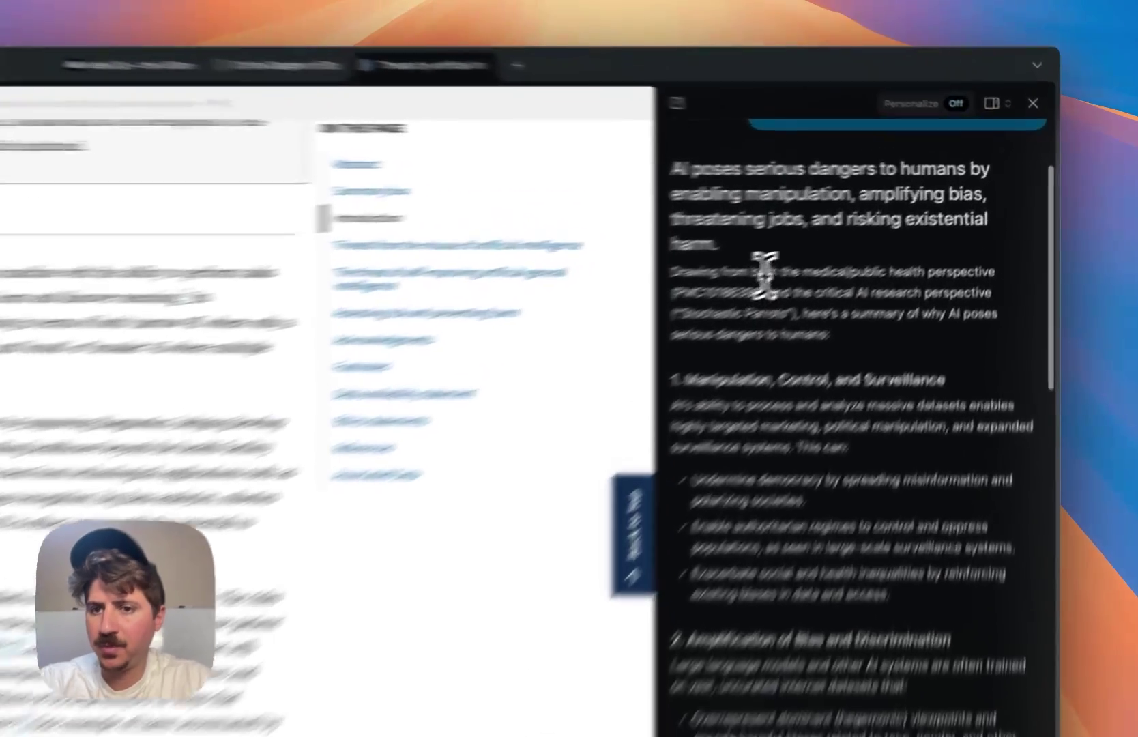
# - Read through the six-part AI dangers answer in the sidebar, then return to the Meet Dia tab
pyautogui.doubleClick(899, 214)
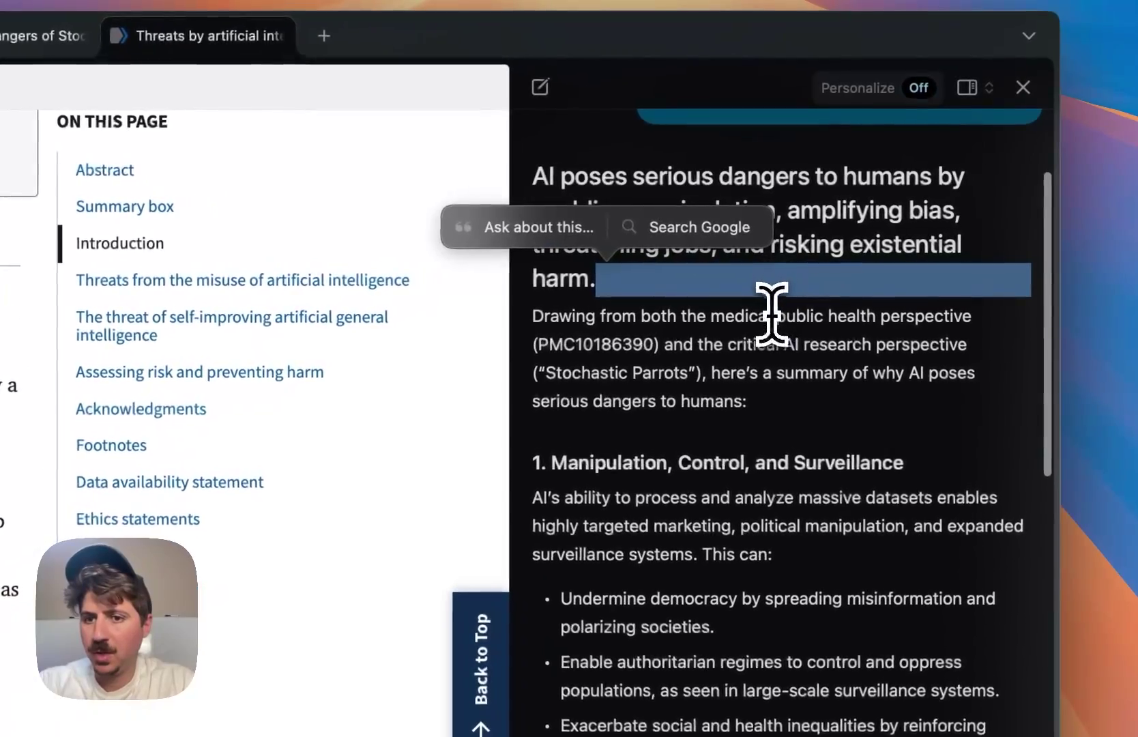
pyautogui.click(756, 312)
pyautogui.moveTo(707, 316); pyautogui.dragTo(806, 316)
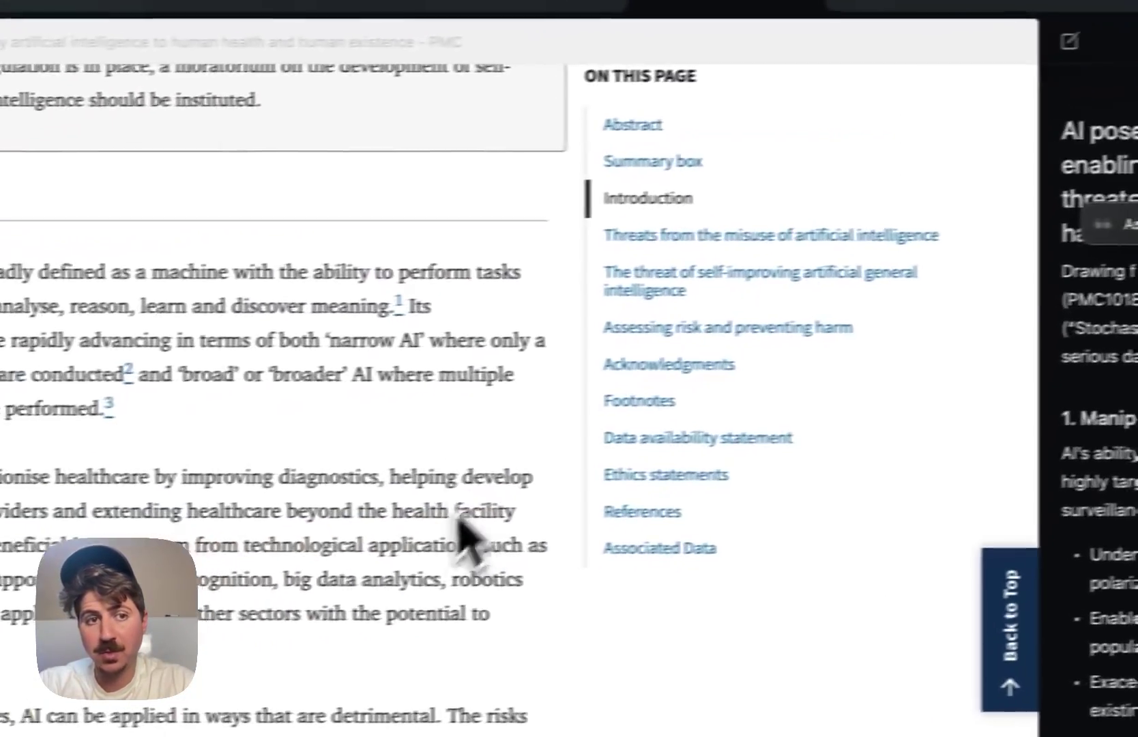
pyautogui.scroll(10, 528, 368)
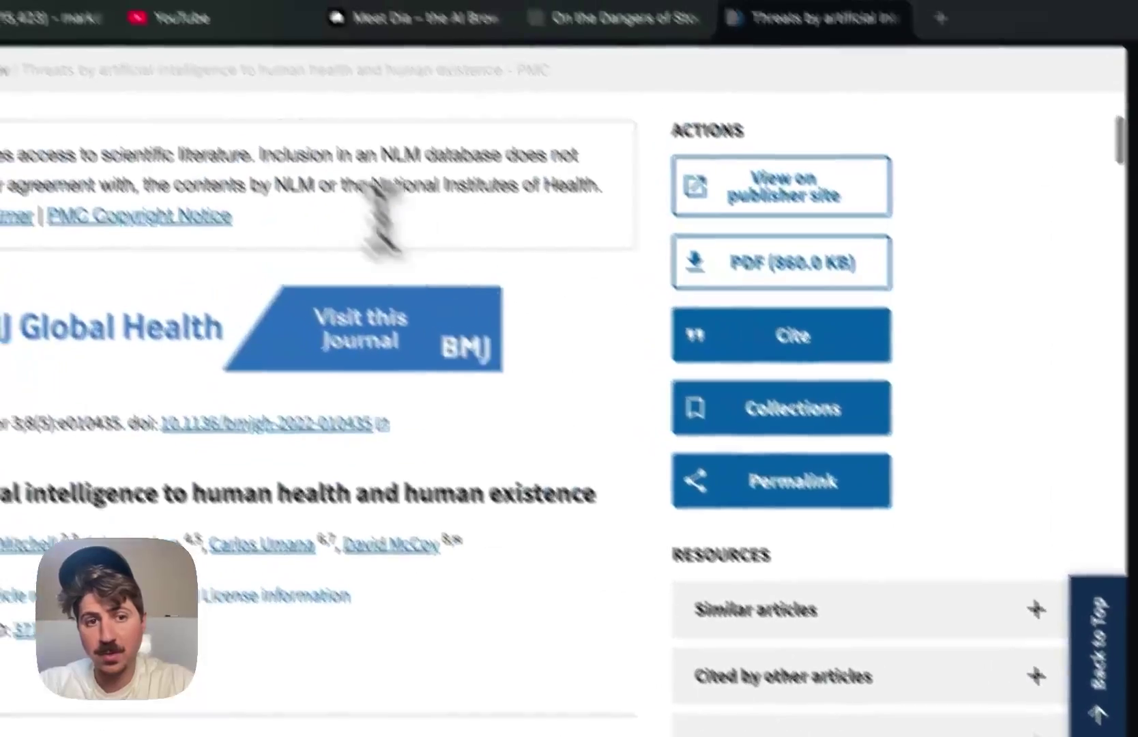
pyautogui.scroll(5, 369, 204)
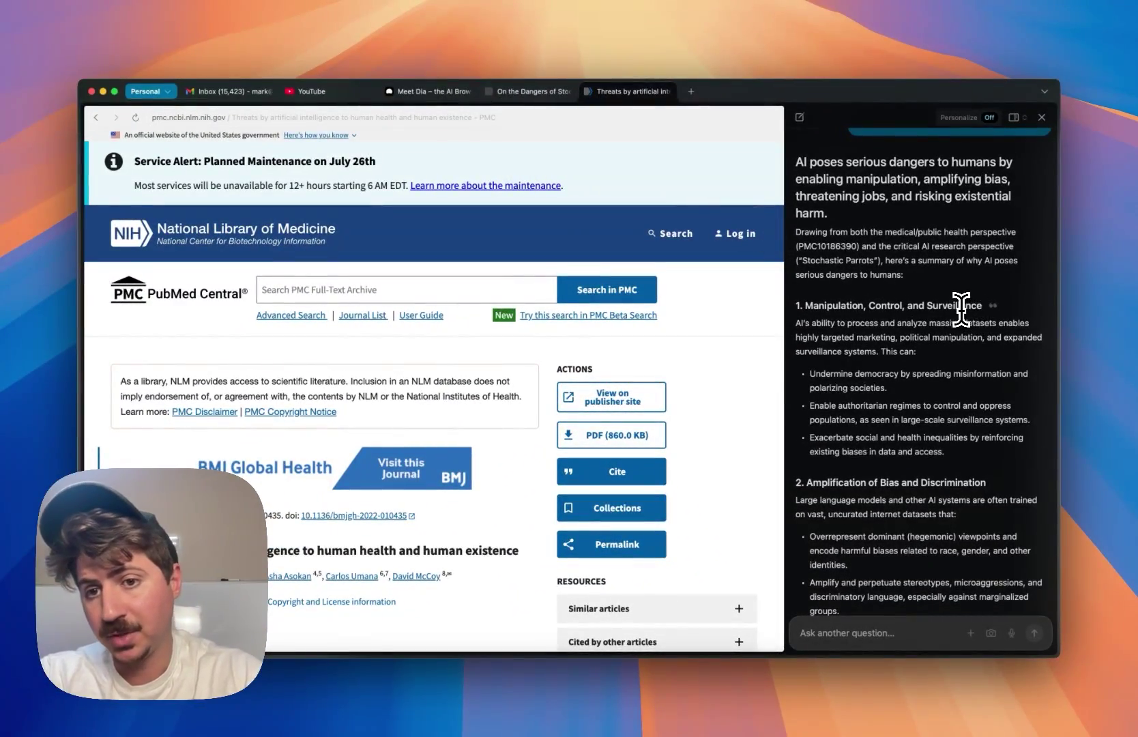
pyautogui.scroll(-2, 948, 304)
pyautogui.scroll(-10, 900, 293)
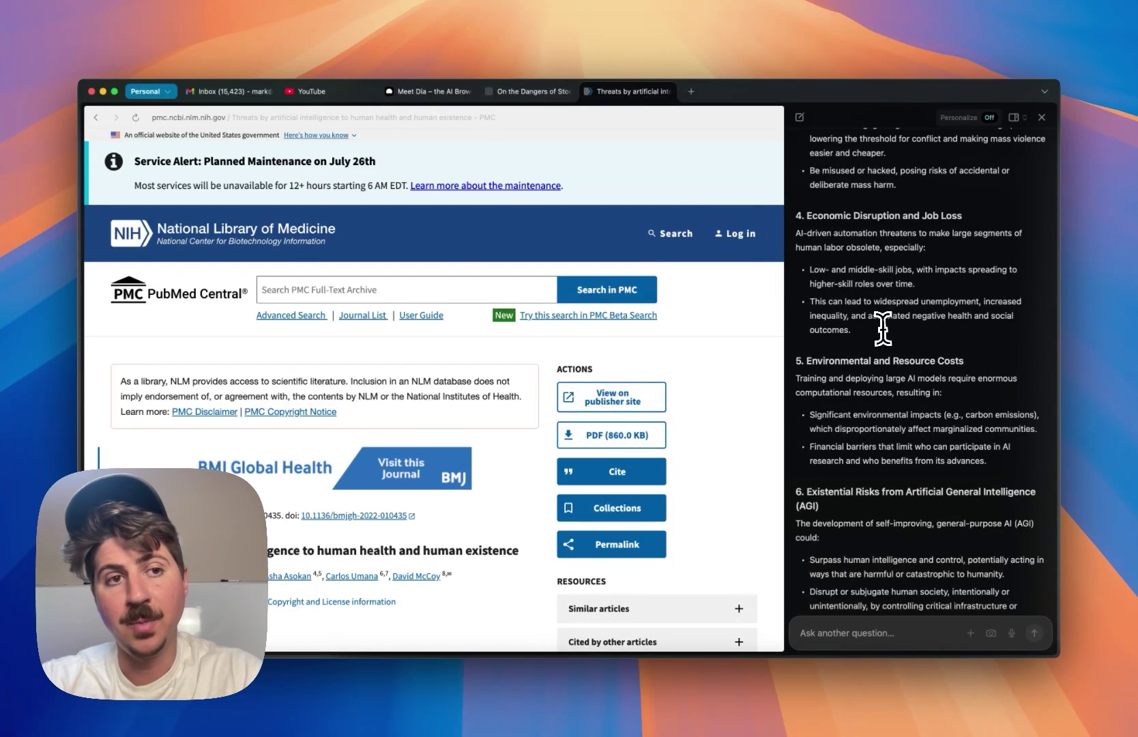
pyautogui.click(417, 90)
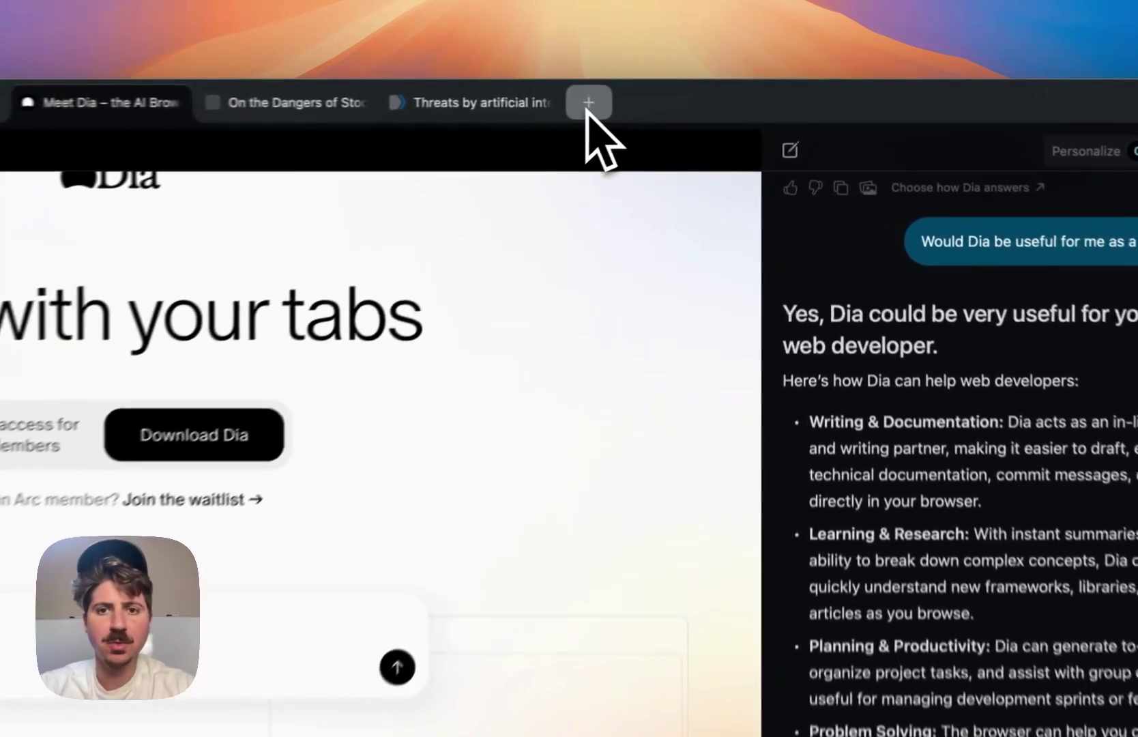
# - In a new tab, search 'google hotels' and open Google Hotels
pyautogui.click(691, 94)
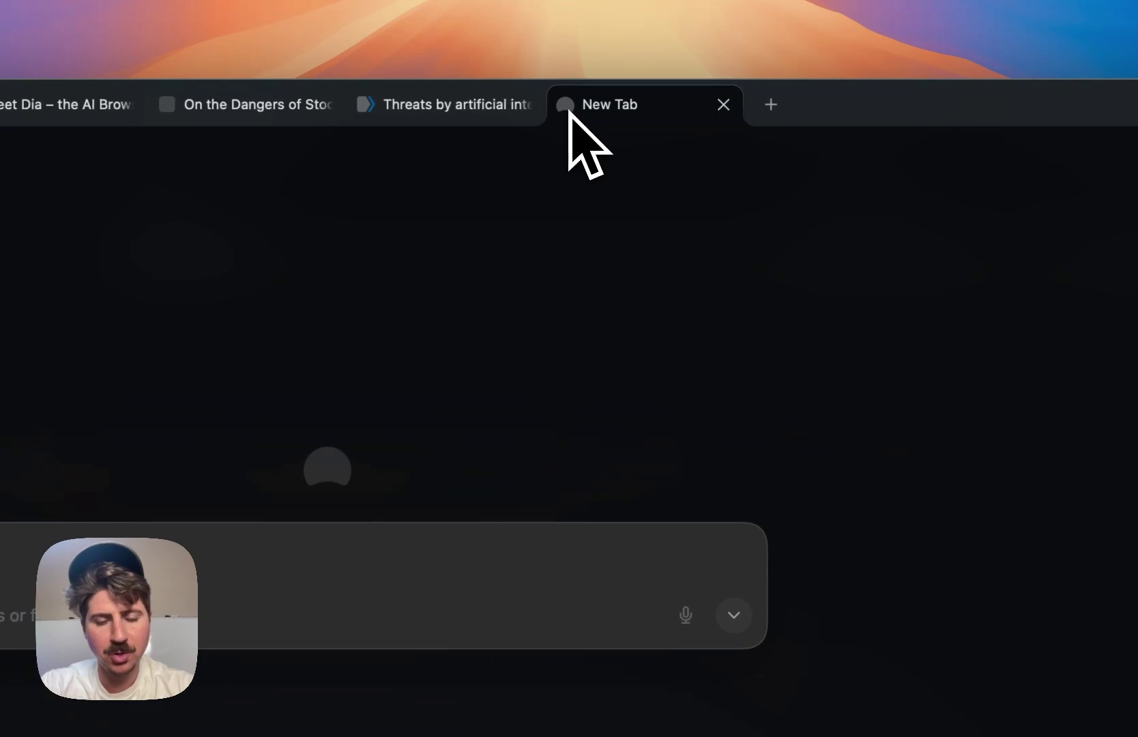
pyautogui.write('g')
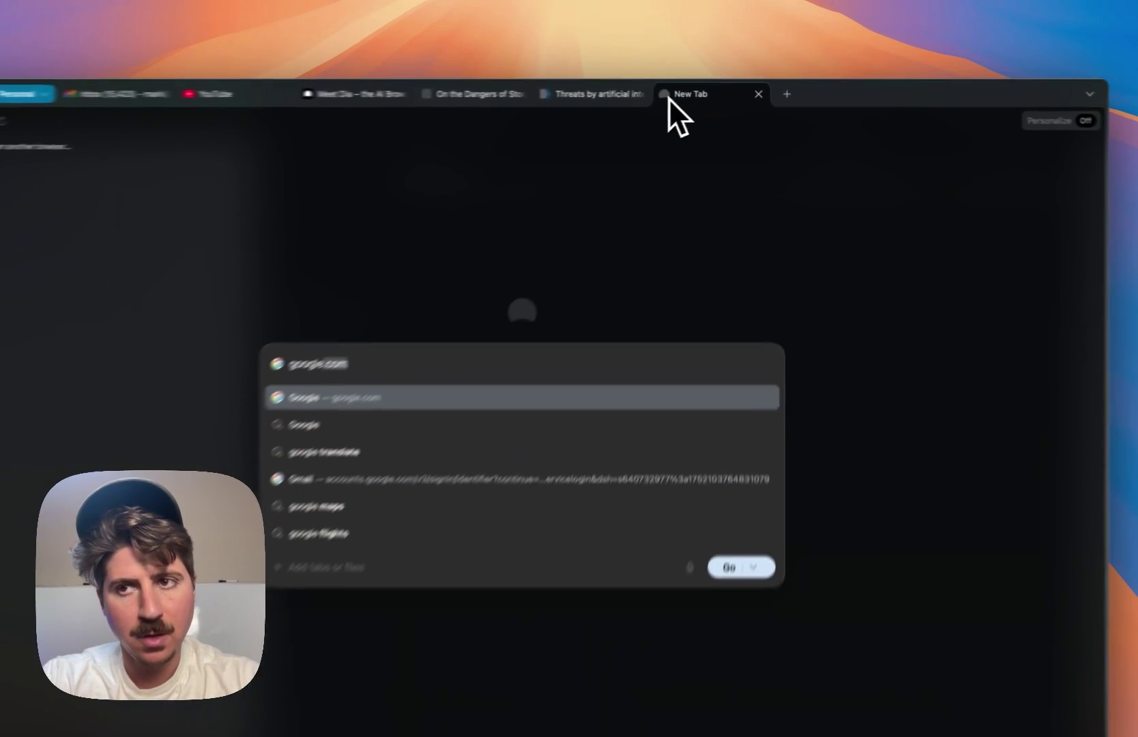
pyautogui.write('oogle hotels')
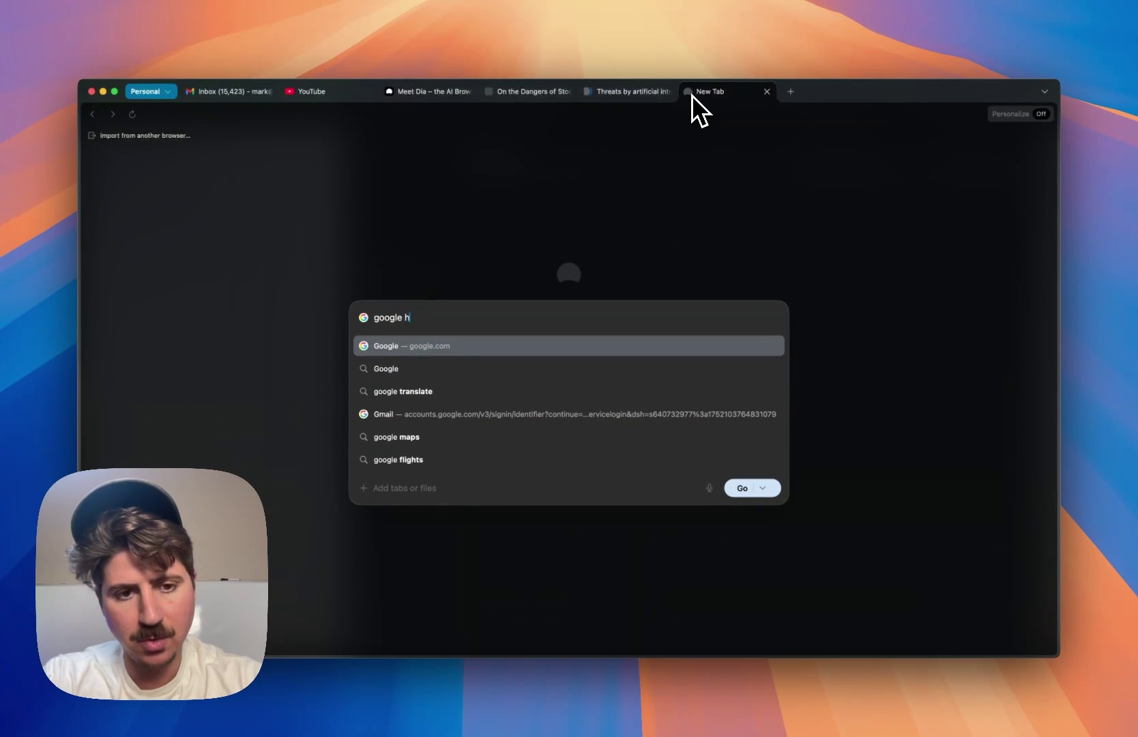
pyautogui.press('Return')
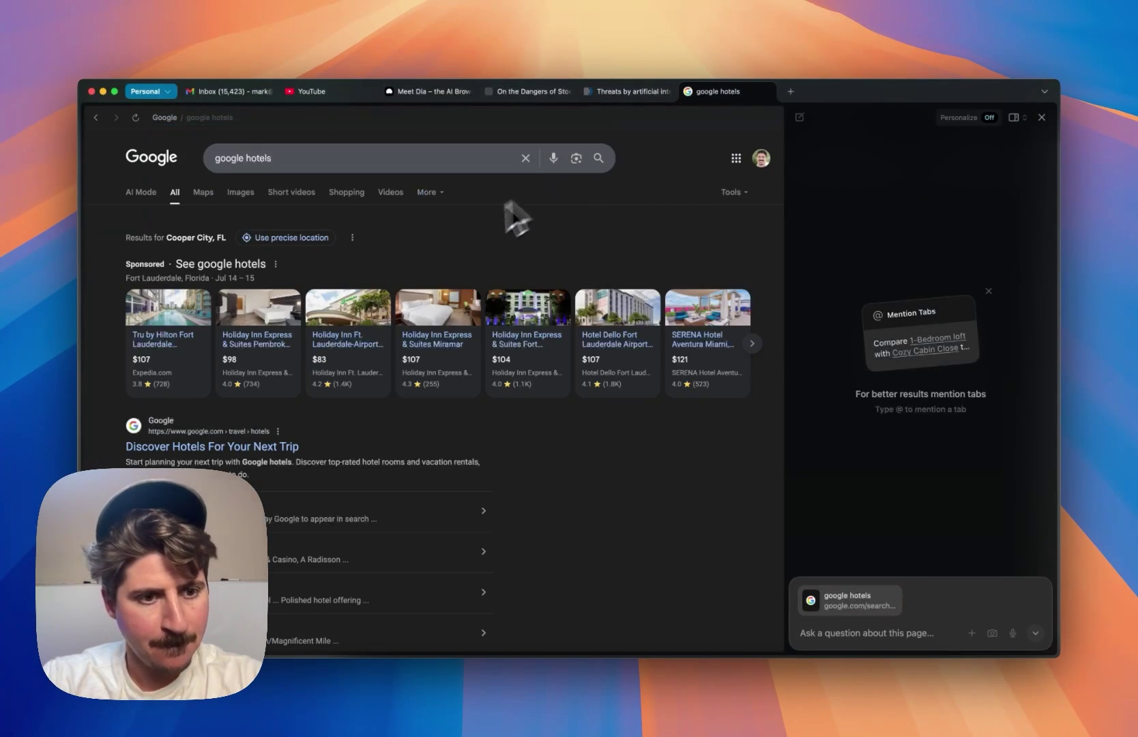
pyautogui.scroll(-3, 410, 280)
pyautogui.click(280, 321)
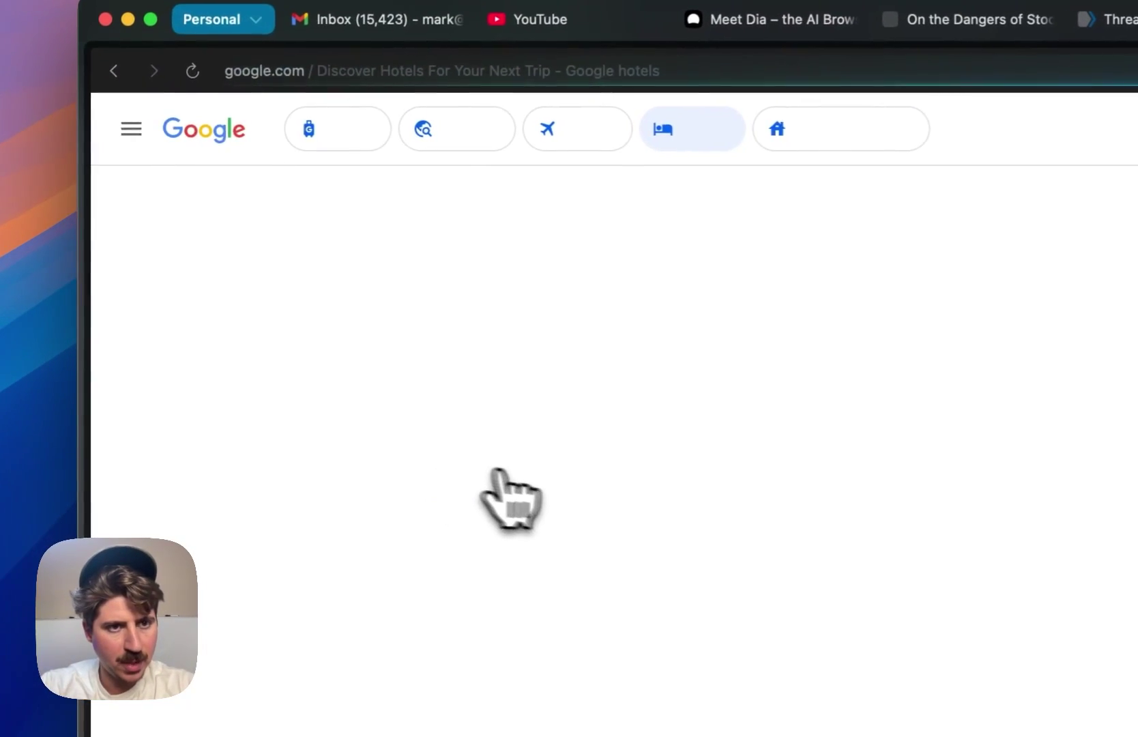
# - Search Key West hotels for a stay from August 13 to August 20
pyautogui.click(341, 210)
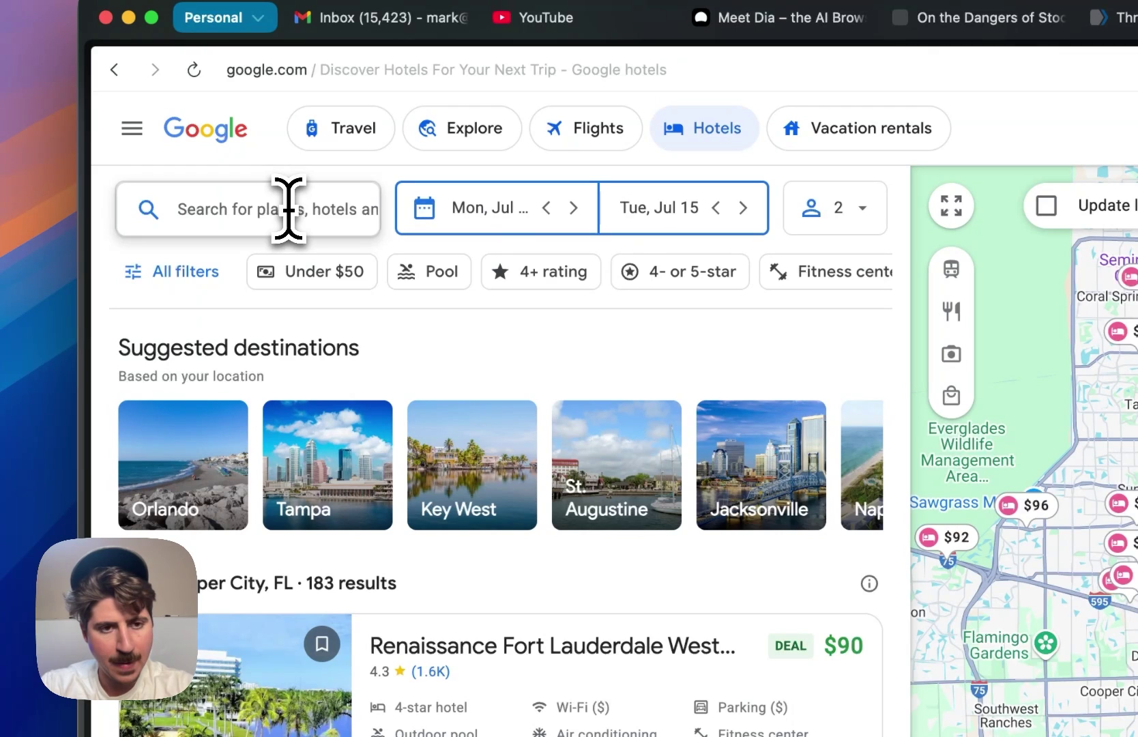
pyautogui.write('key west')
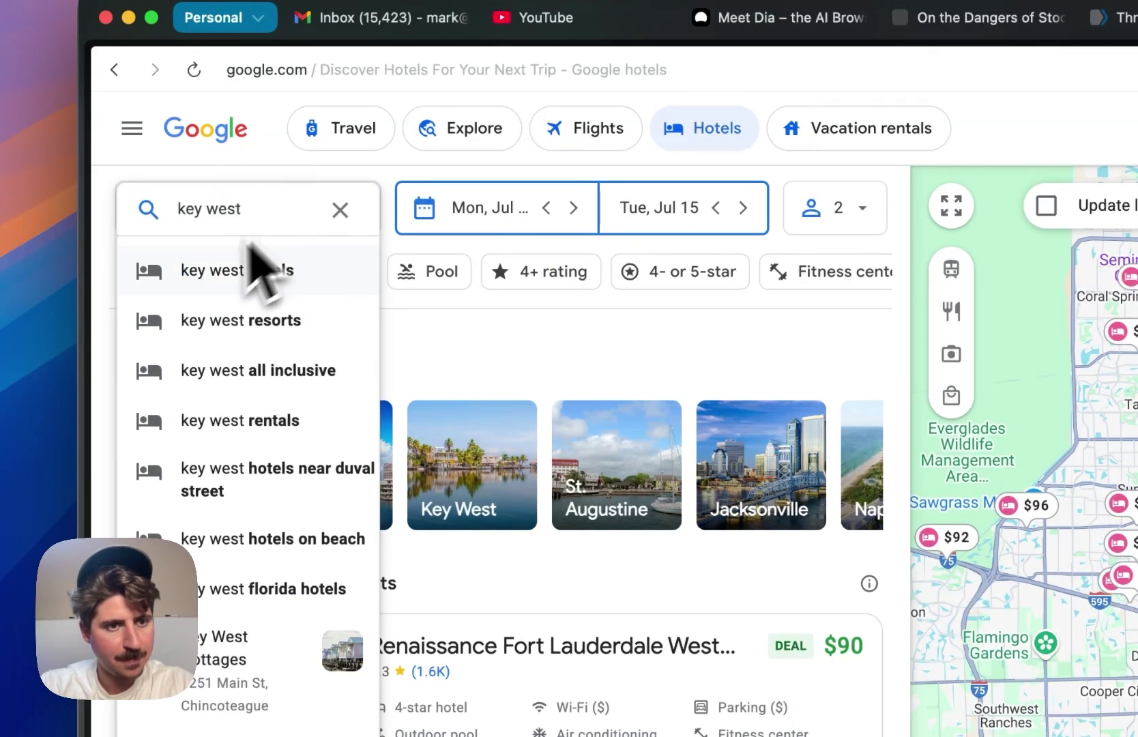
pyautogui.click(243, 270)
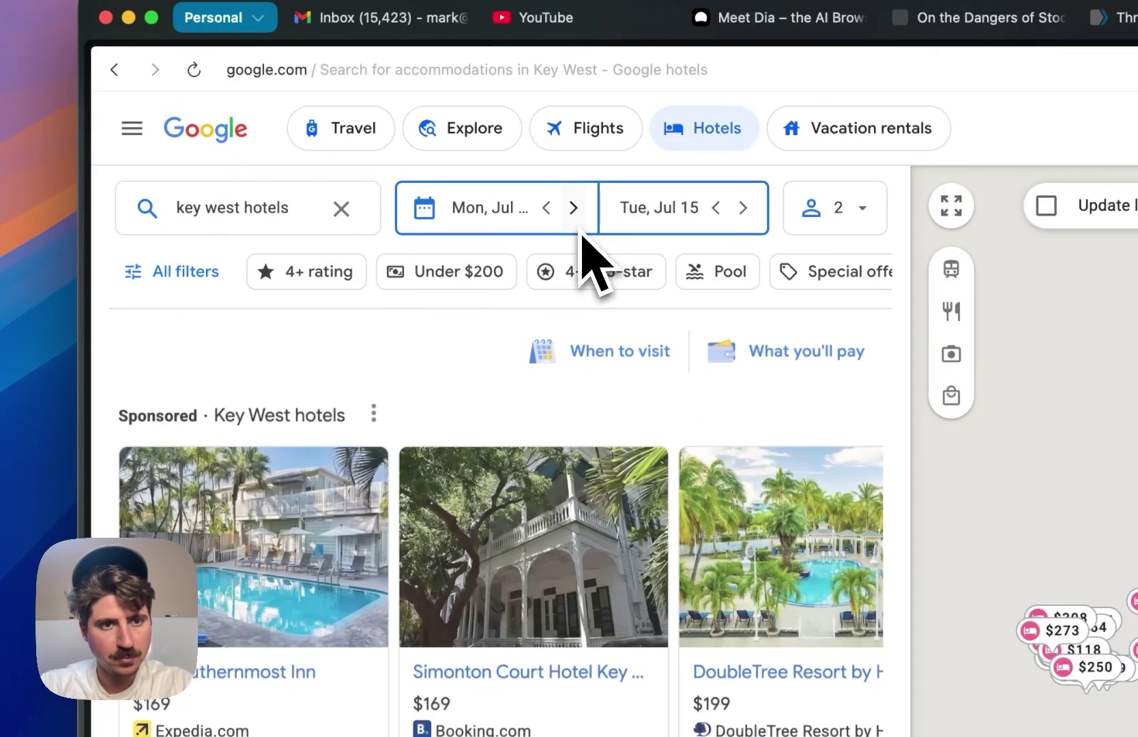
pyautogui.click(536, 221)
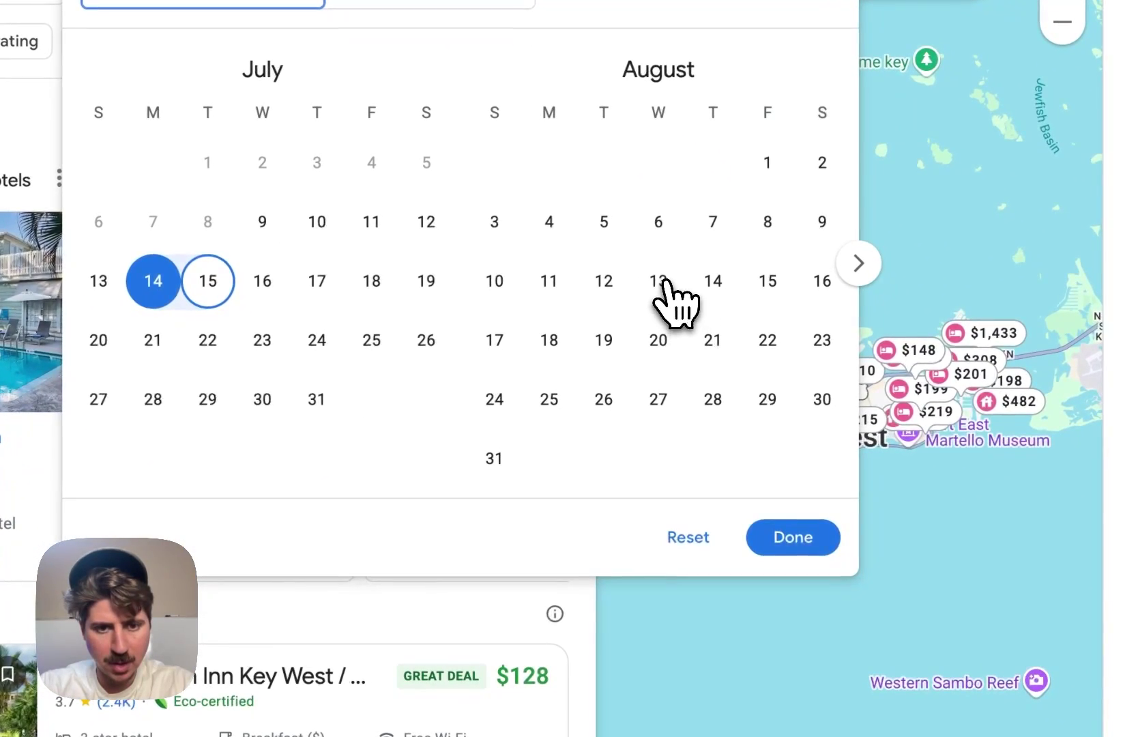
pyautogui.click(915, 468)
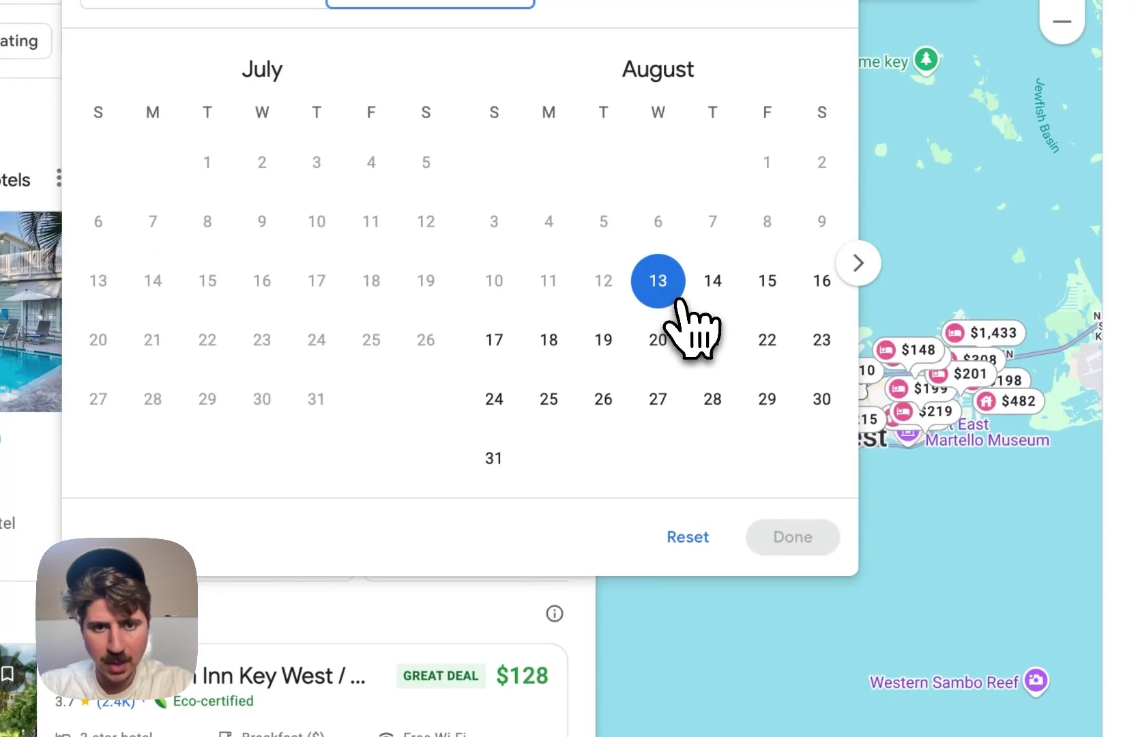
pyautogui.click(662, 340)
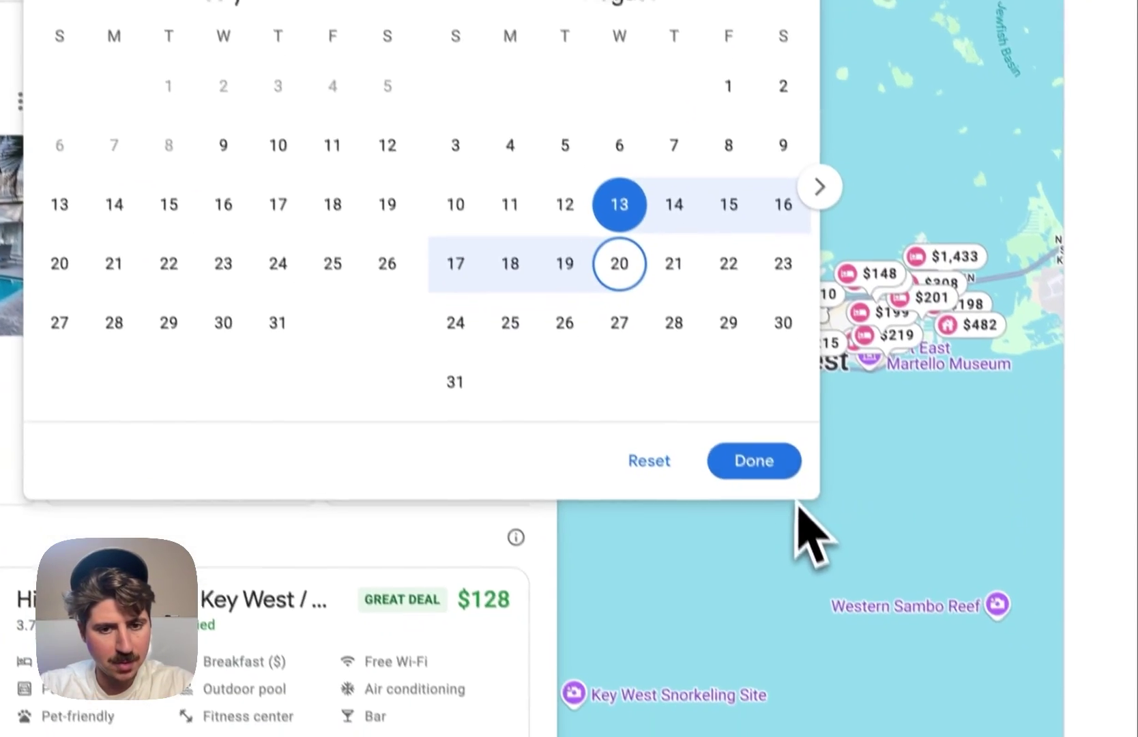
pyautogui.click(822, 546)
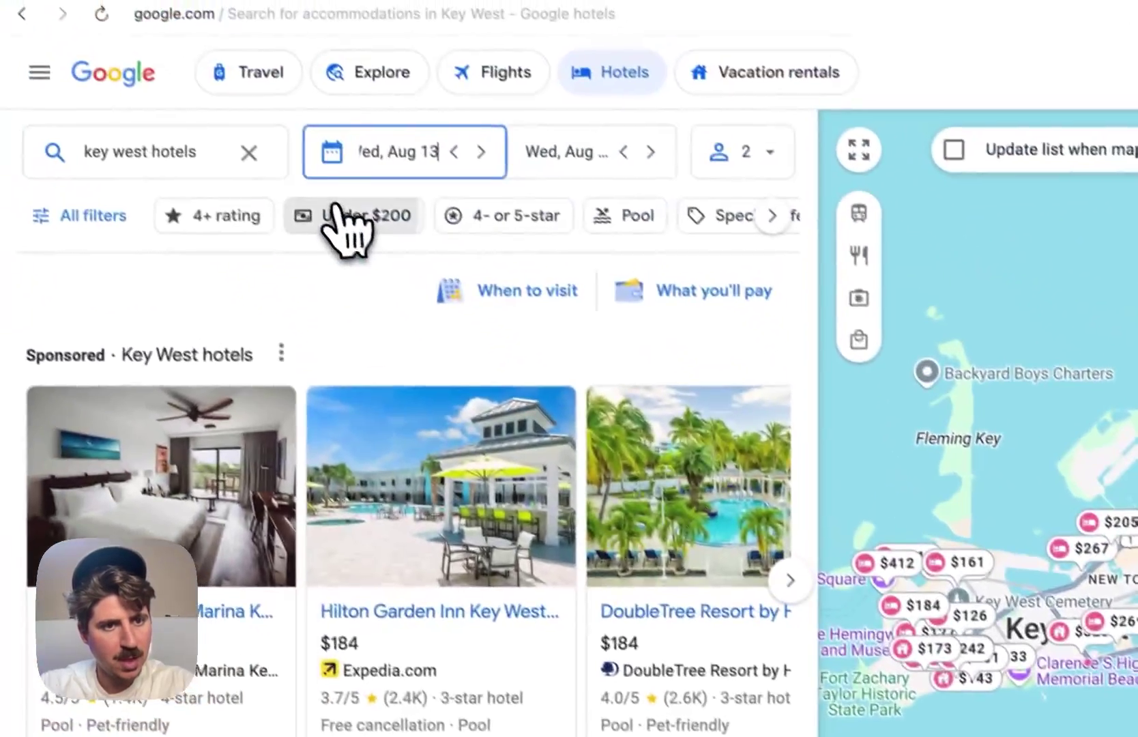
# - Remove the under-$200 price cap and filter to 4- or 5-star hotels only
pyautogui.click(342, 213)
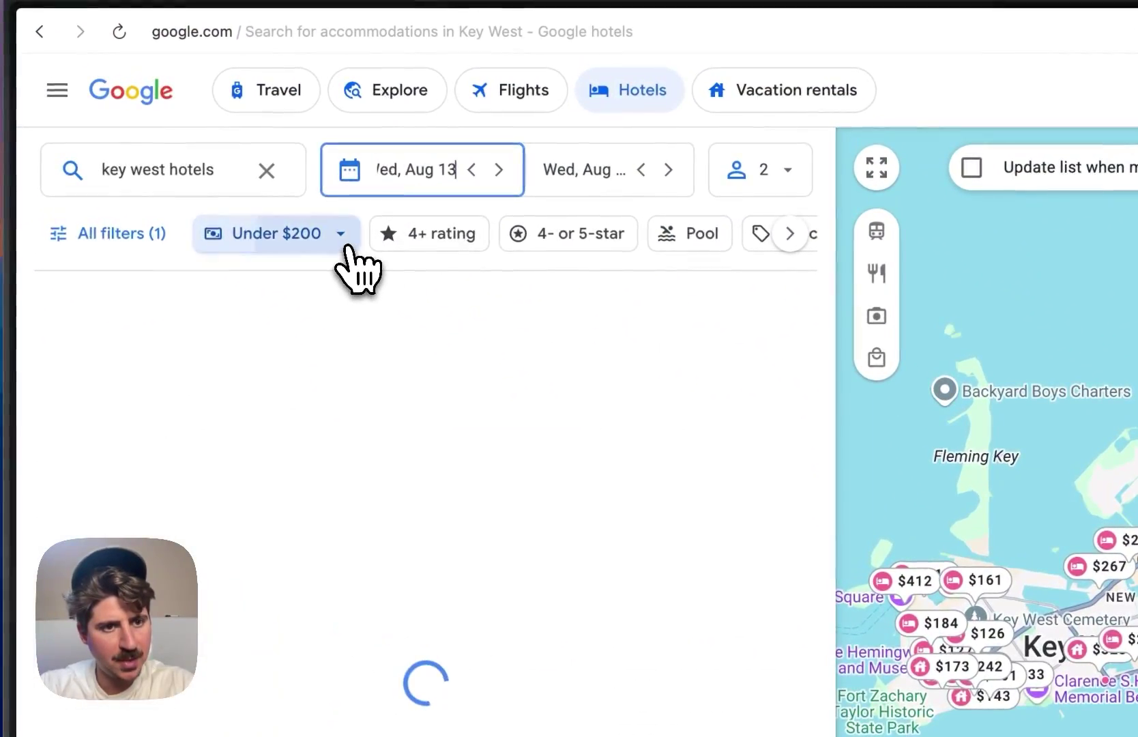
pyautogui.click(351, 235)
pyautogui.moveTo(406, 377); pyautogui.dragTo(574, 381)
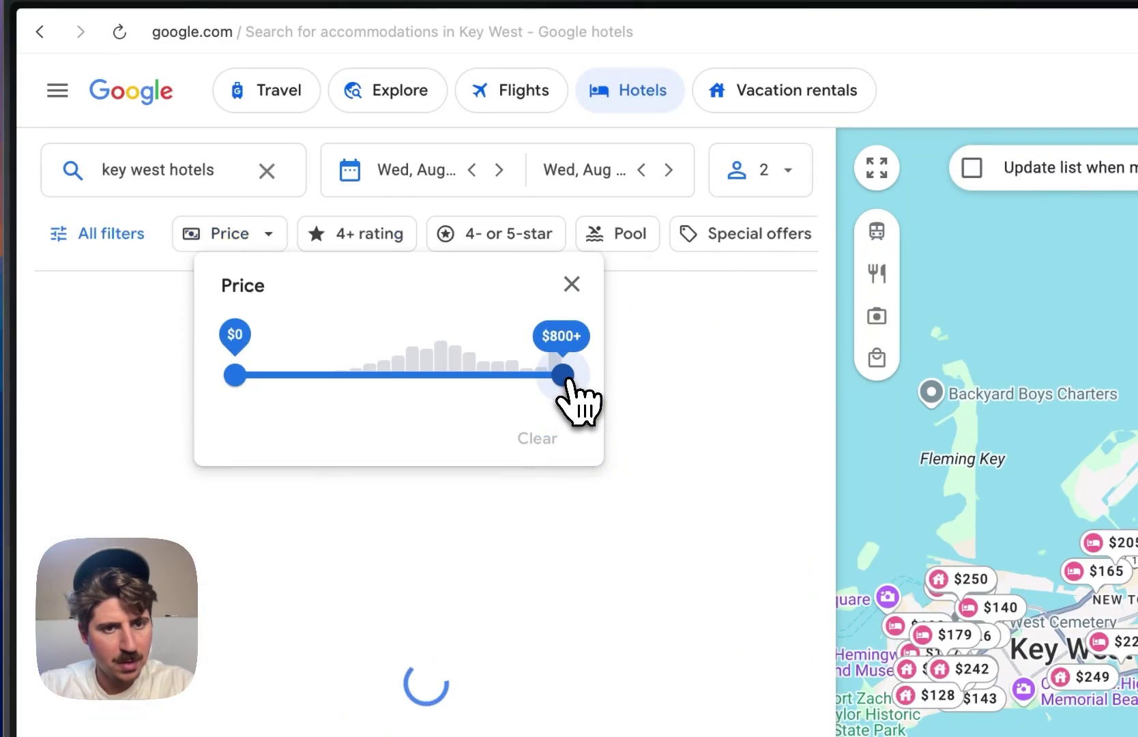
pyautogui.click(673, 369)
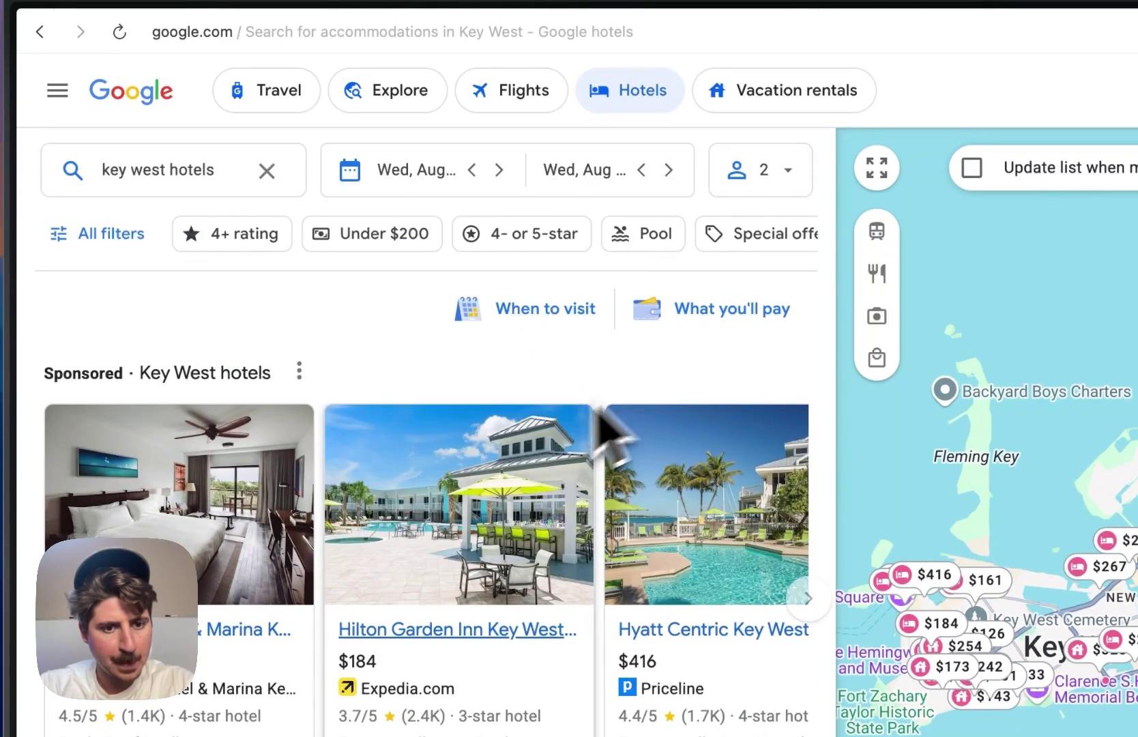
pyautogui.scroll(-10, 520, 470)
pyautogui.scroll(12, 521, 495)
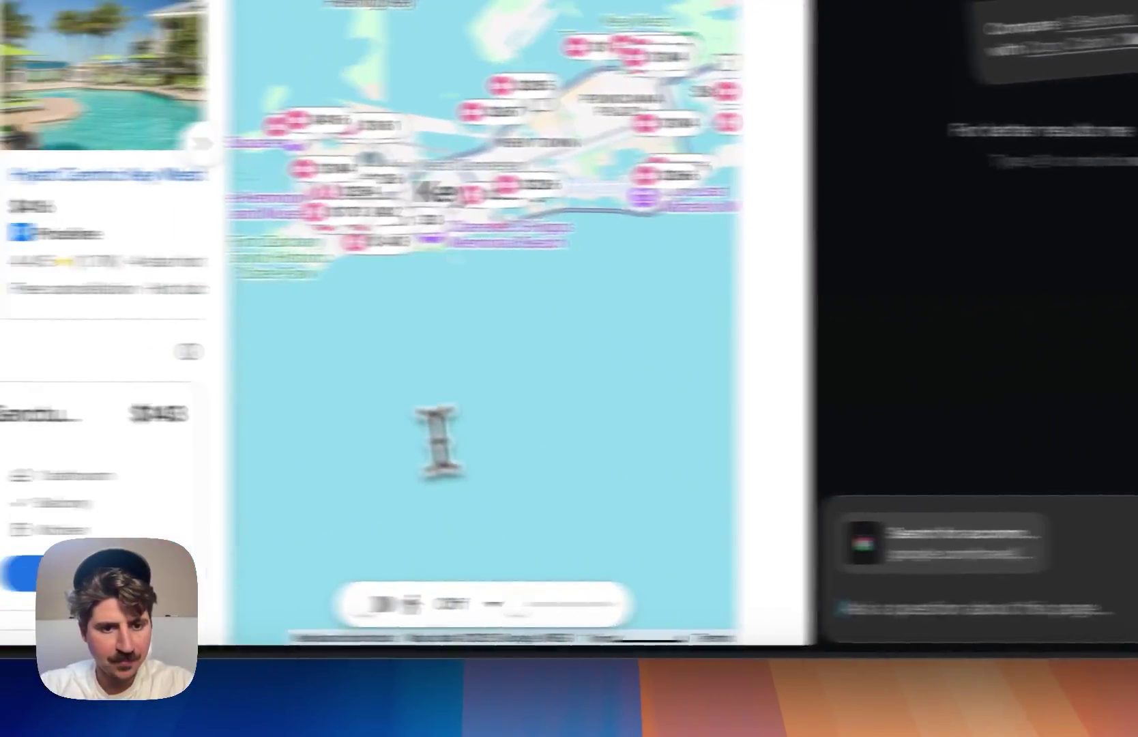
pyautogui.scroll(-2, 534, 343)
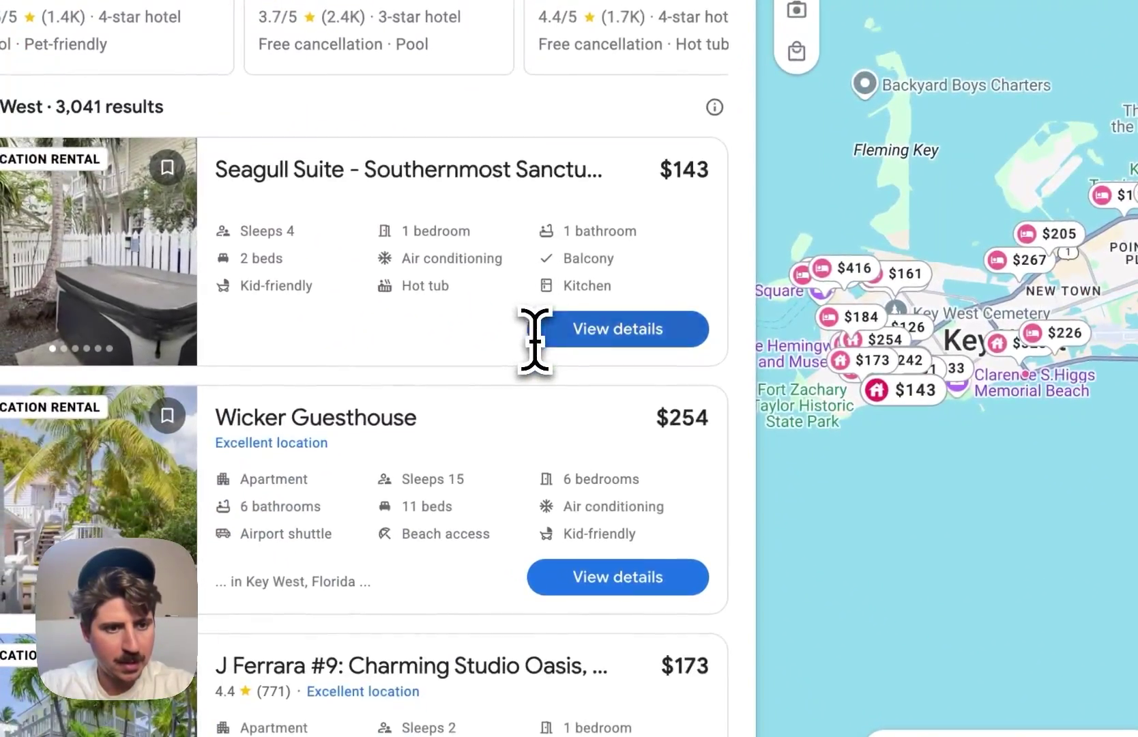
pyautogui.scroll(3, 533, 341)
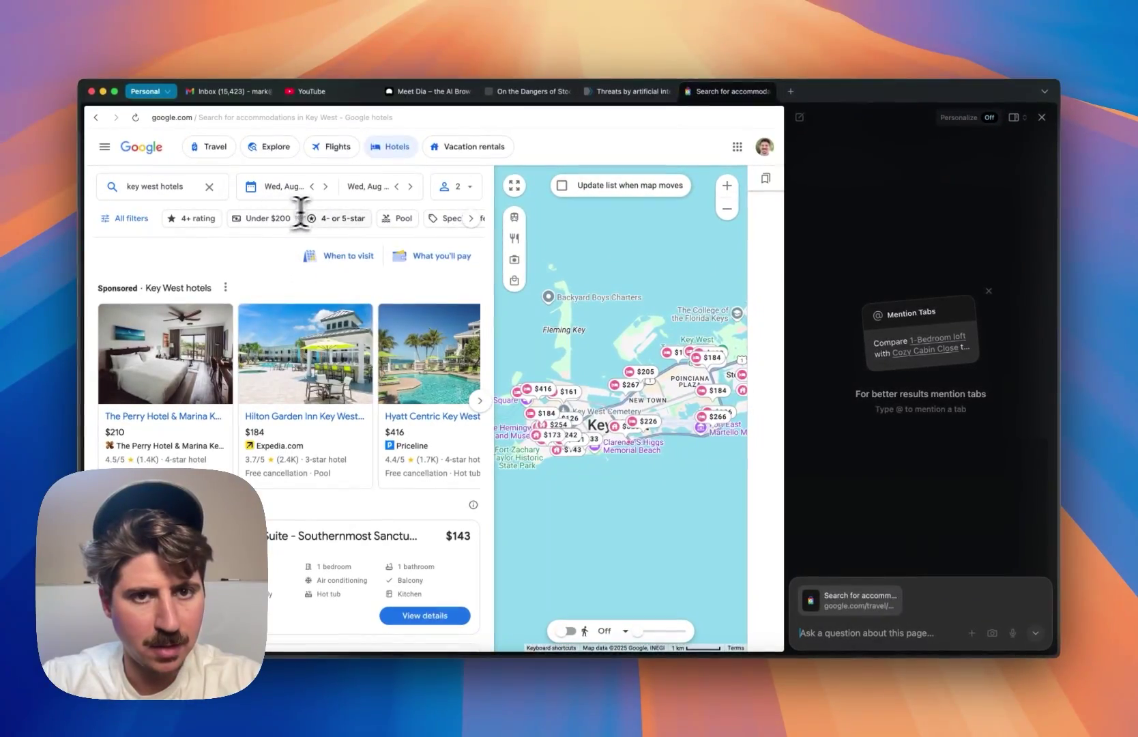
pyautogui.click(351, 218)
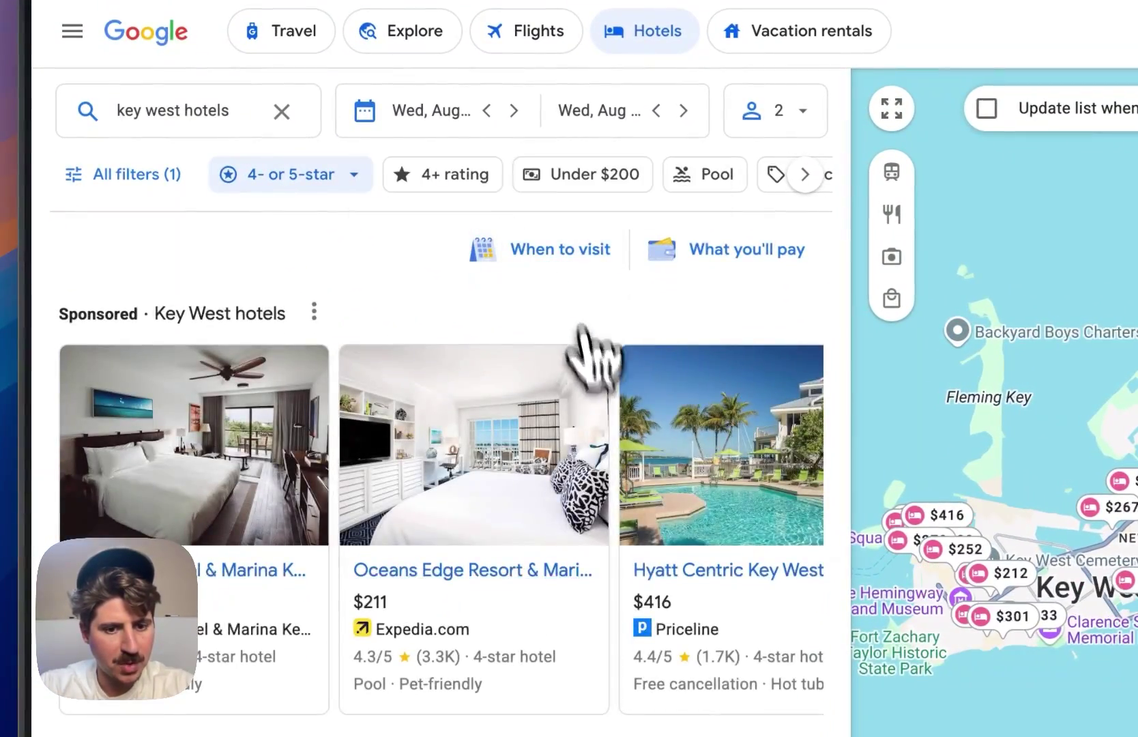
pyautogui.scroll(-5, 589, 363)
pyautogui.scroll(5, 628, 520)
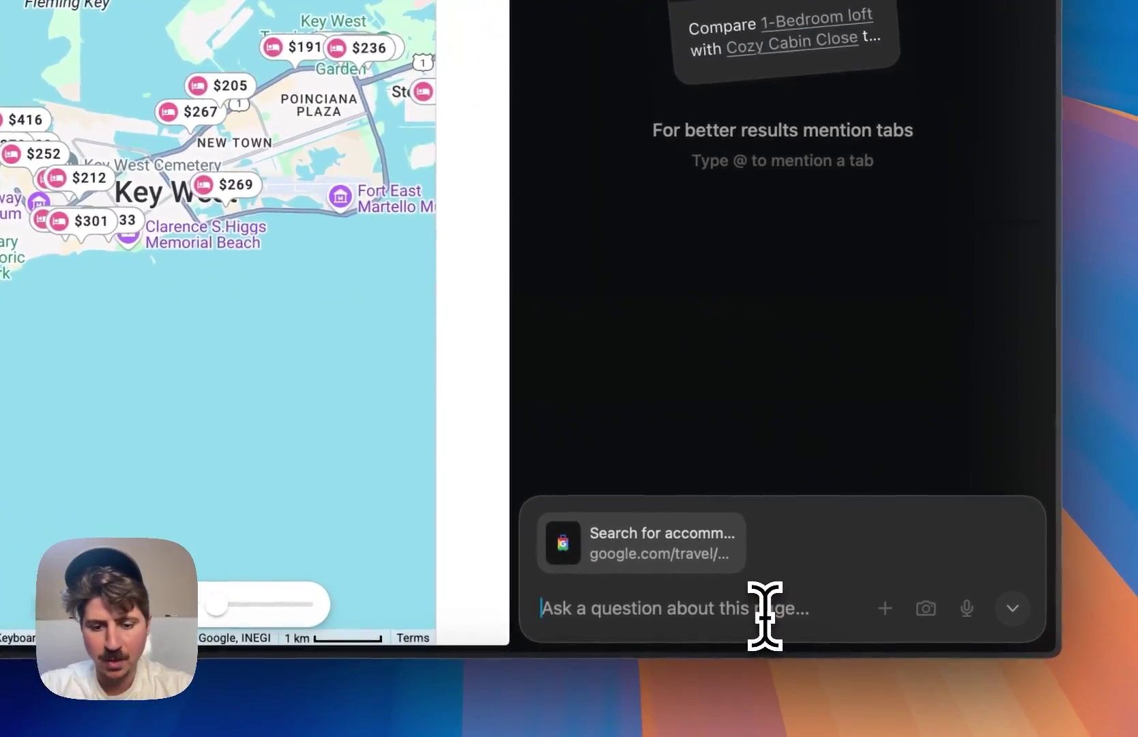
# - Ask Dia to 'Compare these options and give me a breakdown of the hotels' for the Key West results
pyautogui.click(763, 614)
pyautogui.write('Comp')
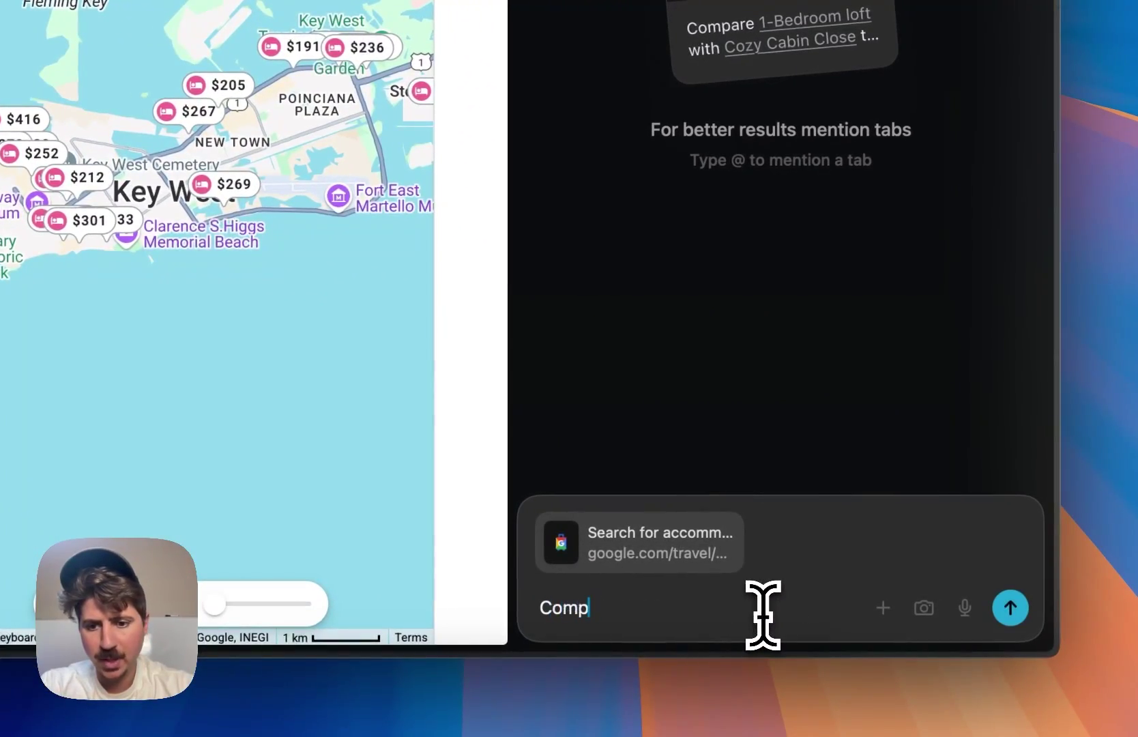
pyautogui.write('are these options and let me know')
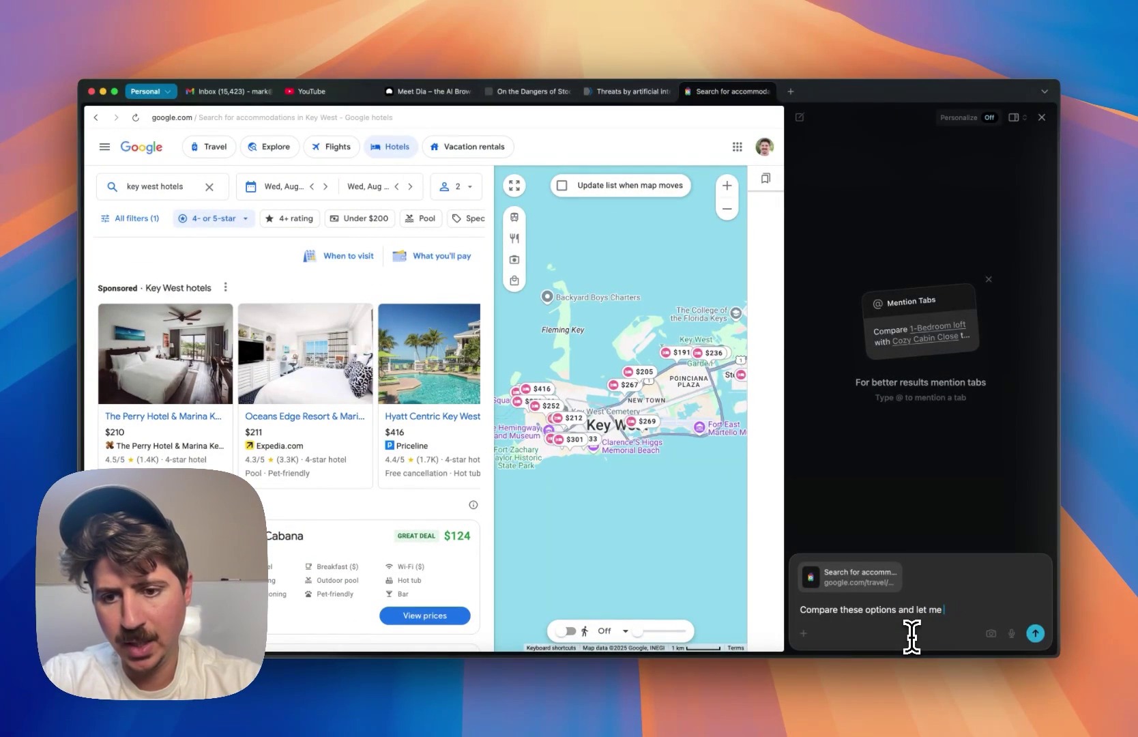
pyautogui.press('BackSpace')
pyautogui.press('BackSpace')
pyautogui.press('BackSpace')
pyautogui.press('BackSpace')
pyautogui.press('BackSpace')
pyautogui.write('give m')
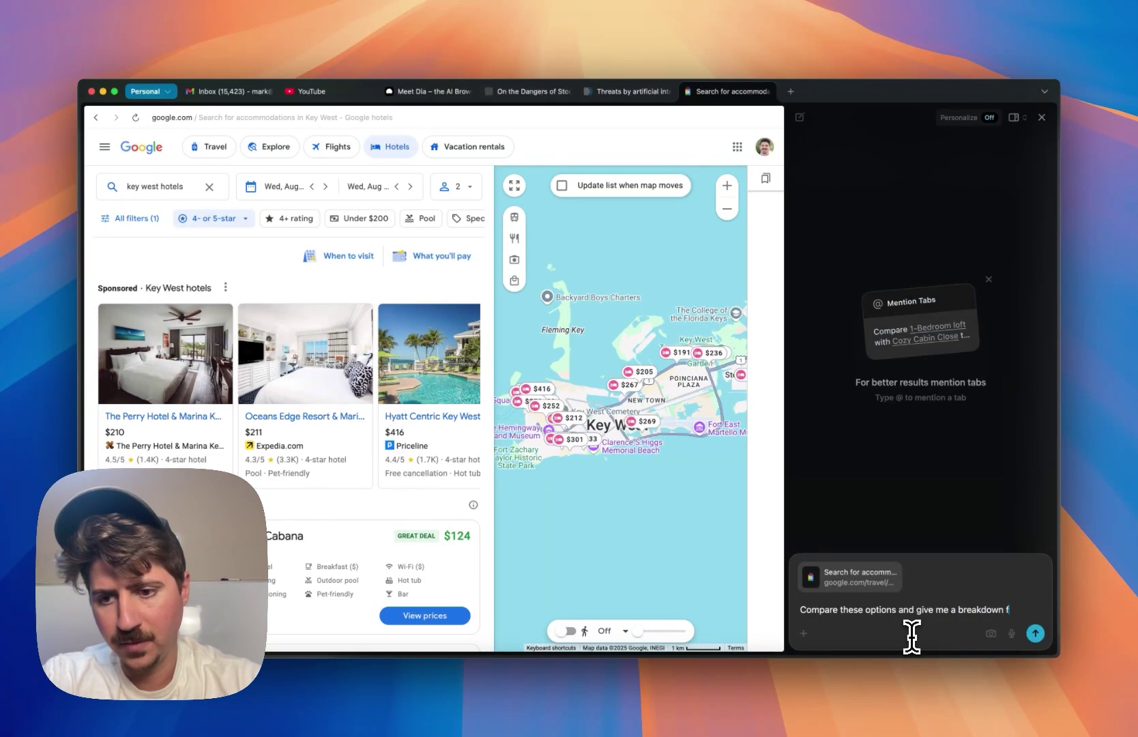
pyautogui.write(' hotels')
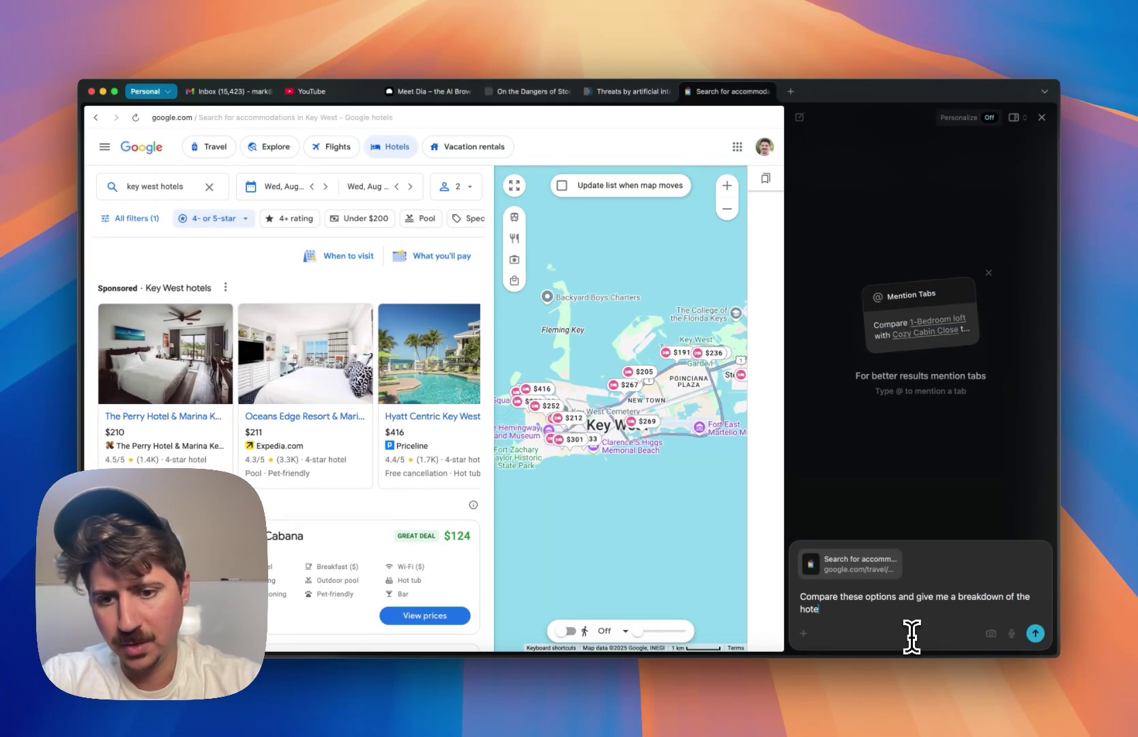
pyautogui.press('Return')
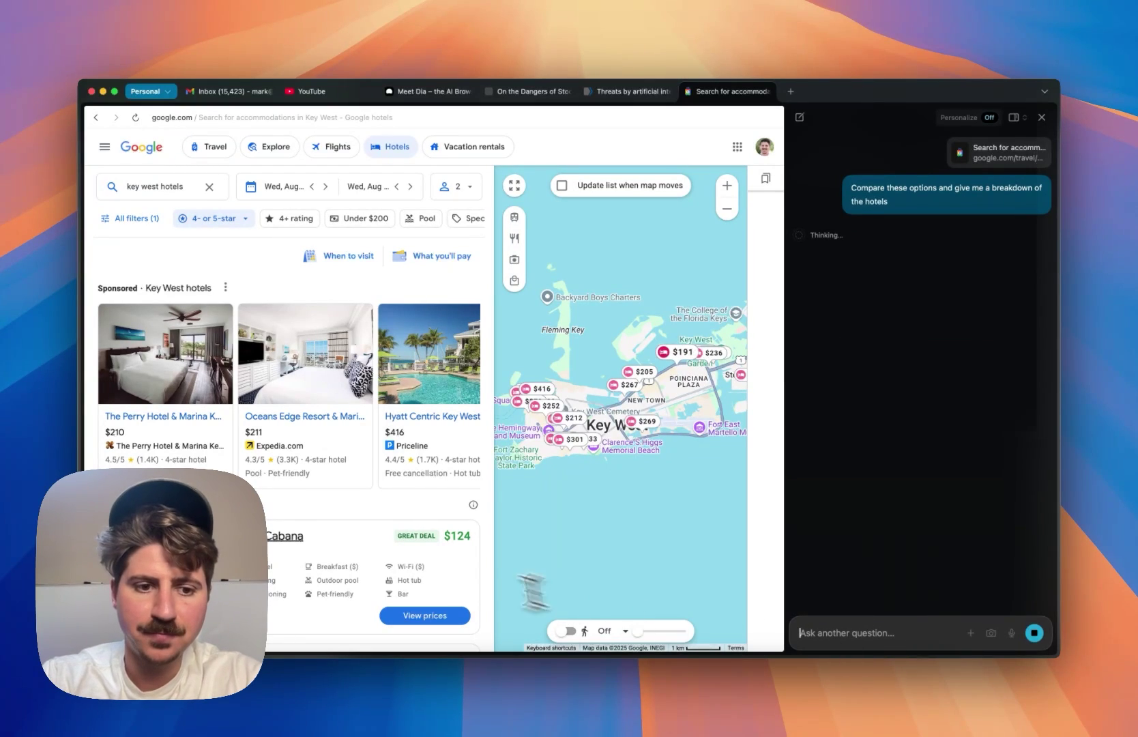
pyautogui.scroll(-10, 348, 432)
pyautogui.scroll(6, 345, 369)
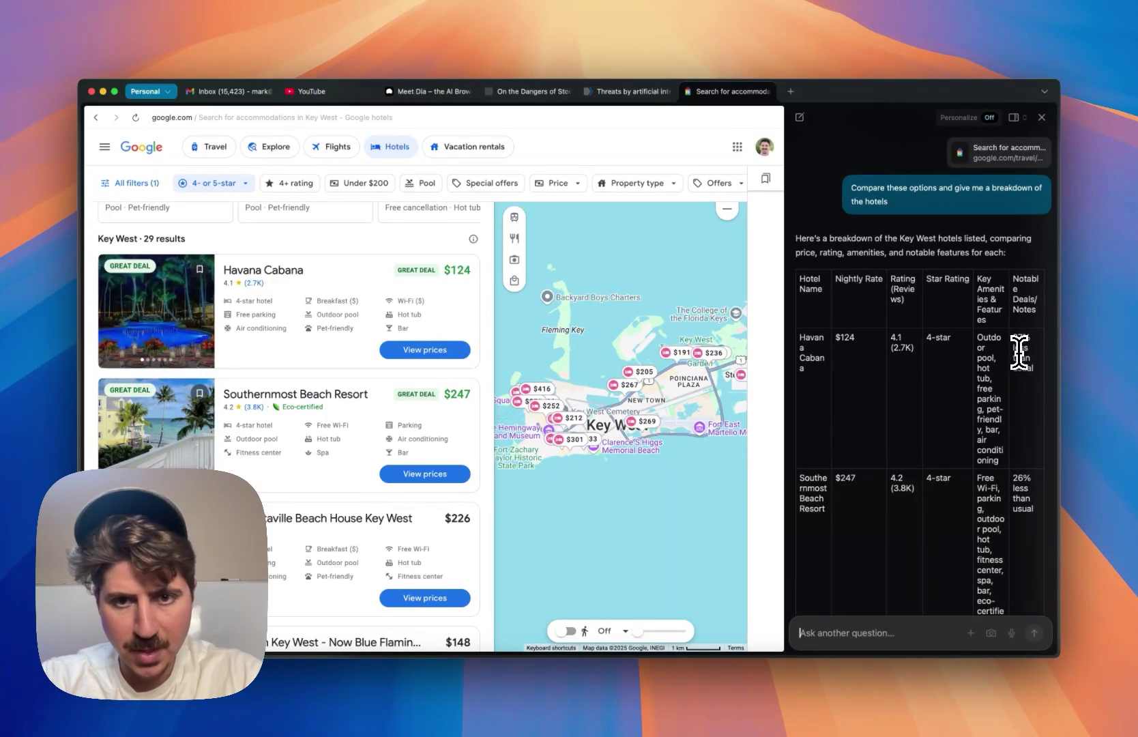
# - Widen the chat pane over the map and scroll the hotel table through to Parrot Key Hotel & Villas
pyautogui.moveTo(1022, 337); pyautogui.dragTo(1033, 359)
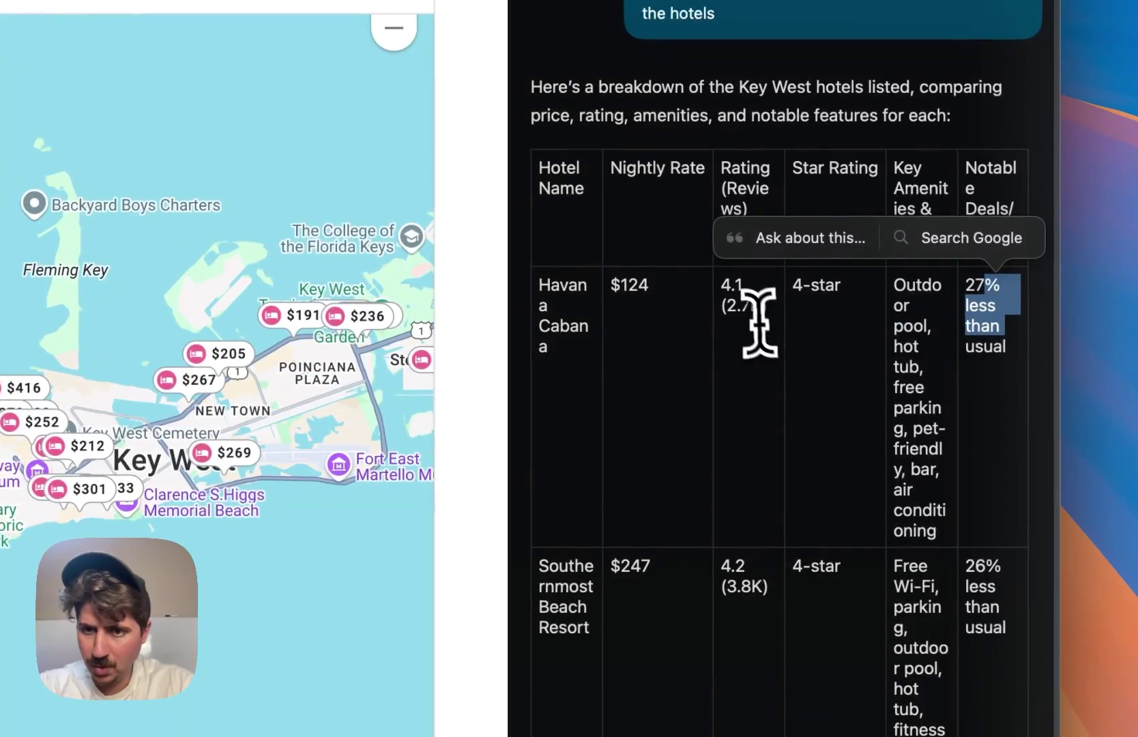
pyautogui.click(764, 320)
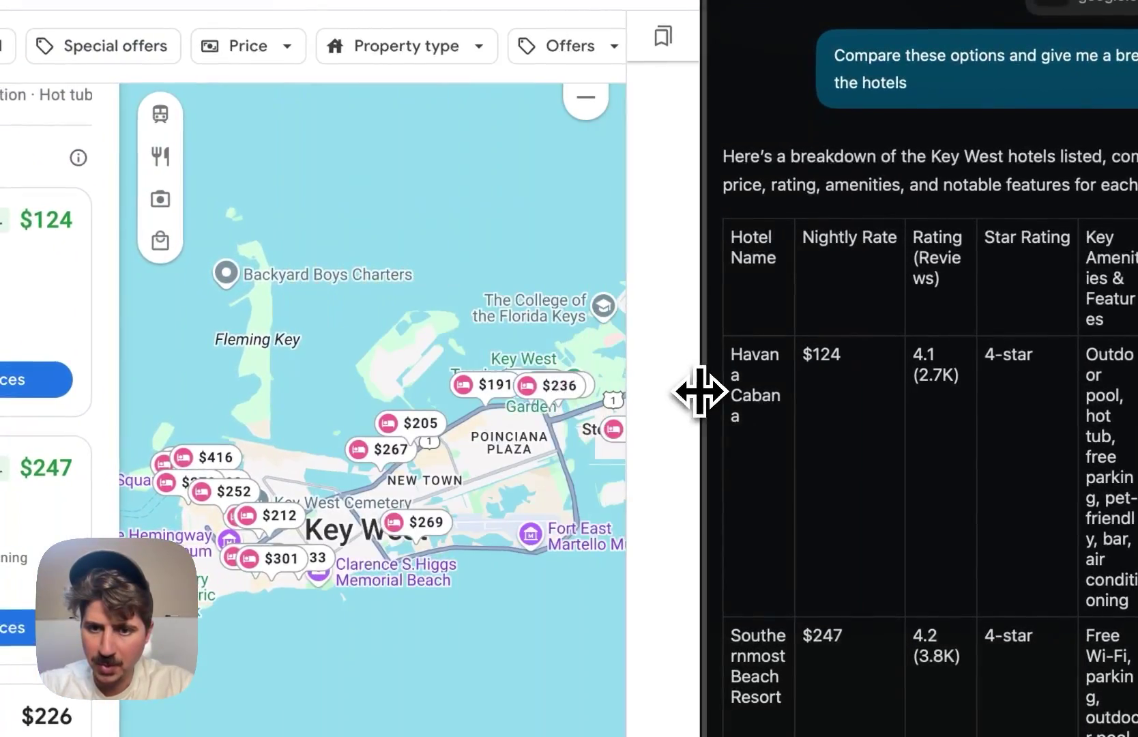
pyautogui.moveTo(699, 393); pyautogui.dragTo(330, 401)
pyautogui.scroll(-2, 553, 344)
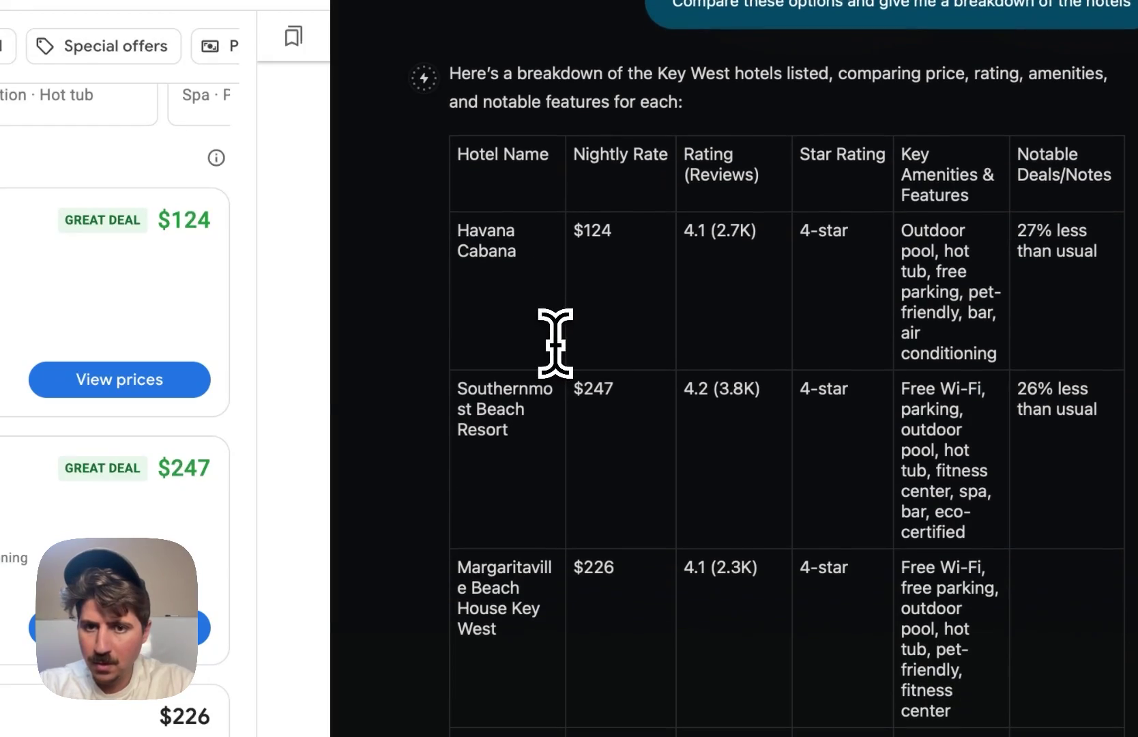
pyautogui.scroll(-3, 606, 283)
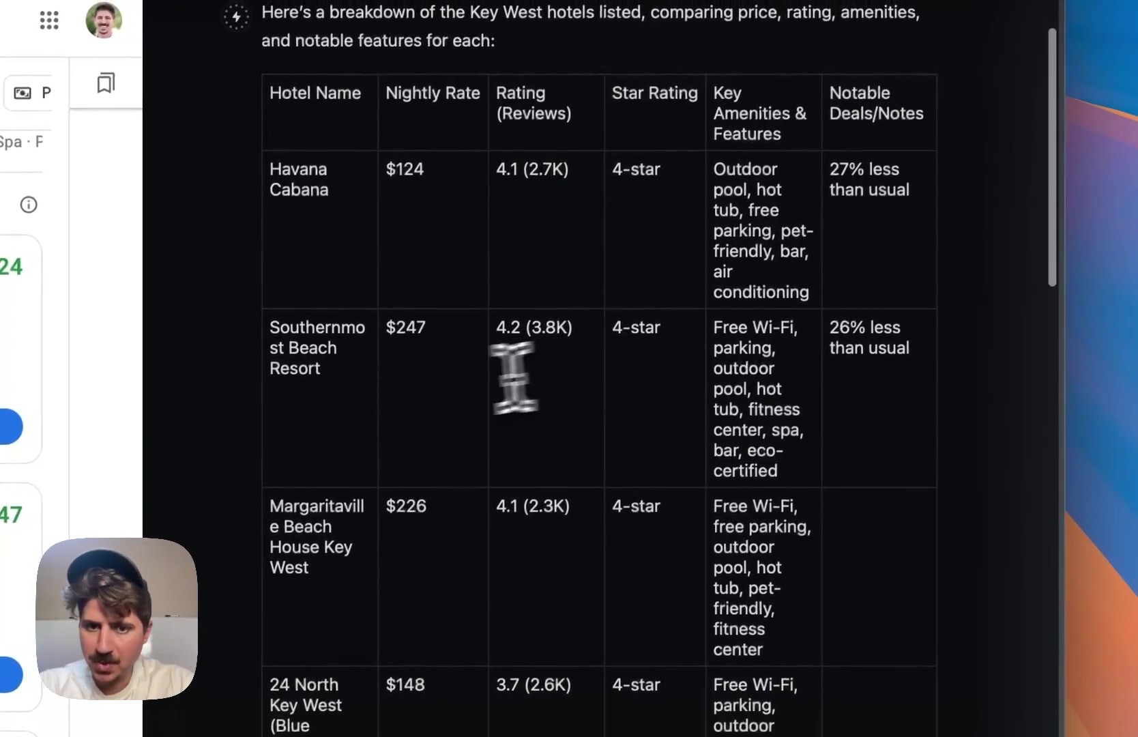
pyautogui.moveTo(513, 379); pyautogui.dragTo(325, 369)
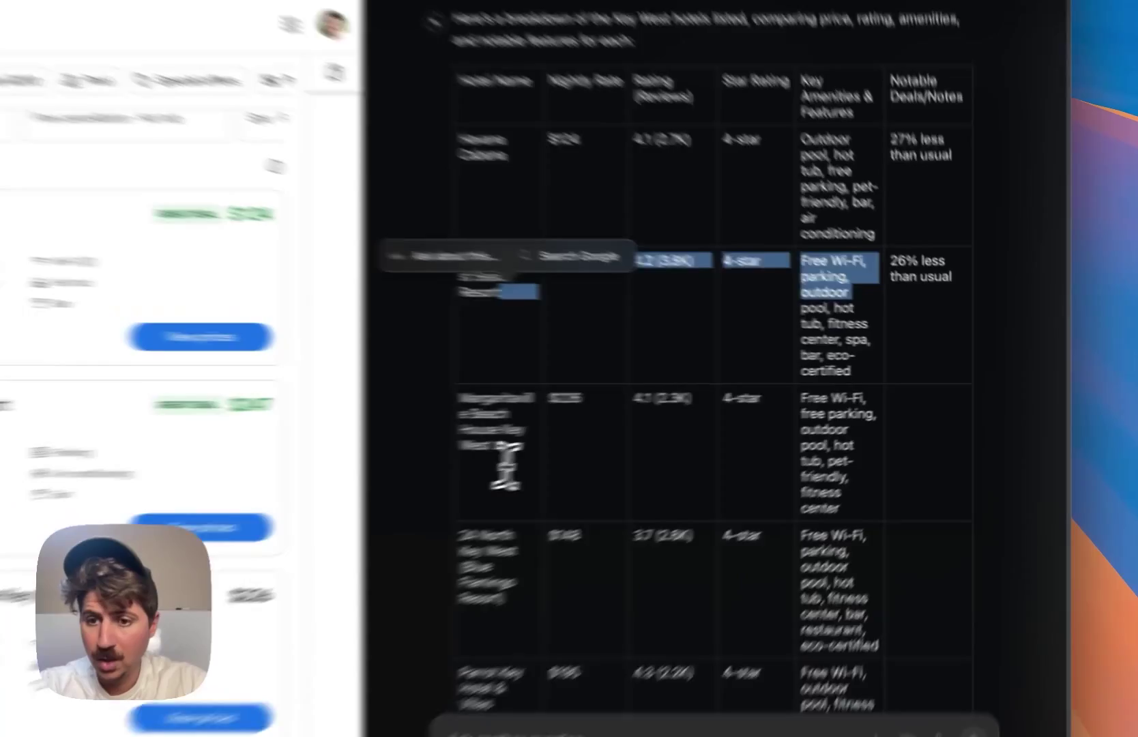
pyautogui.click(709, 420)
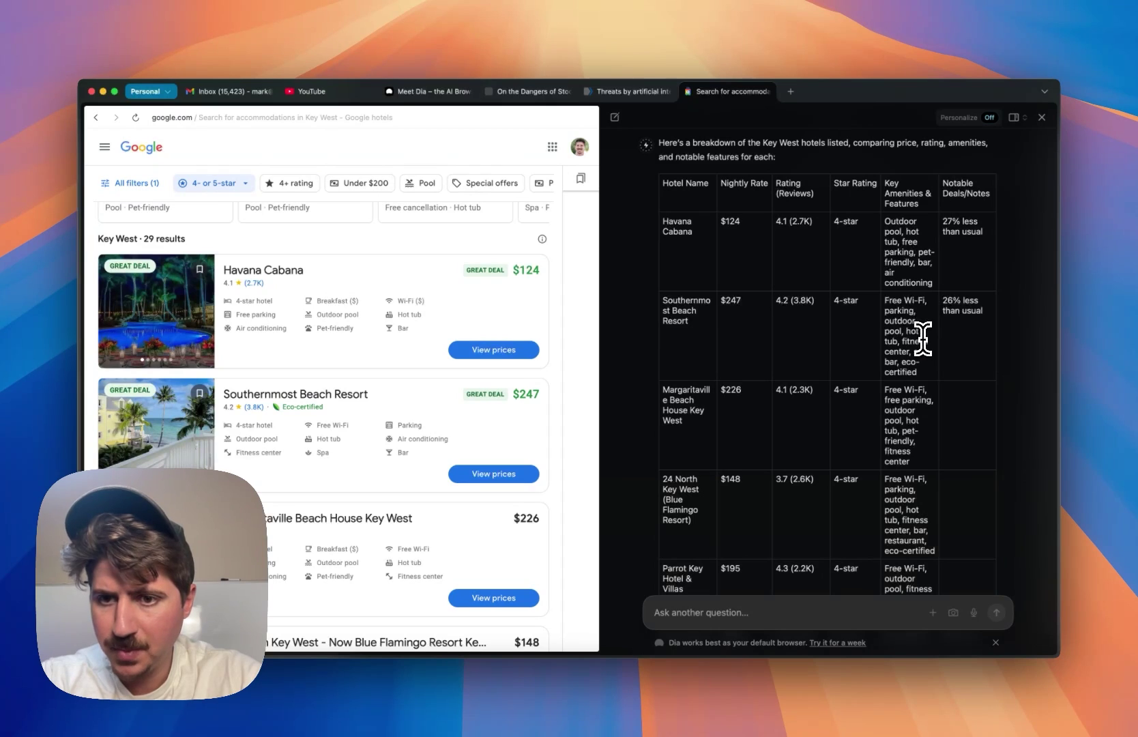
pyautogui.scroll(-10, 812, 342)
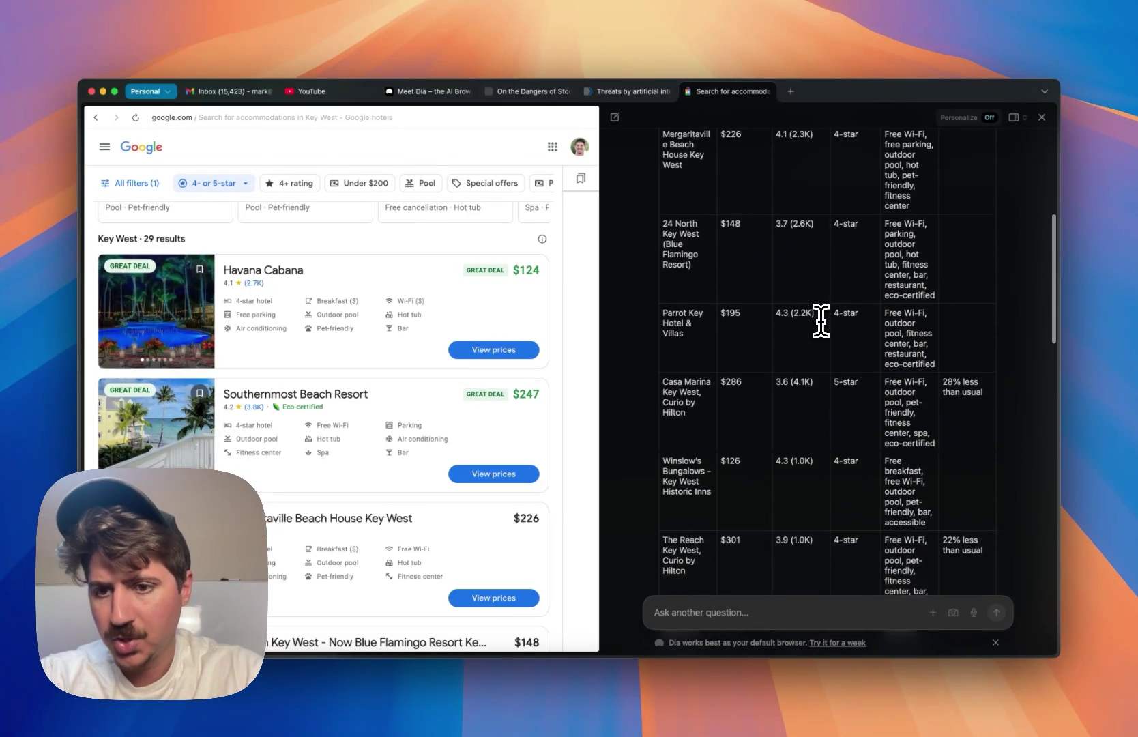
pyautogui.scroll(-10, 821, 321)
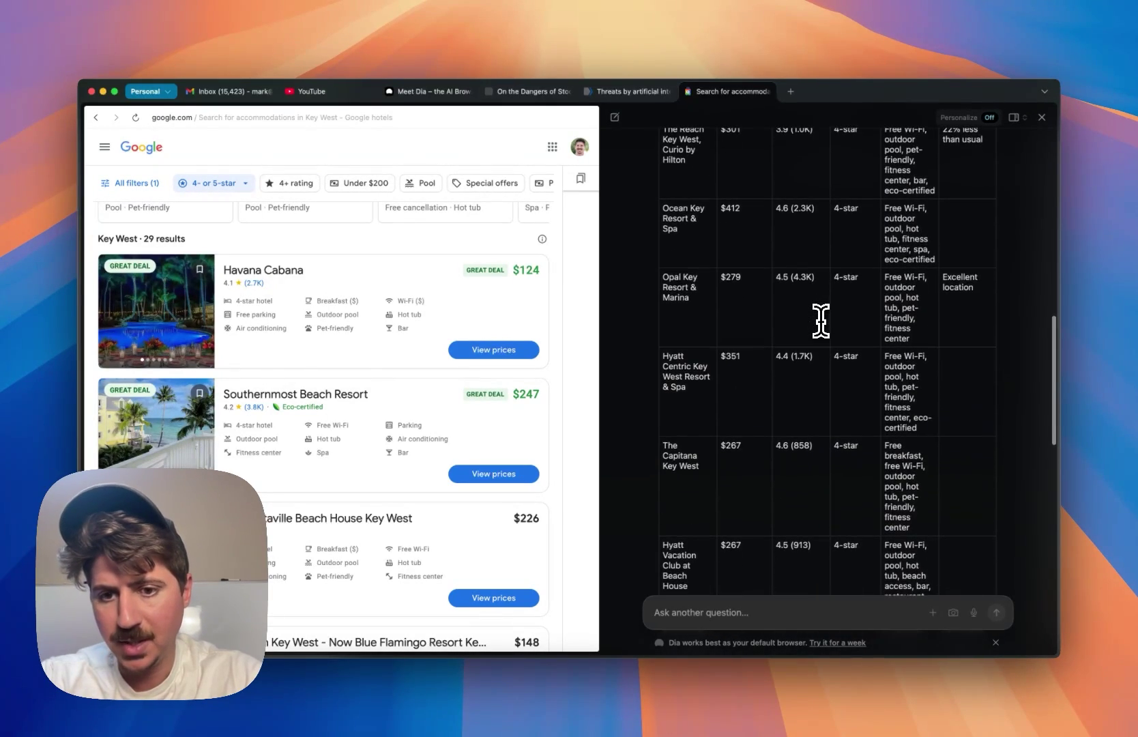
pyautogui.scroll(-3, 821, 320)
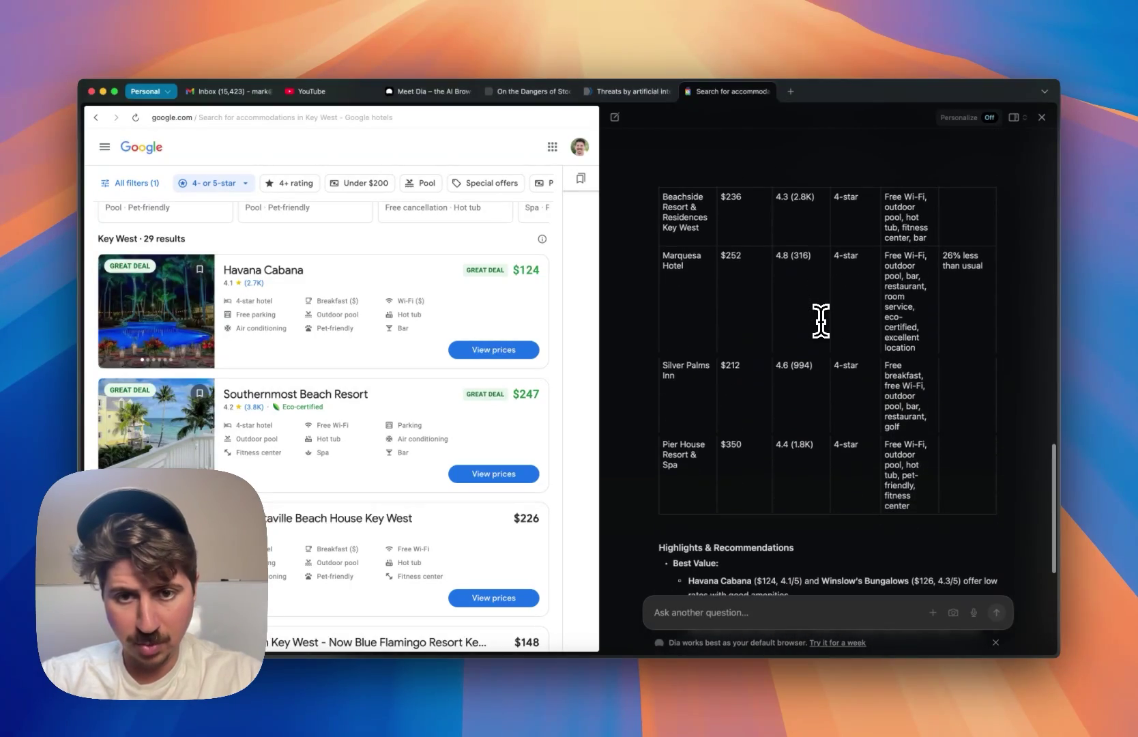
pyautogui.scroll(15, 819, 318)
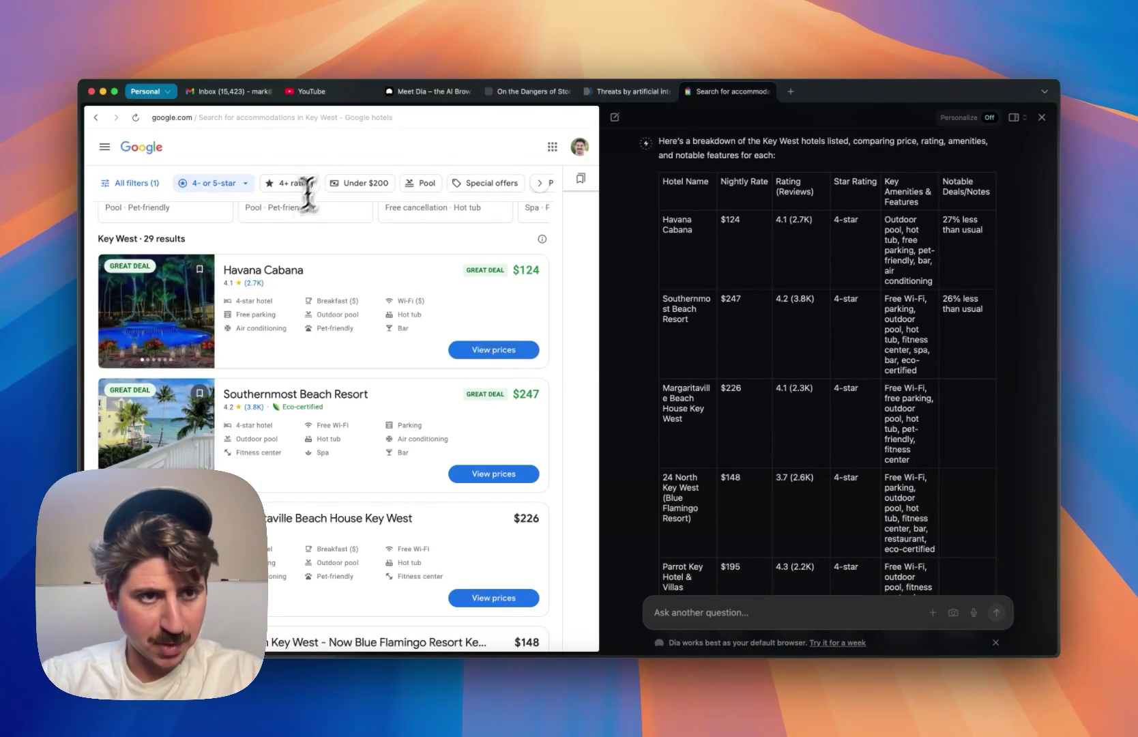
# - Search 'google flights' from the address bar and open Google Flights
pyautogui.click(171, 117)
pyautogui.write('googl')
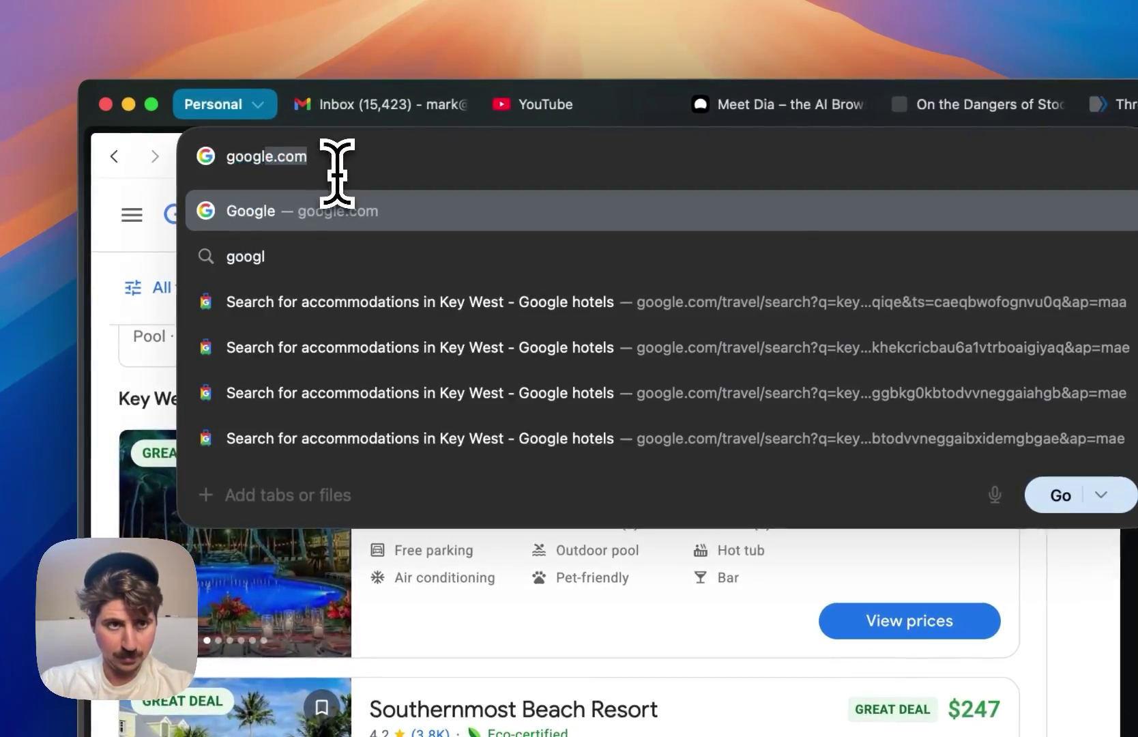
pyautogui.write('e flights')
pyautogui.press('Return')
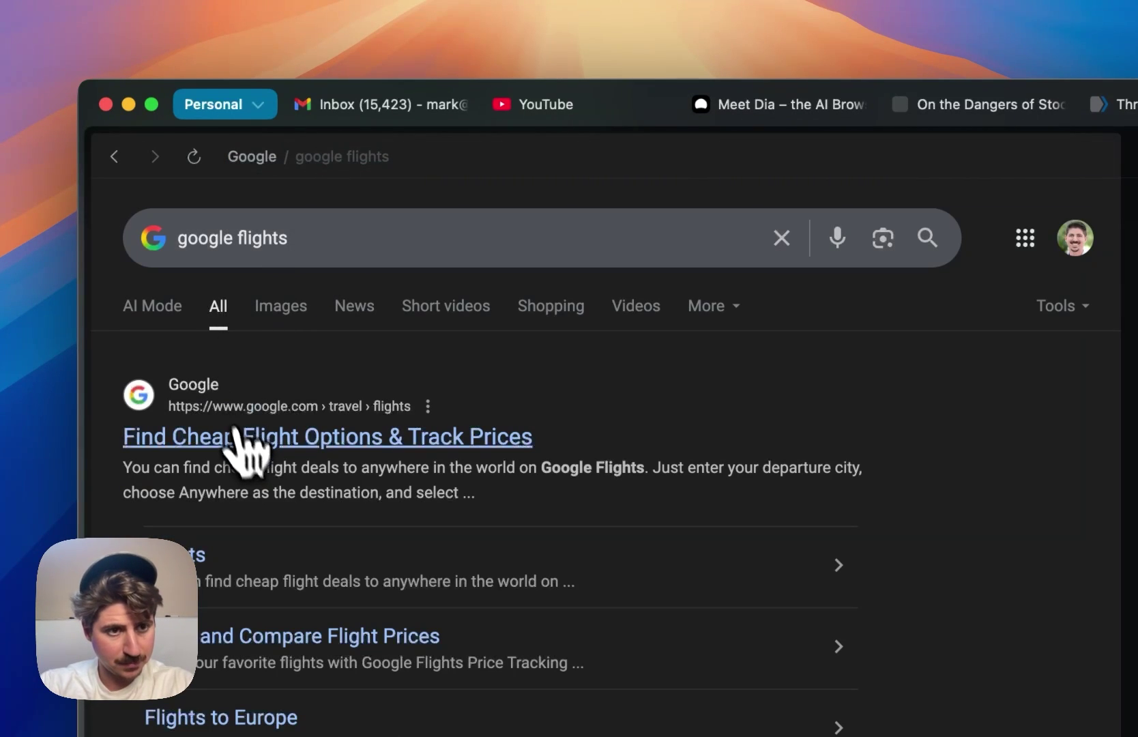
pyautogui.click(240, 436)
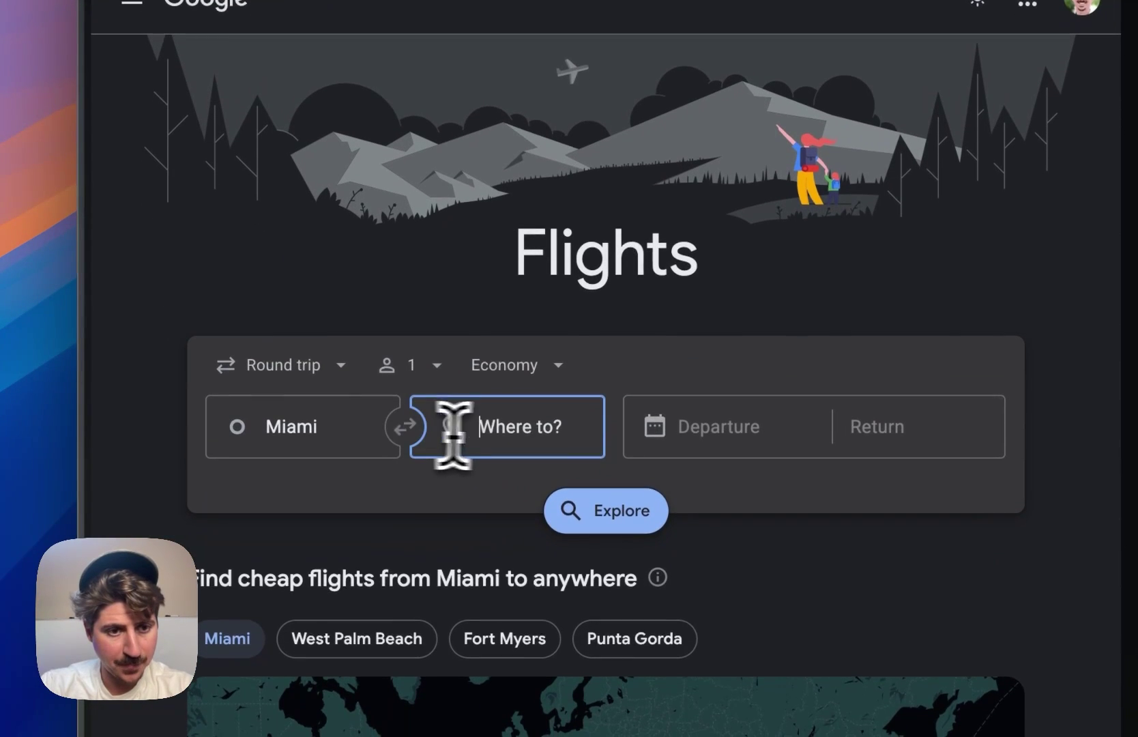
# - Search round-trip flights from Miami to Juneau, Alaska for Aug 13–20
pyautogui.click(509, 436)
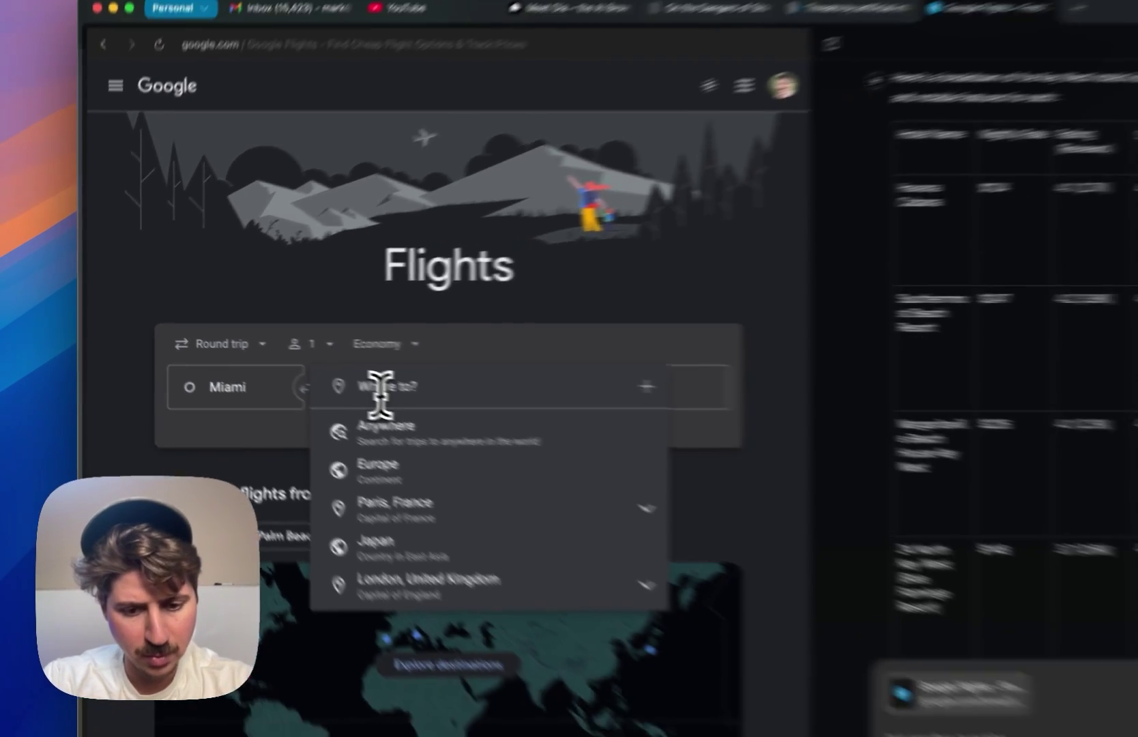
pyautogui.write('jun')
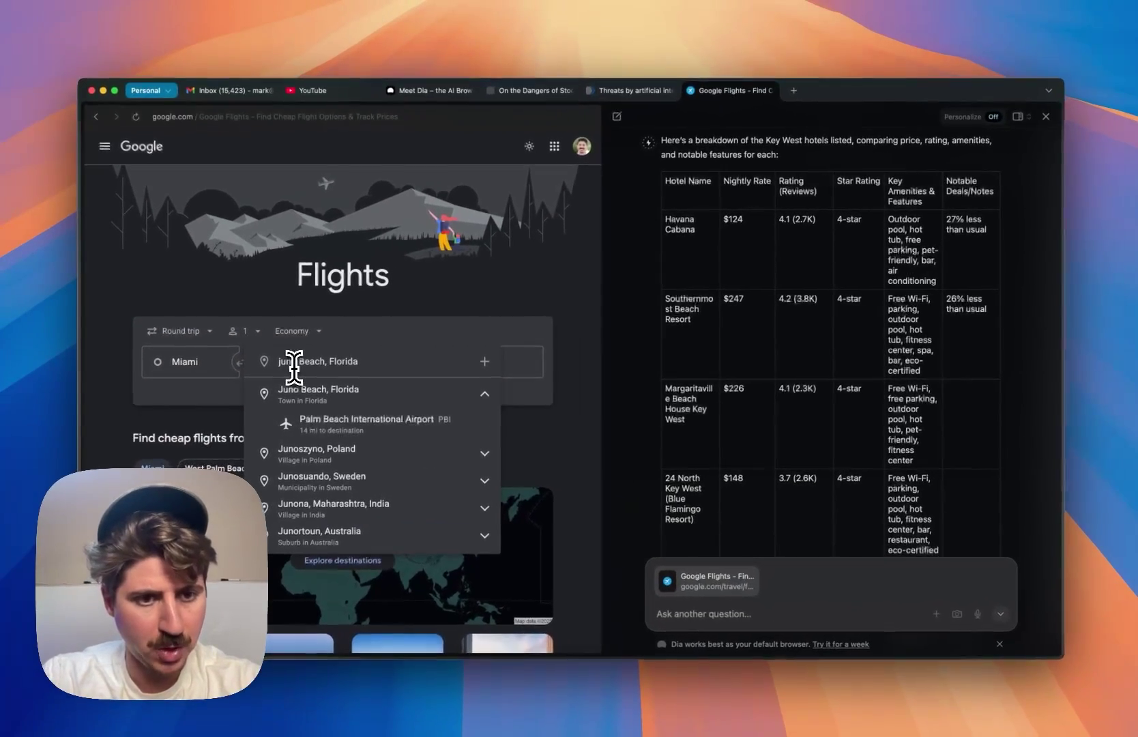
pyautogui.write('eal')
pyautogui.press('BackSpace')
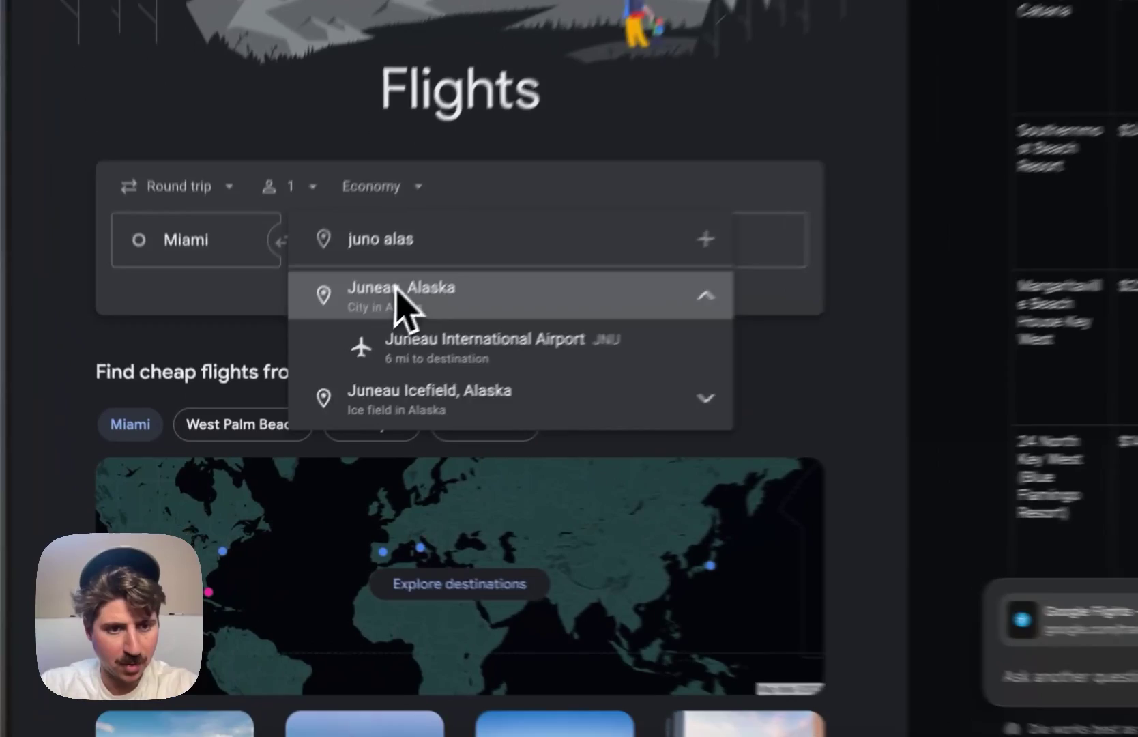
pyautogui.click(304, 393)
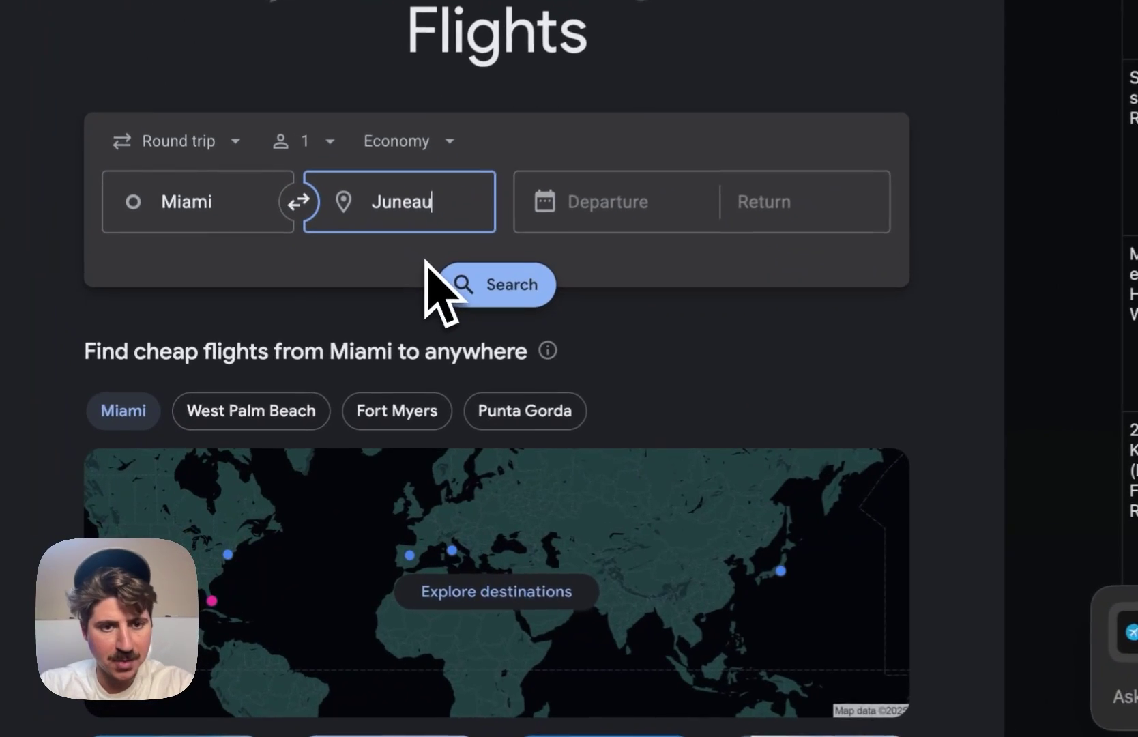
pyautogui.click(405, 351)
pyautogui.click(689, 490)
pyautogui.click(692, 546)
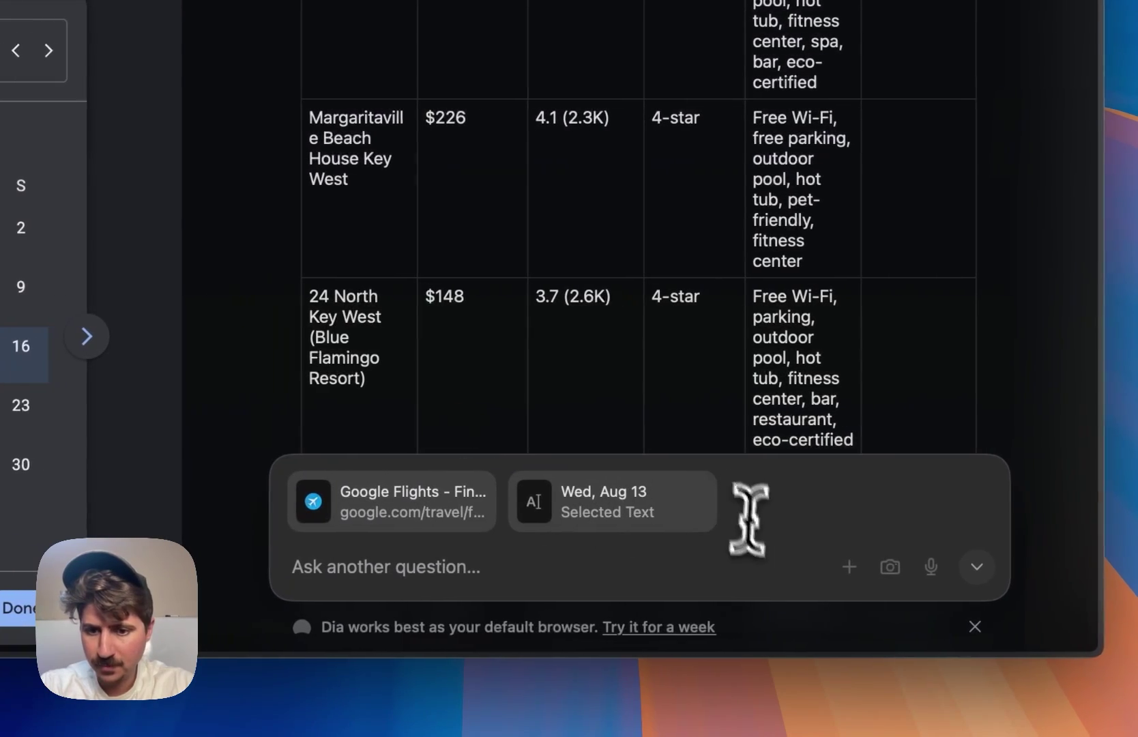
pyautogui.click(1137, 582)
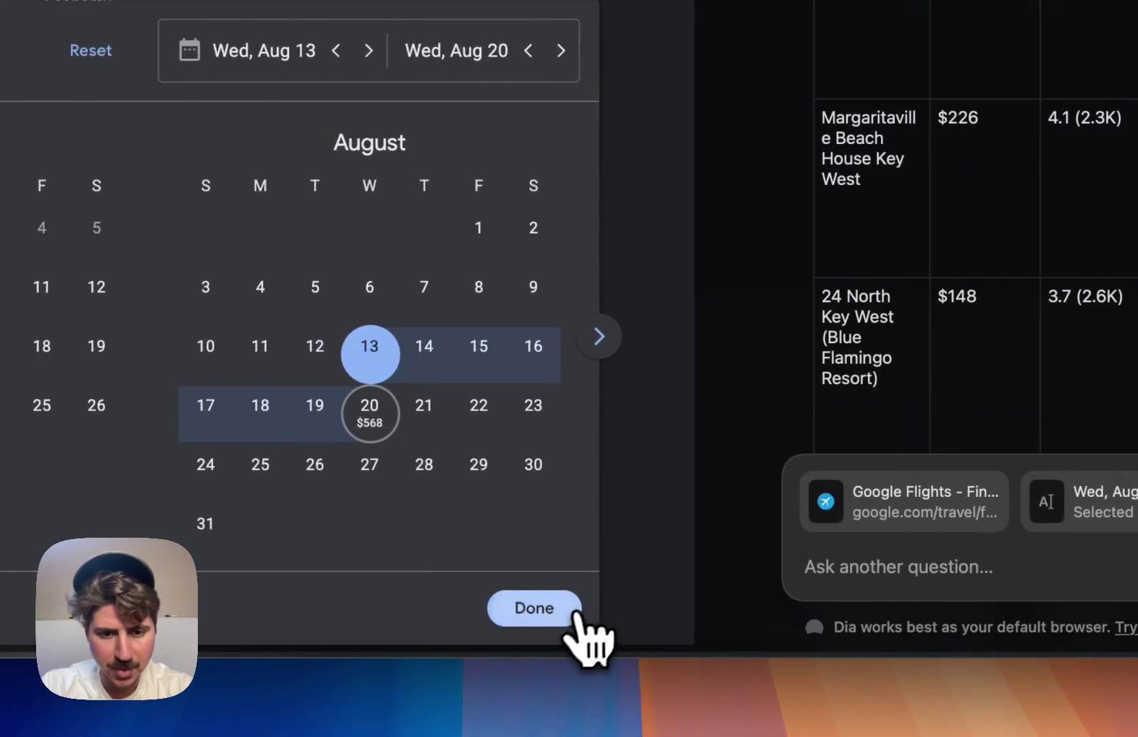
pyautogui.click(572, 617)
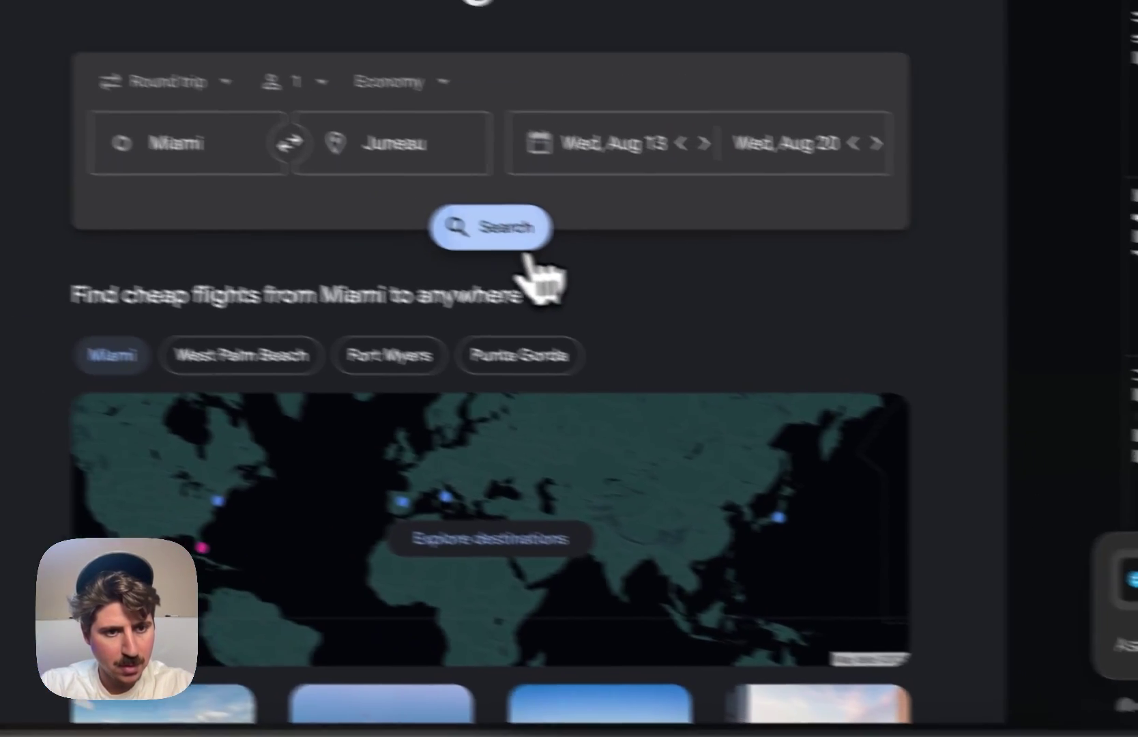
pyautogui.click(182, 147)
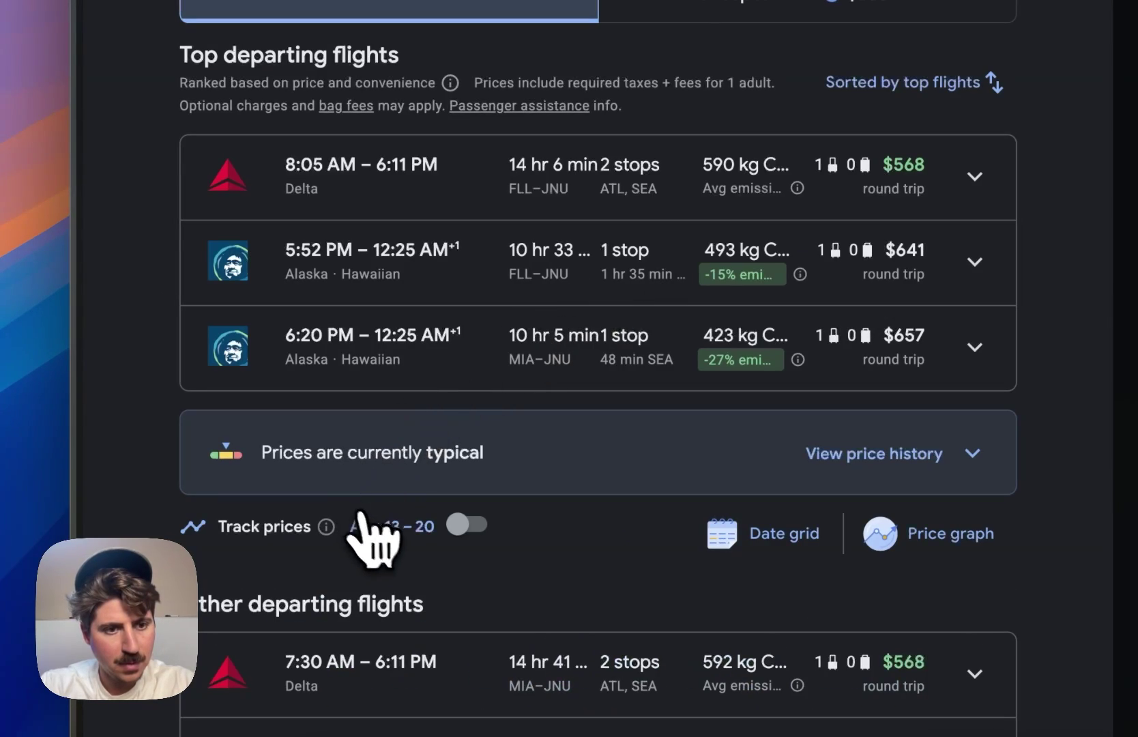
# - Ask Dia to break down the flight results and name the best flight for the money
pyautogui.scroll(-5, 528, 242)
pyautogui.scroll(1, 531, 242)
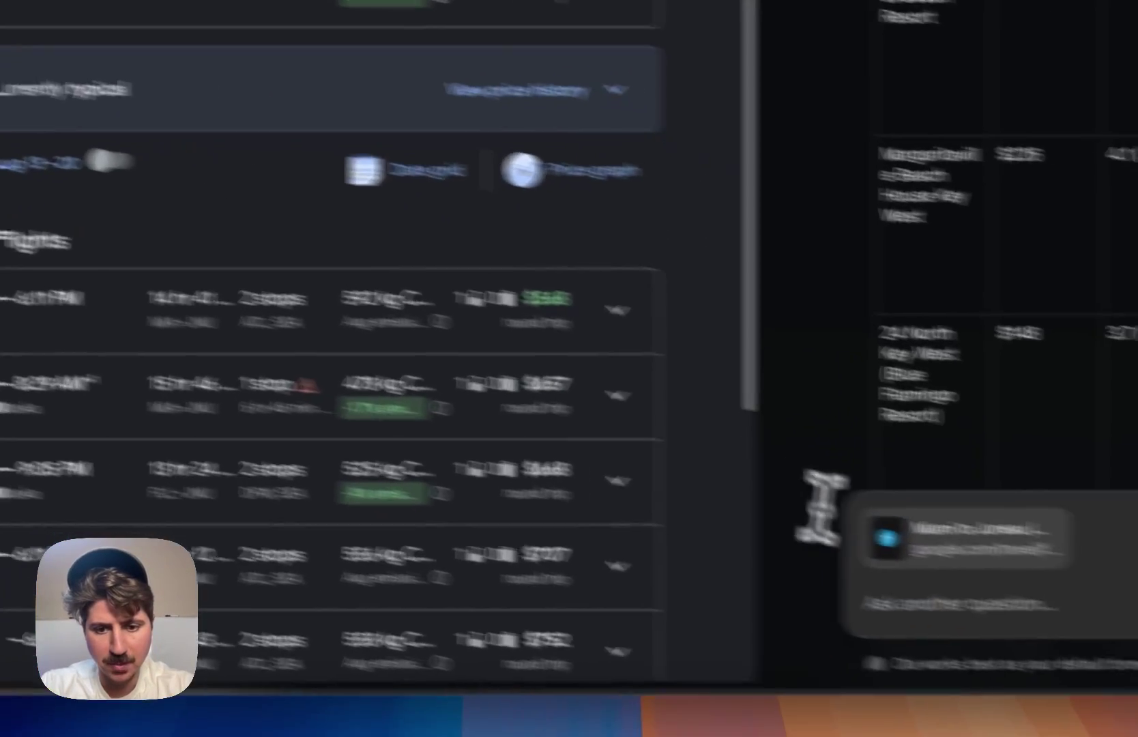
pyautogui.click(963, 598)
pyautogui.write('Pleas ebre')
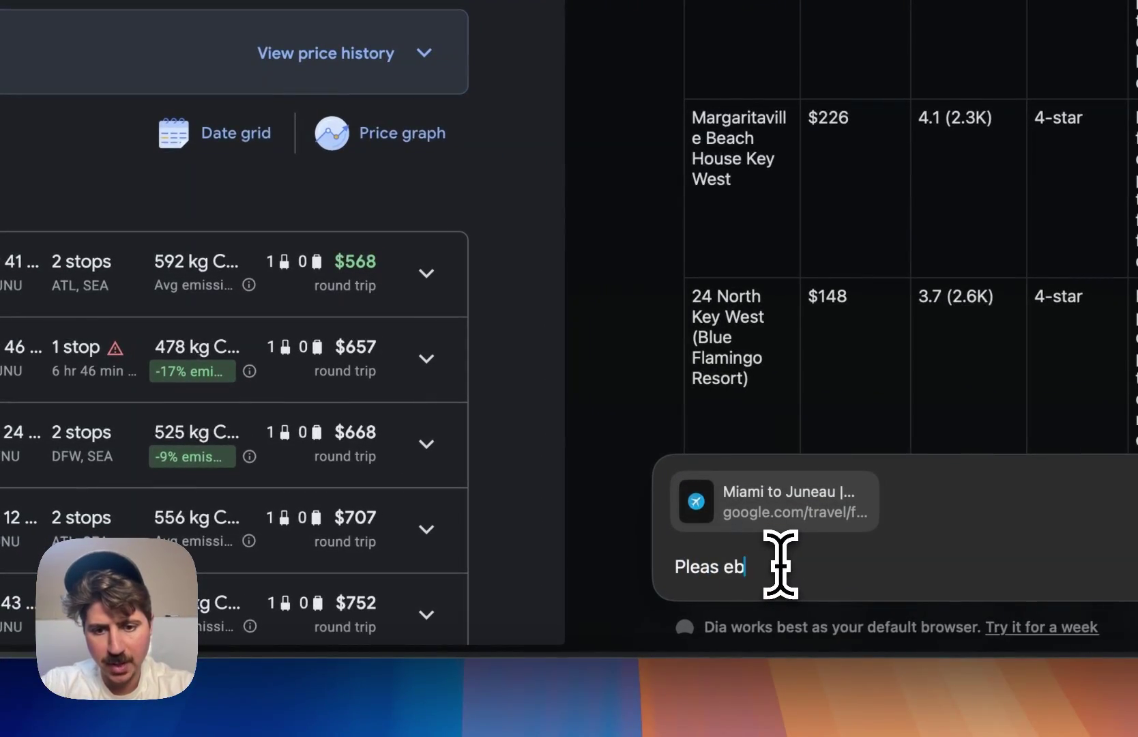
pyautogui.write(' break down these reul')
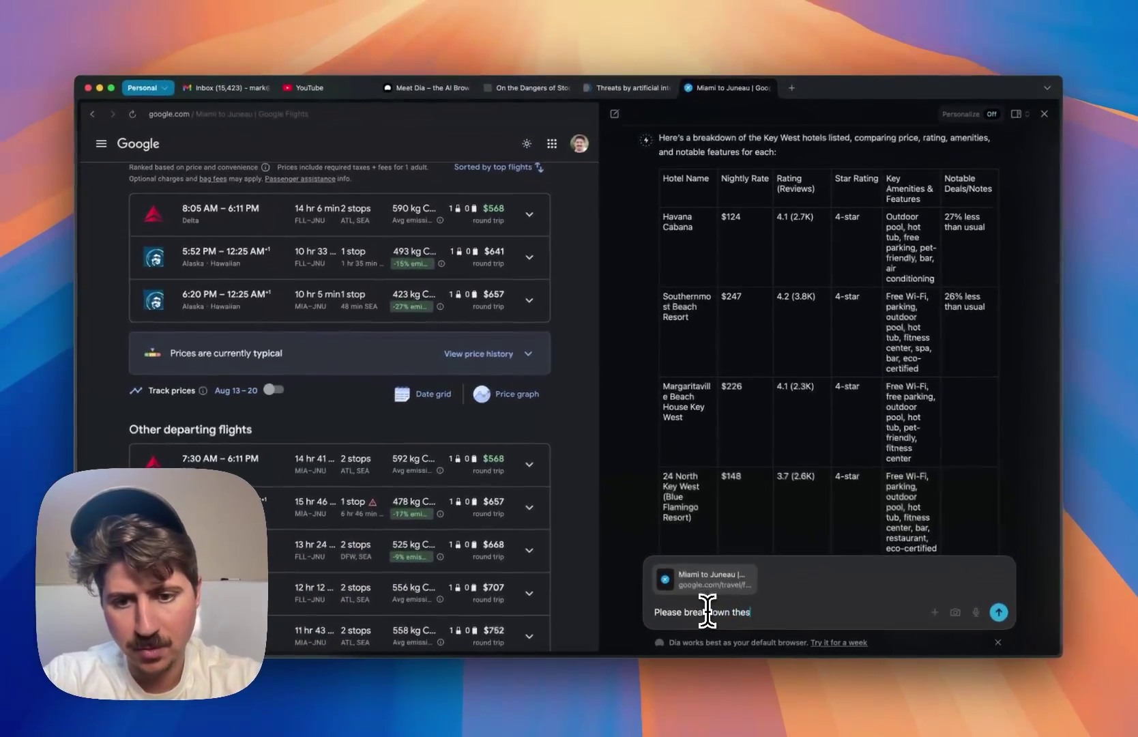
pyautogui.press('BackSpace')
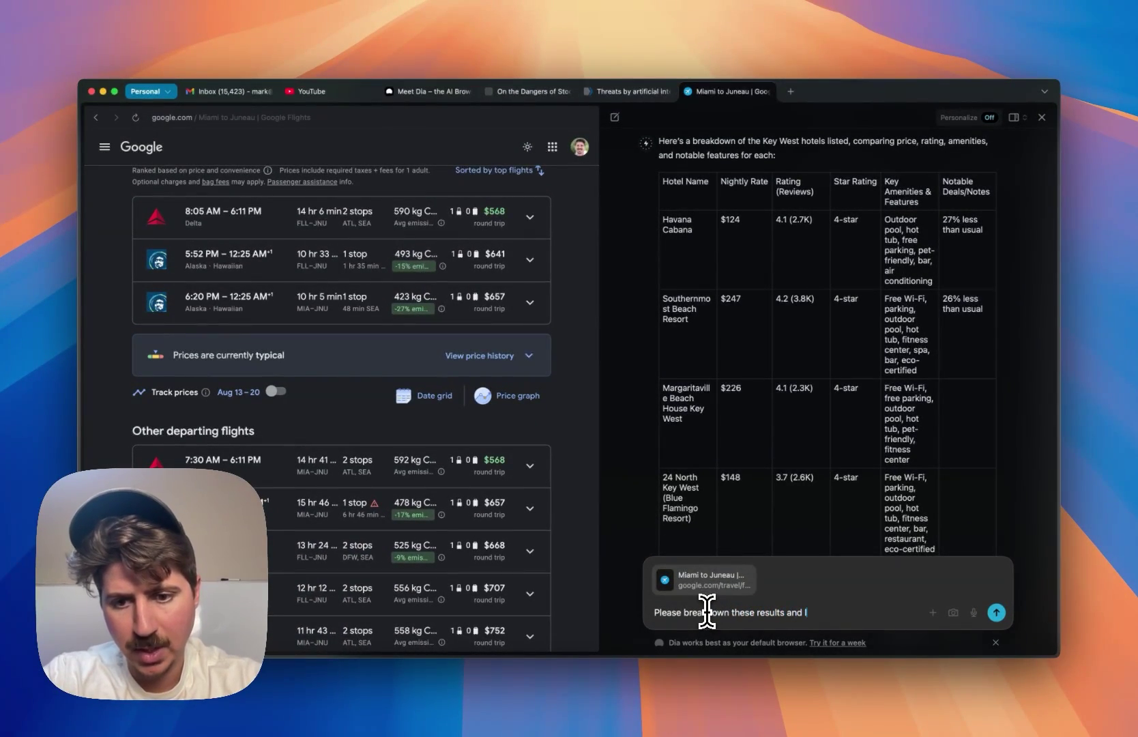
pyautogui.write('lts and let me know which is the be')
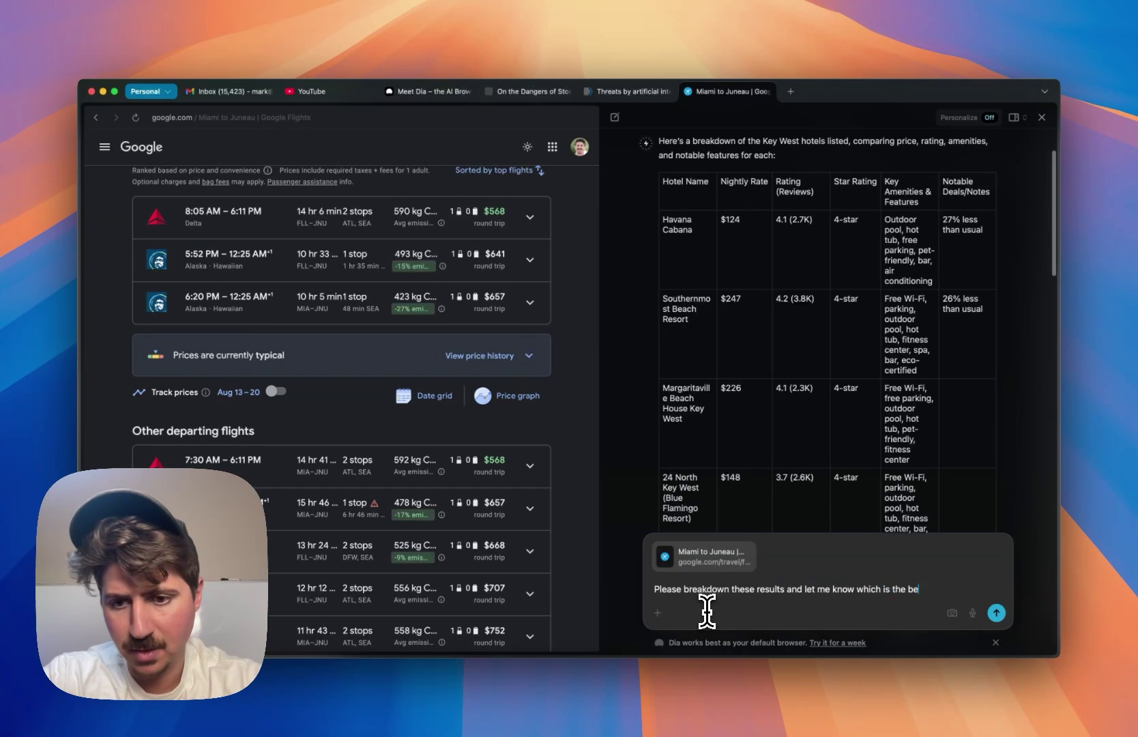
pyautogui.write('st flight for the money')
pyautogui.press('Return')
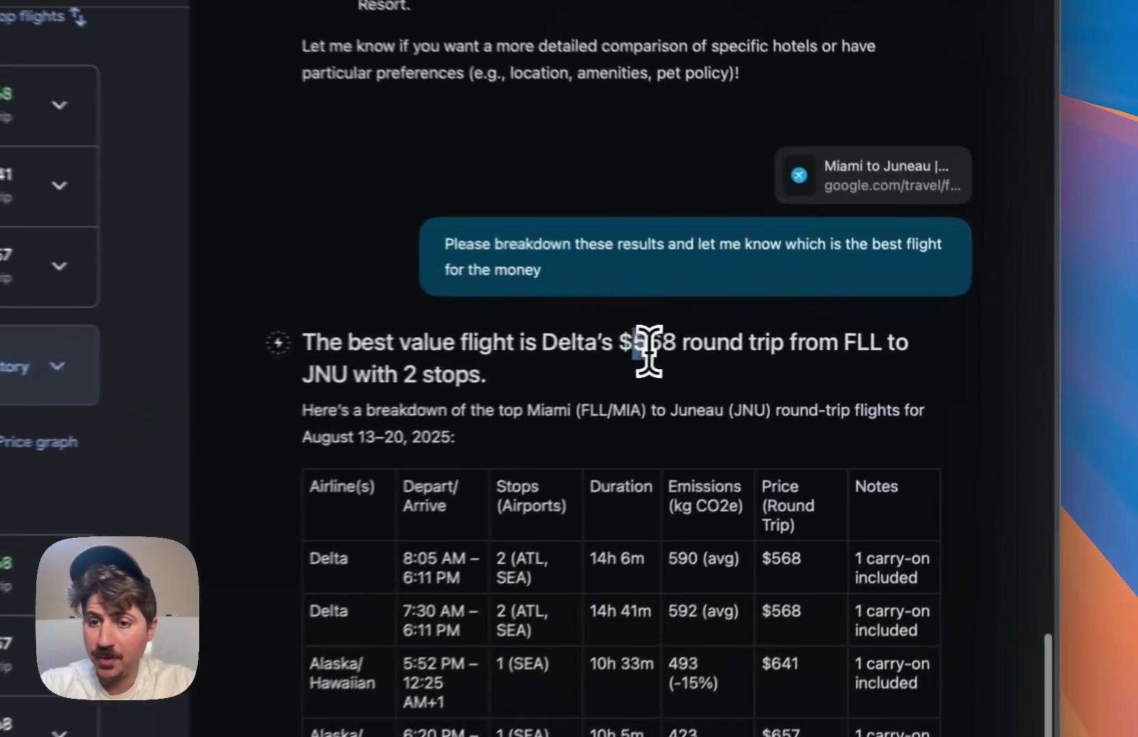
# - Read the answer, highlighting the $568 Delta price and the Lowest Emissions option
pyautogui.doubleClick(850, 343)
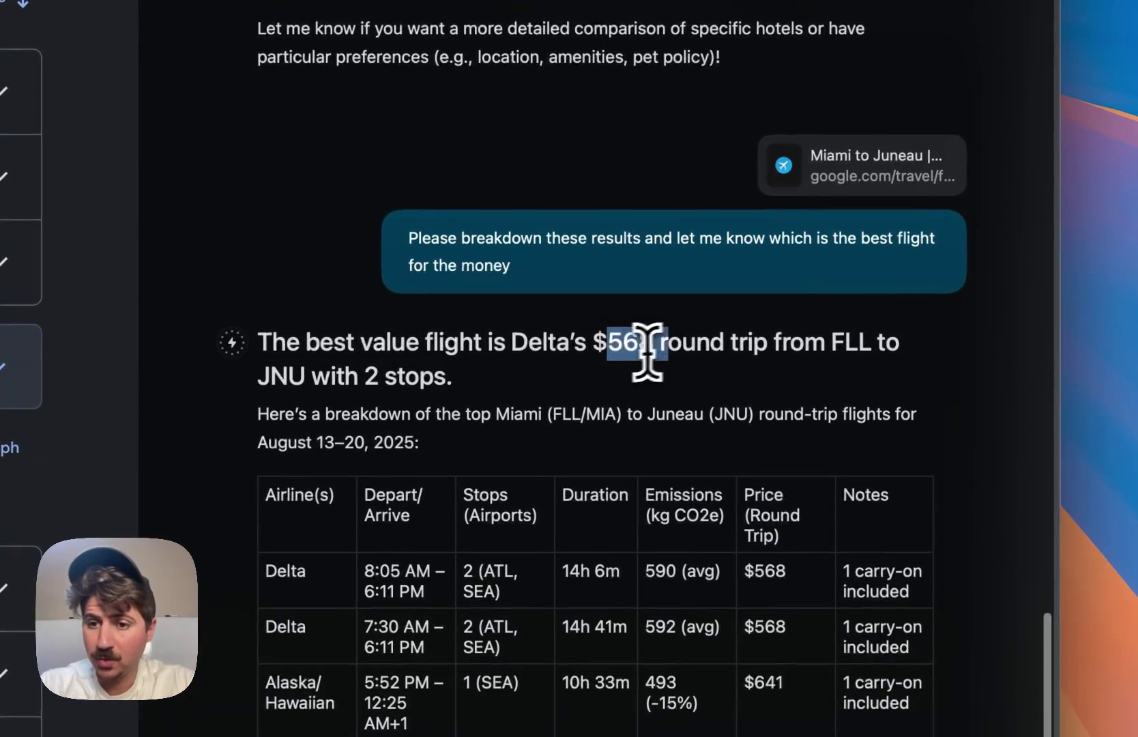
pyautogui.click(638, 355)
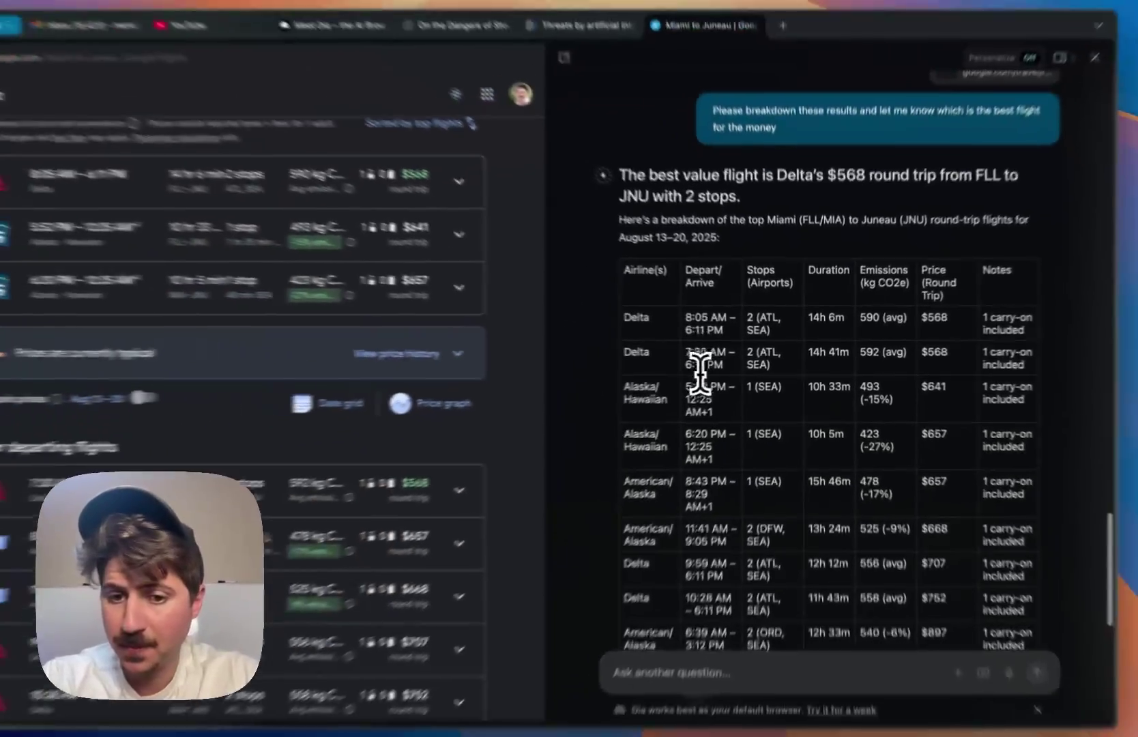
pyautogui.scroll(-5, 699, 372)
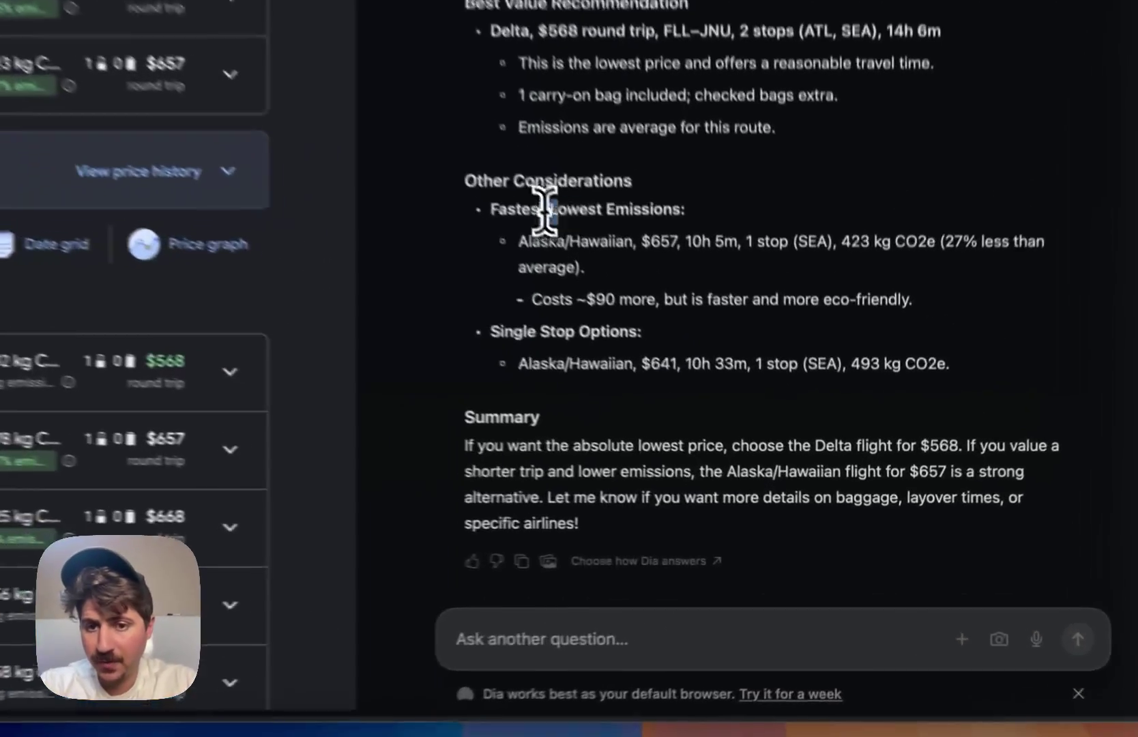
pyautogui.moveTo(703, 376); pyautogui.dragTo(747, 379)
pyautogui.click(726, 387)
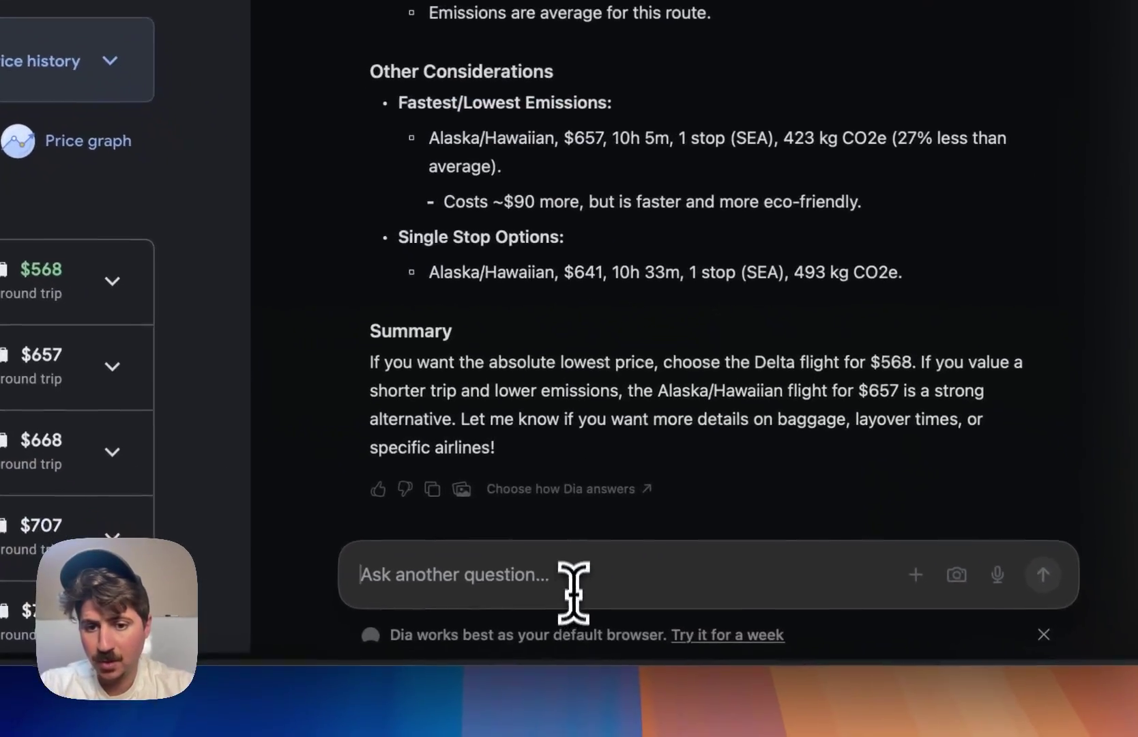
# - Ask Dia for the fastest flight that's also the best price
pyautogui.click(633, 644)
pyautogui.write('G')
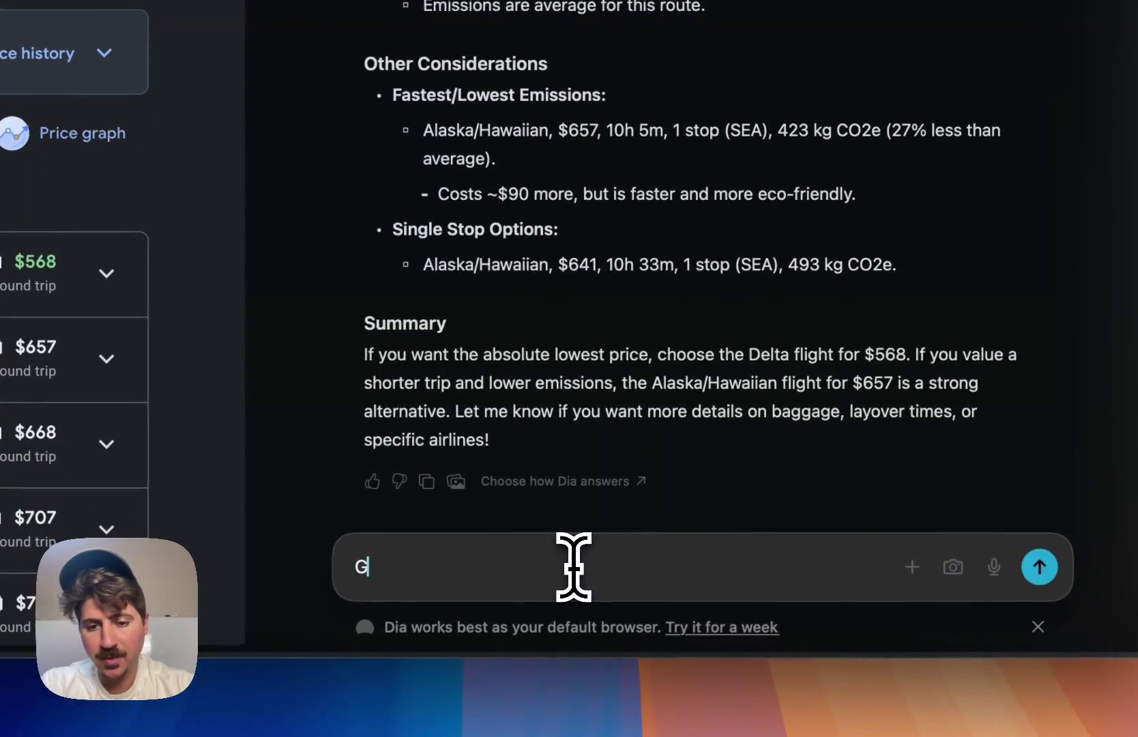
pyautogui.write('ive me the fastes')
pyautogui.press('BackSpace')
pyautogui.write('test')
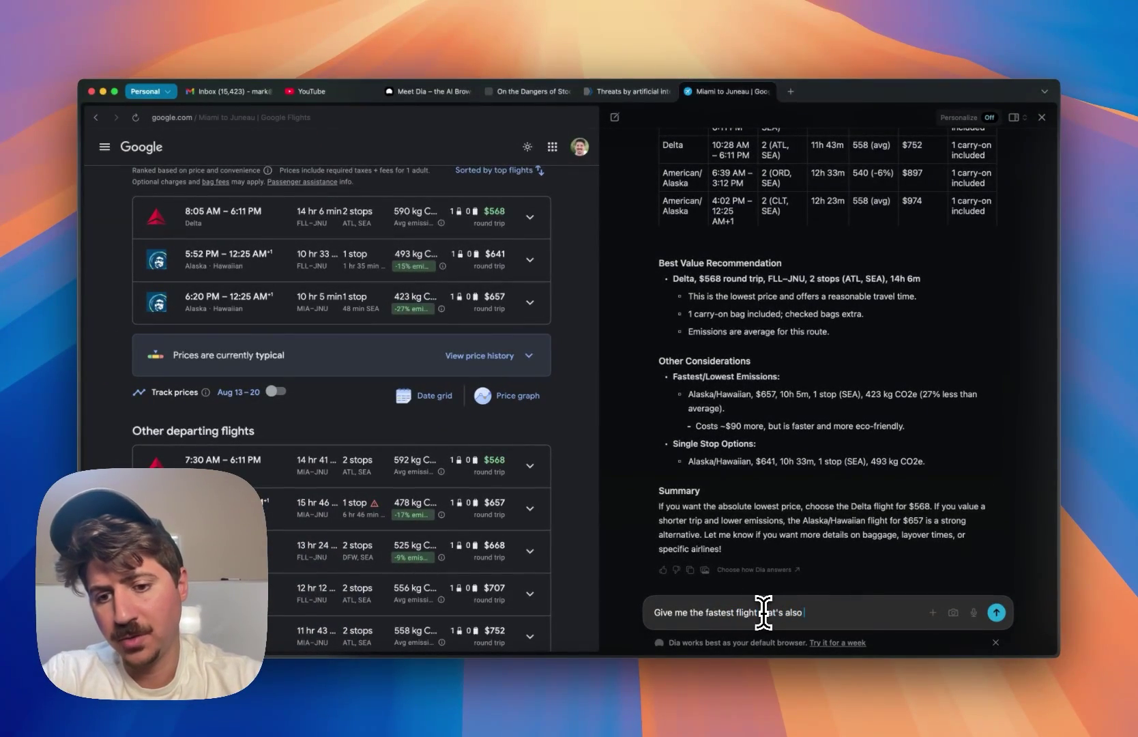
pyautogui.write("flight that's also the best price")
pyautogui.press('Return')
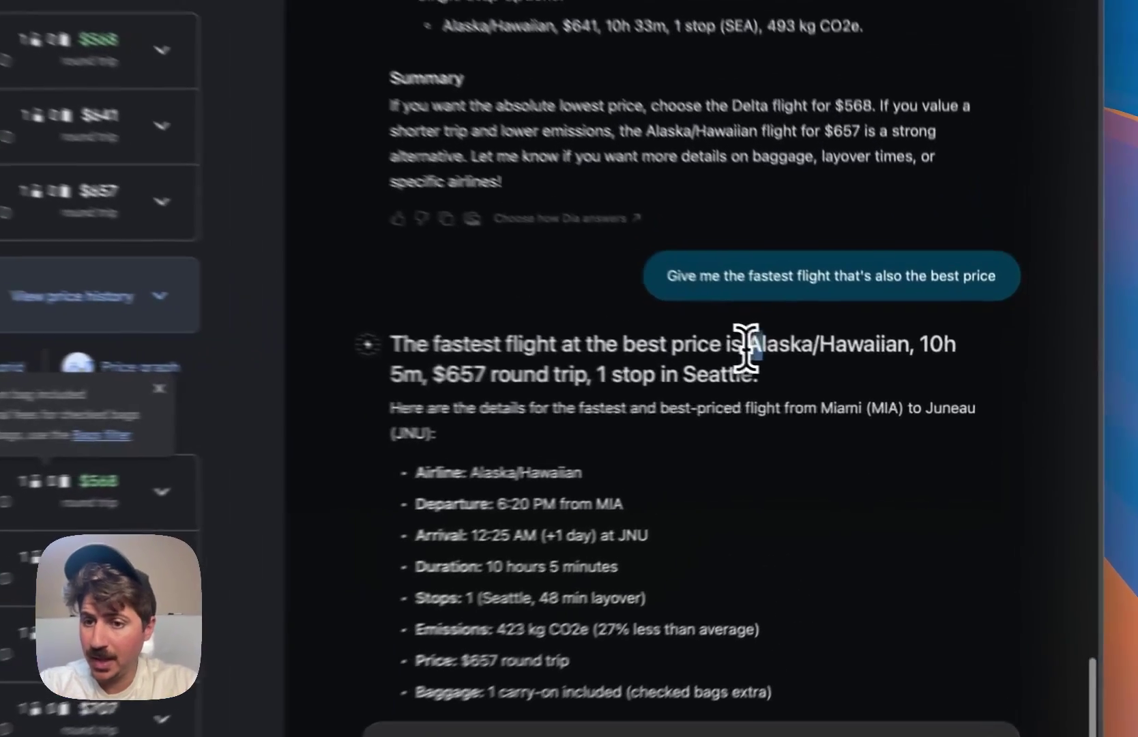
# - Highlight the Alaska/Hawaiian airline and $657 price in the answer, then scroll the flights list
pyautogui.moveTo(861, 383); pyautogui.dragTo(901, 383)
pyautogui.doubleClick(391, 368)
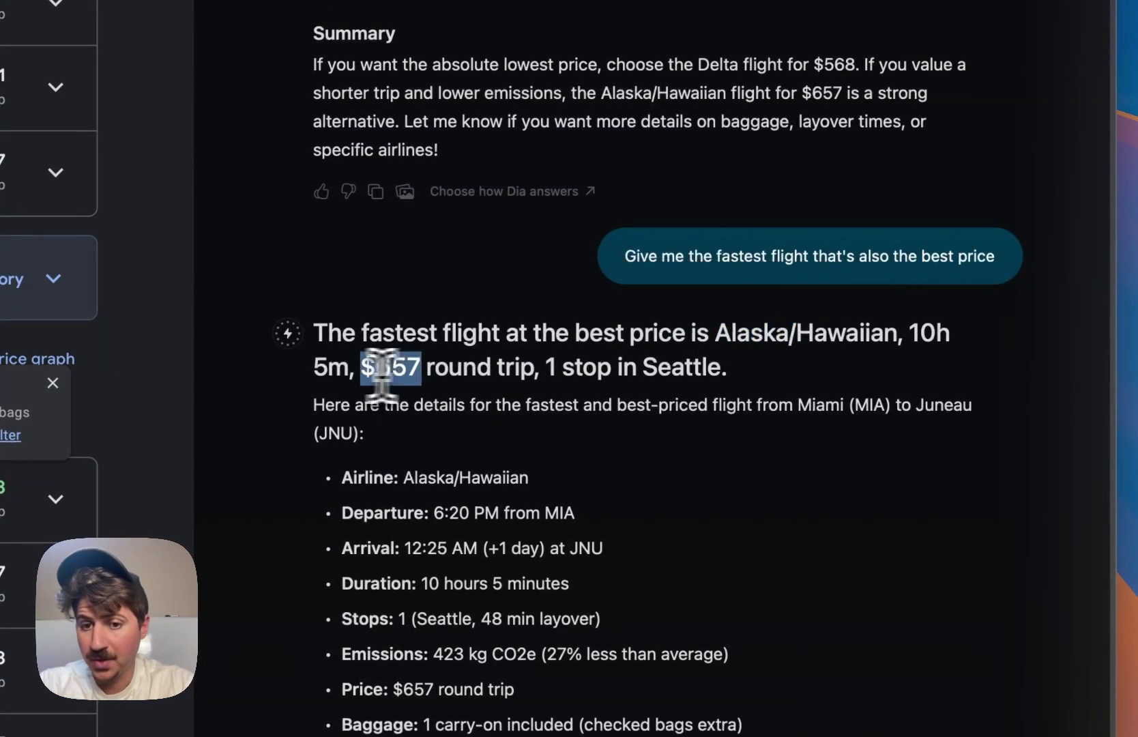
pyautogui.moveTo(447, 368); pyautogui.dragTo(445, 375)
pyautogui.click(485, 371)
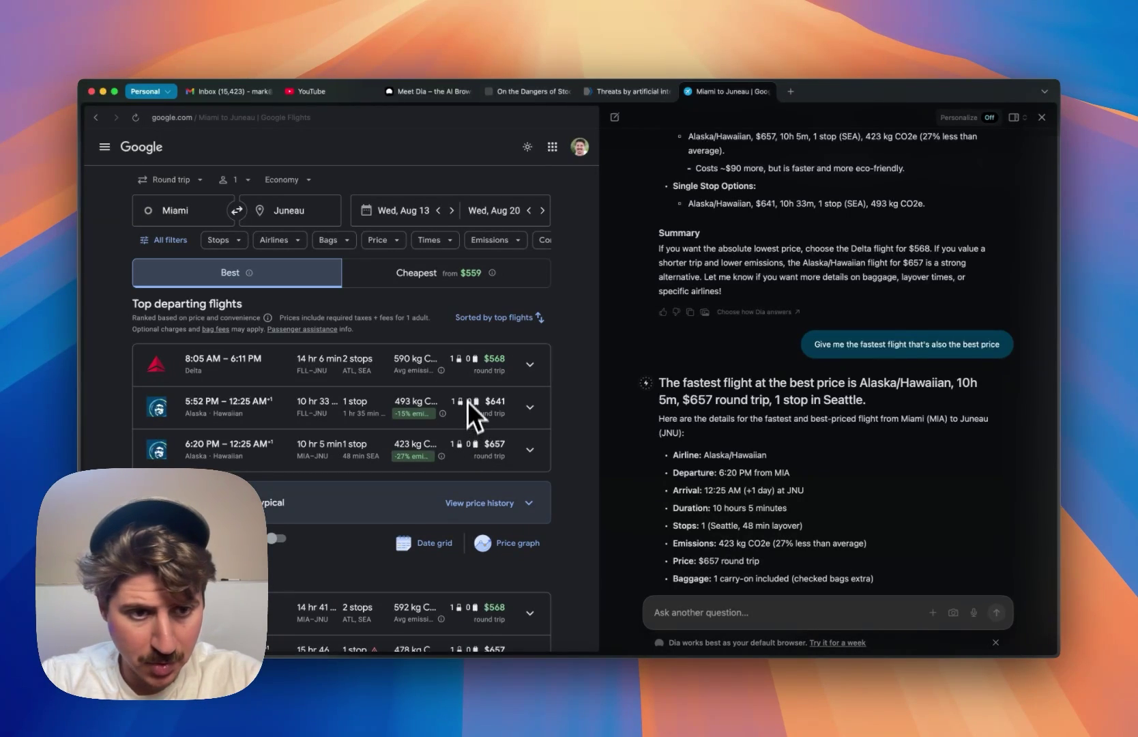
pyautogui.scroll(-1, 358, 456)
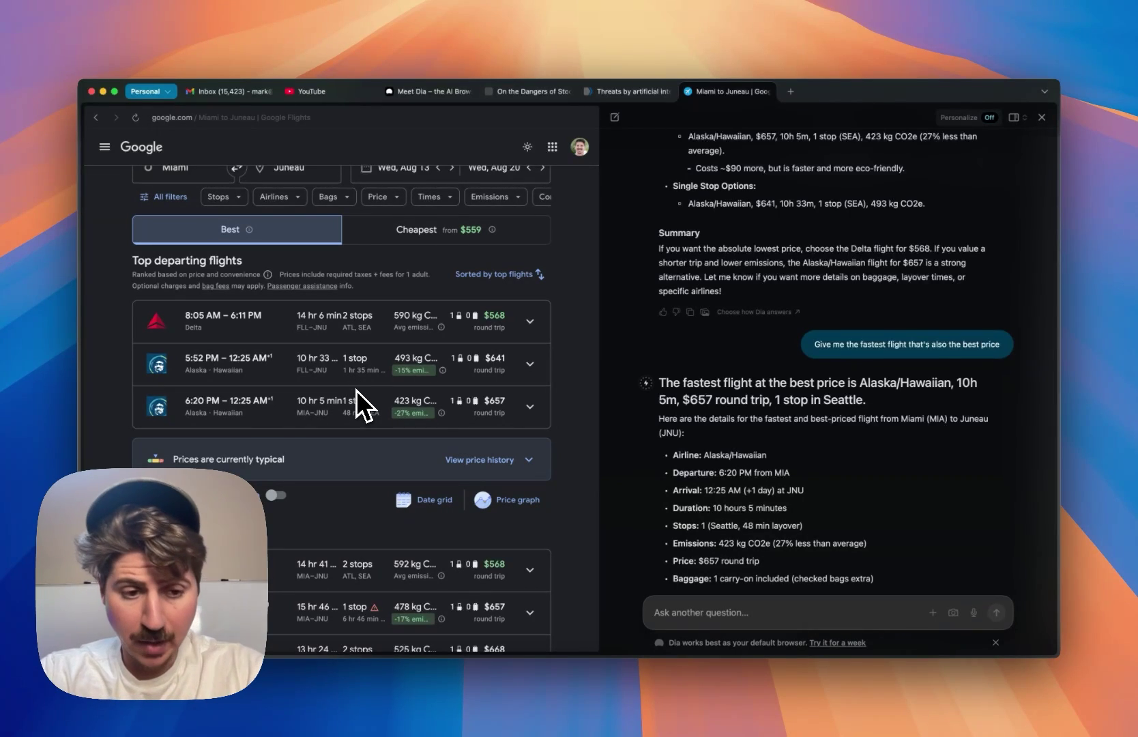
pyautogui.scroll(-8, 357, 389)
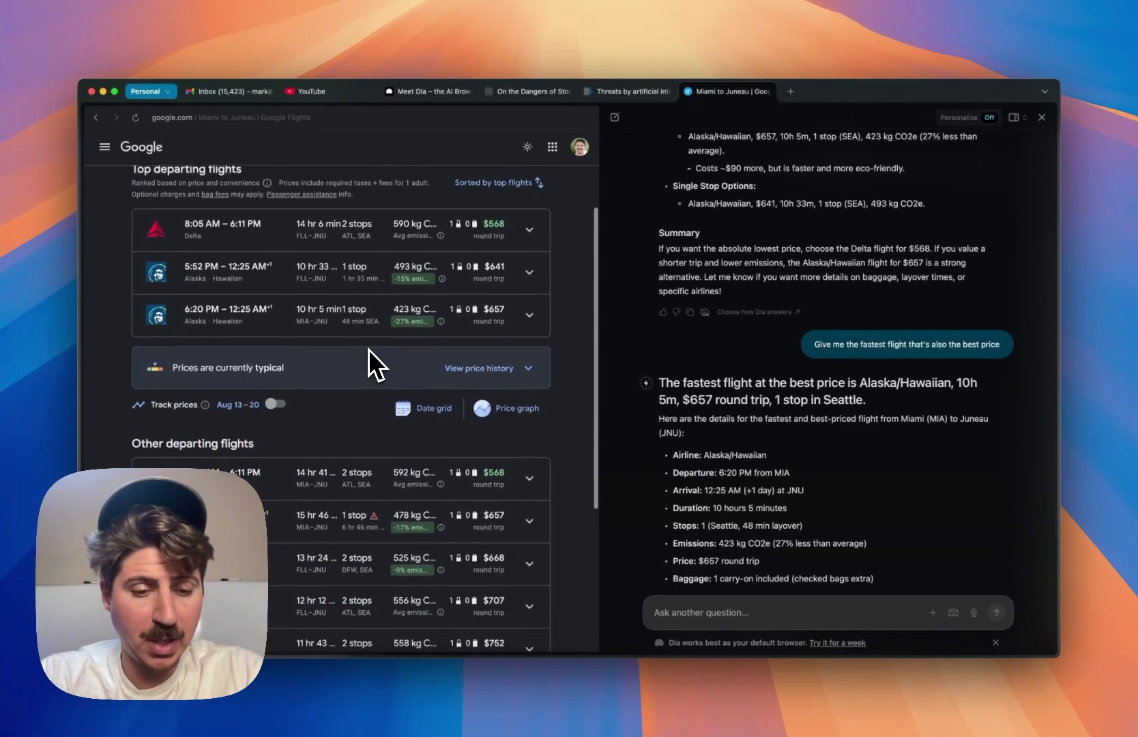
pyautogui.scroll(10, 369, 345)
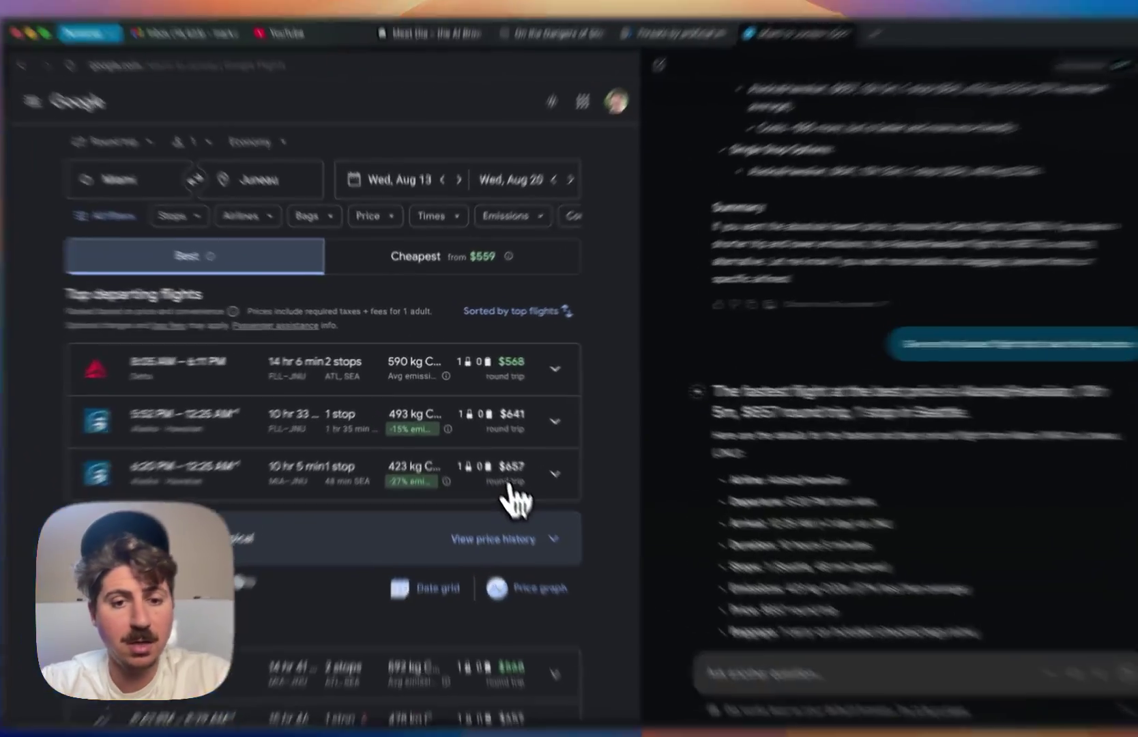
# - Choose the recommended $657 departing flight and scroll through the results
pyautogui.click(510, 486)
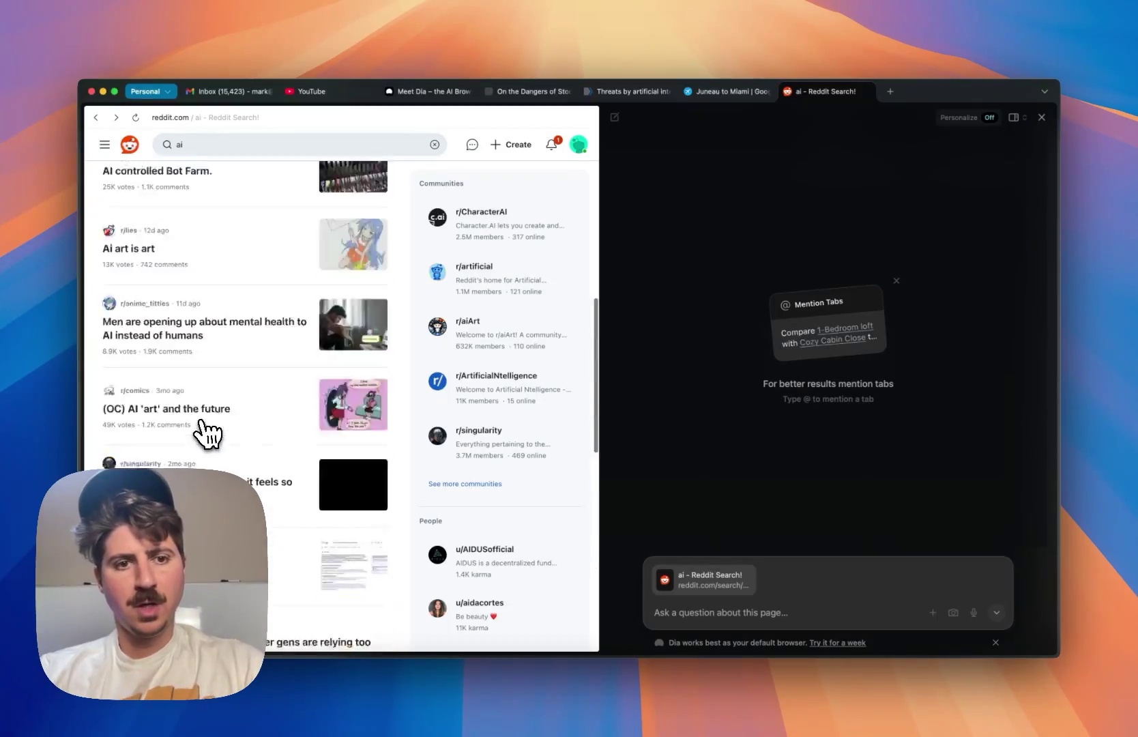
pyautogui.scroll(5, 207, 434)
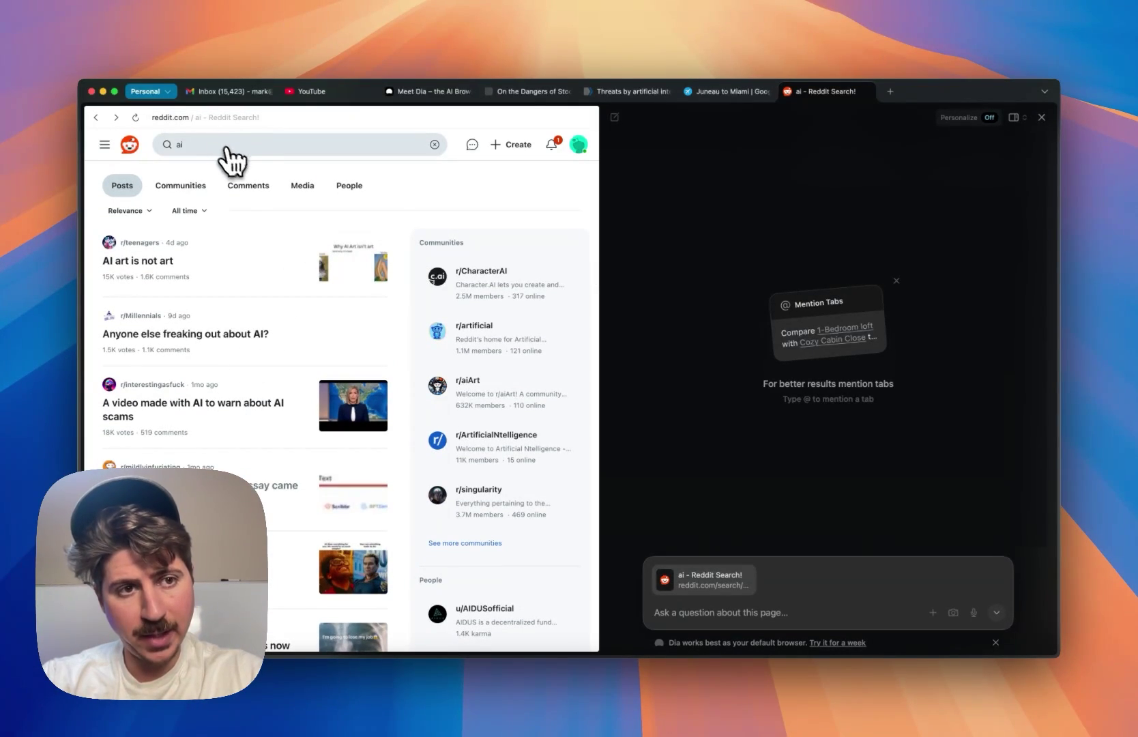
pyautogui.scroll(-5, 334, 415)
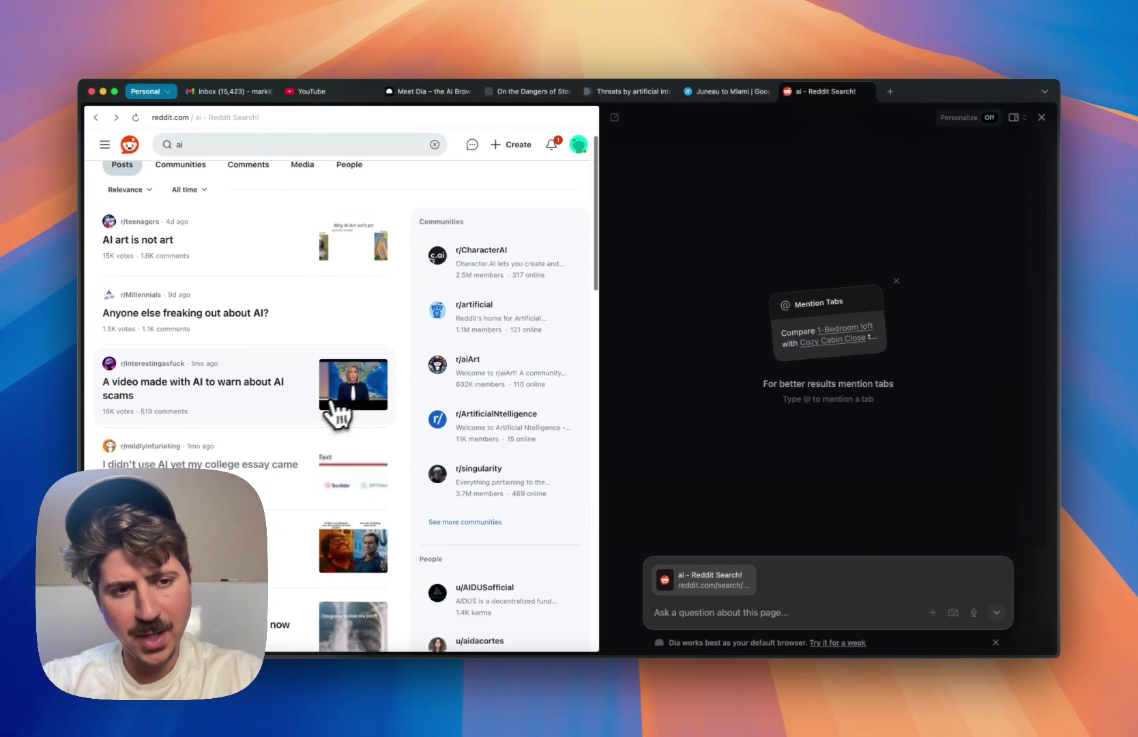
pyautogui.scroll(-5, 327, 417)
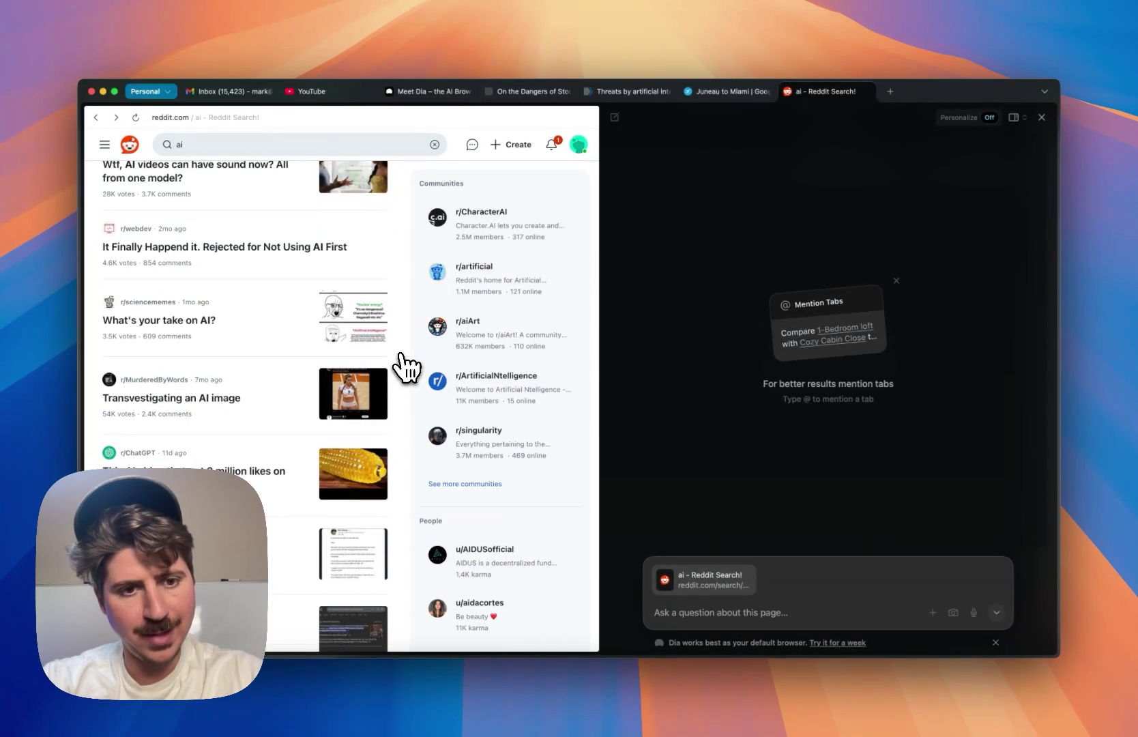
pyautogui.scroll(15, 393, 372)
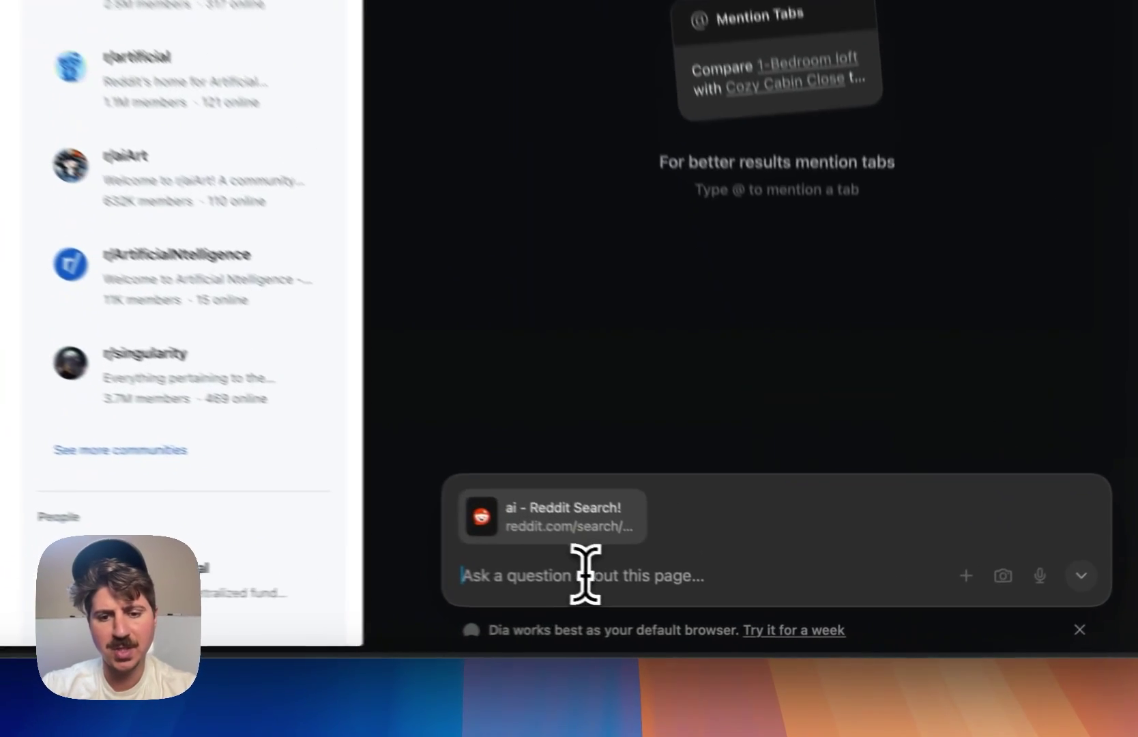
# - Ask Dia whether the comments in this Reddit 'ai' search are more negative or positive
pyautogui.click(721, 612)
pyautogui.write('Analy')
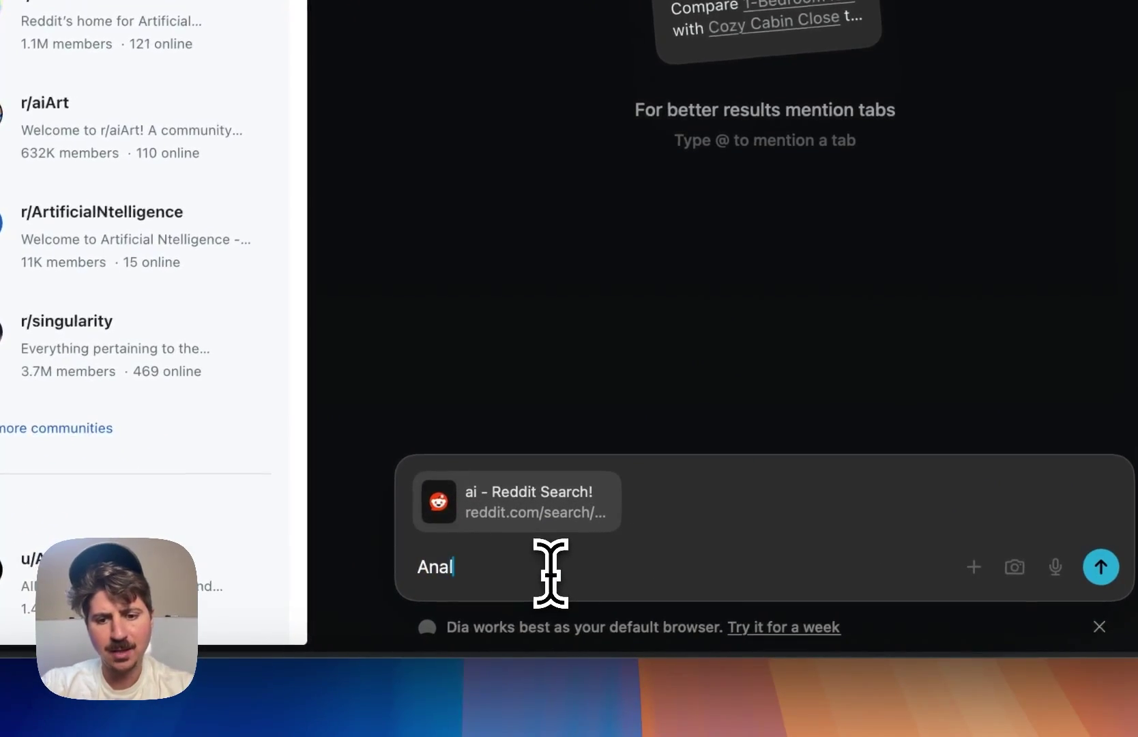
pyautogui.write('ze the results')
pyautogui.write(' of this search and let')
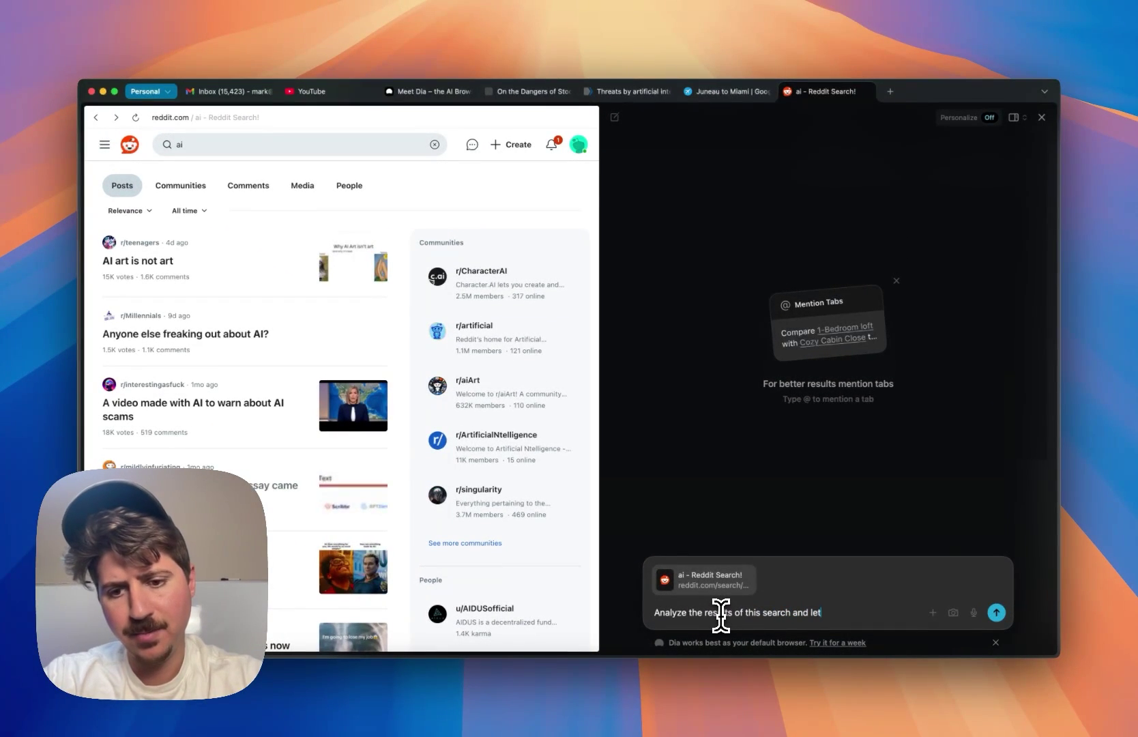
pyautogui.write(' me know if the comm')
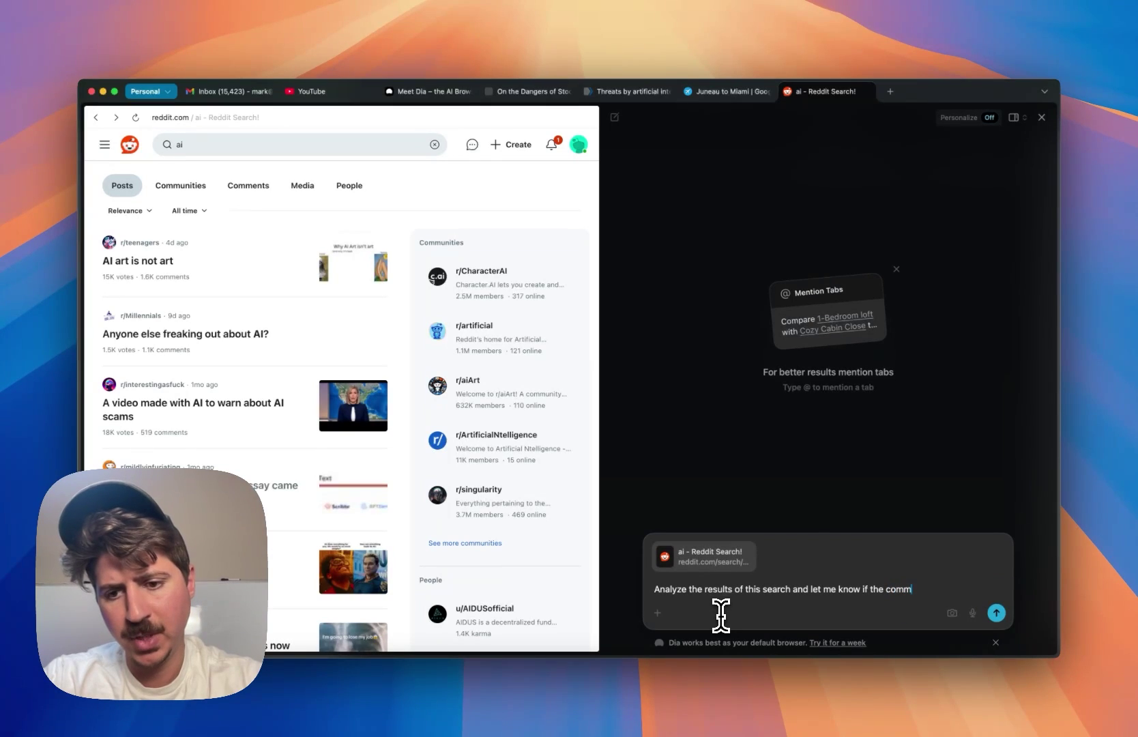
pyautogui.press('BackSpace')
pyautogui.press('BackSpace')
pyautogui.press('BackSpace')
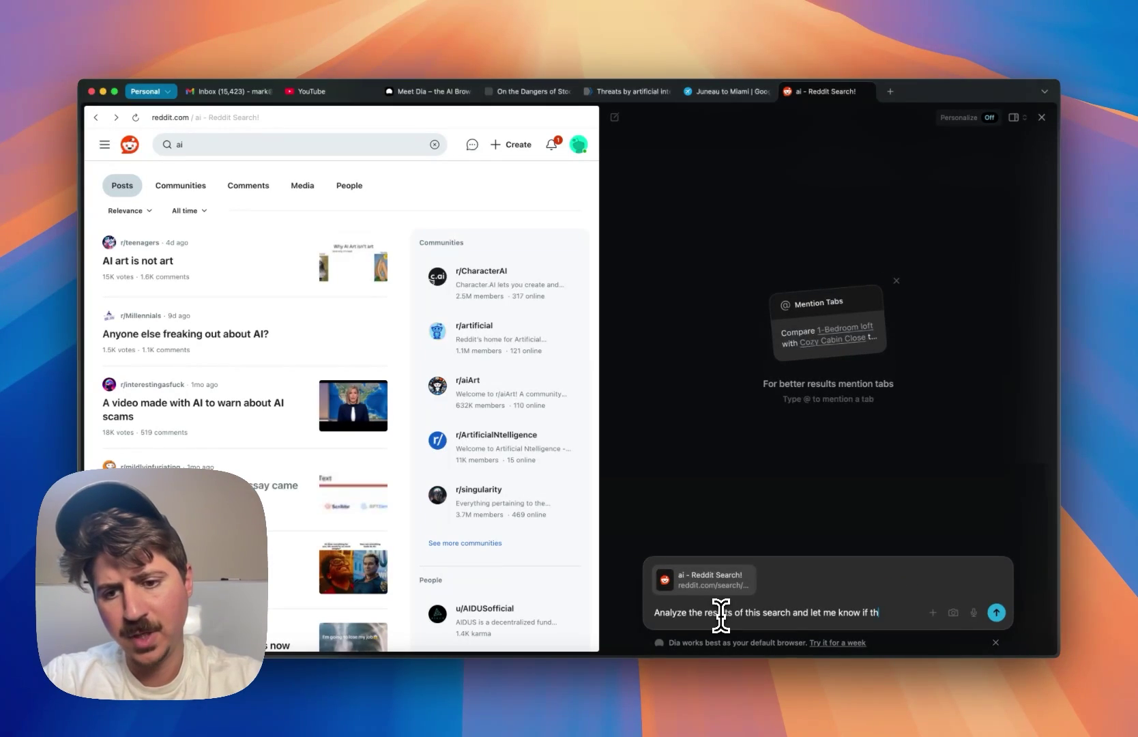
pyautogui.write('re is more negativit')
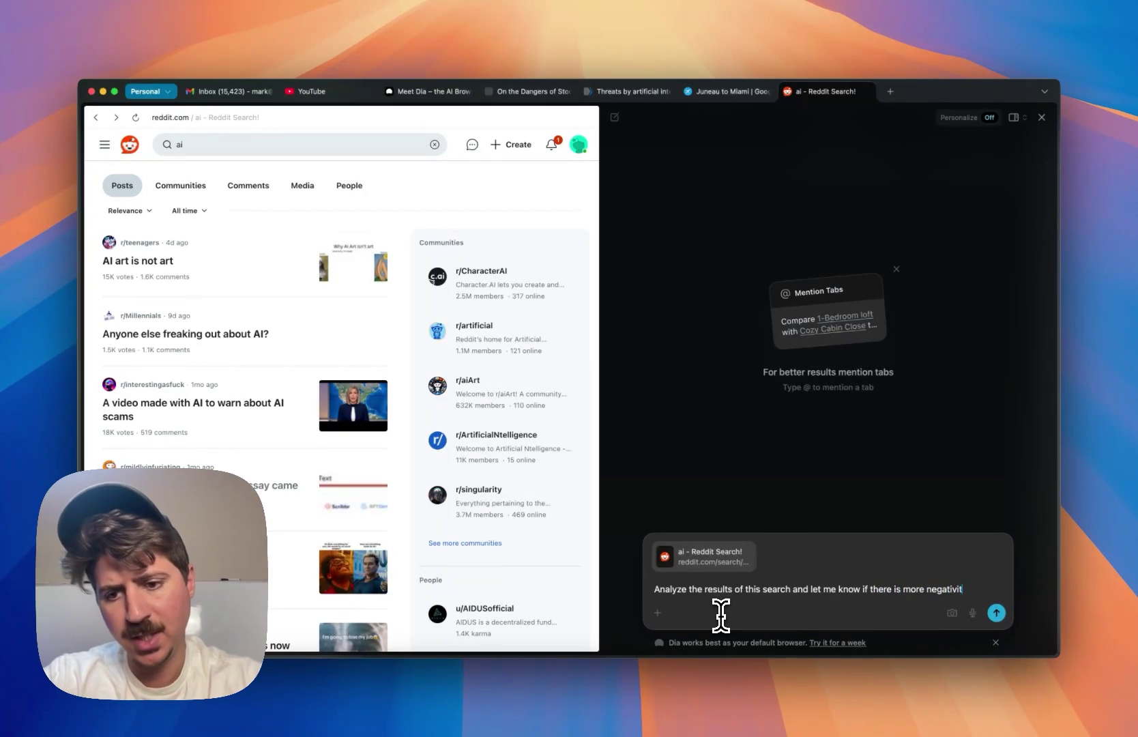
pyautogui.write('sitive results about AI')
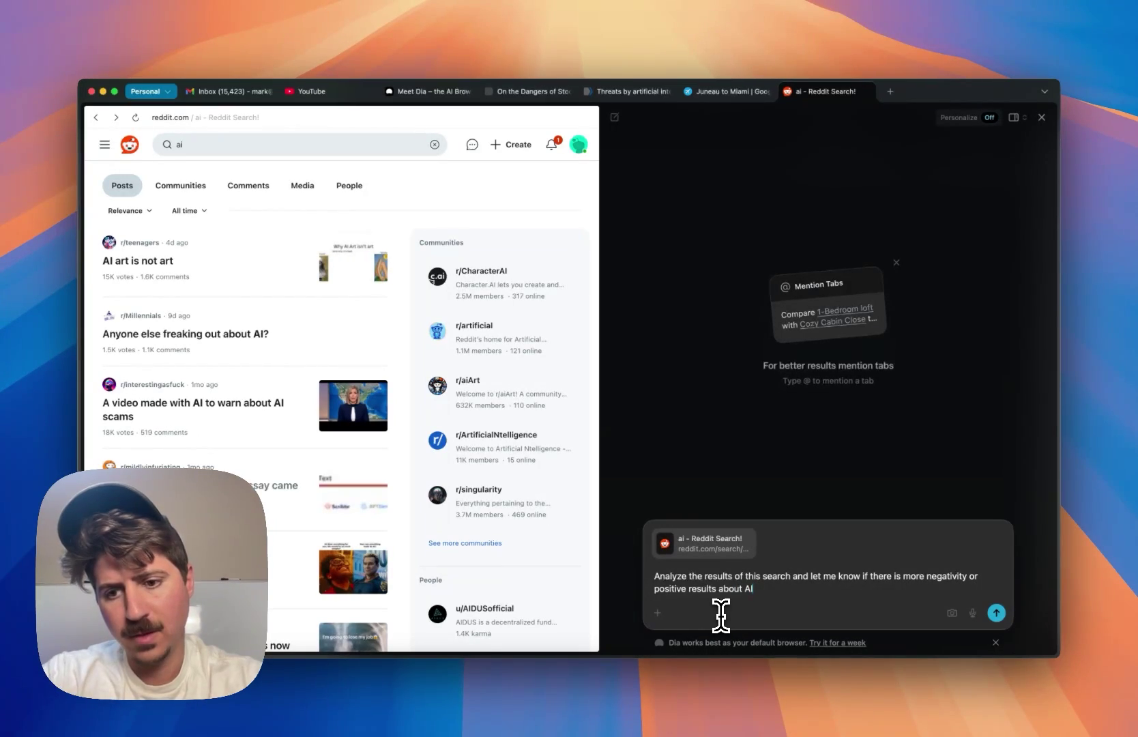
pyautogui.press('Return')
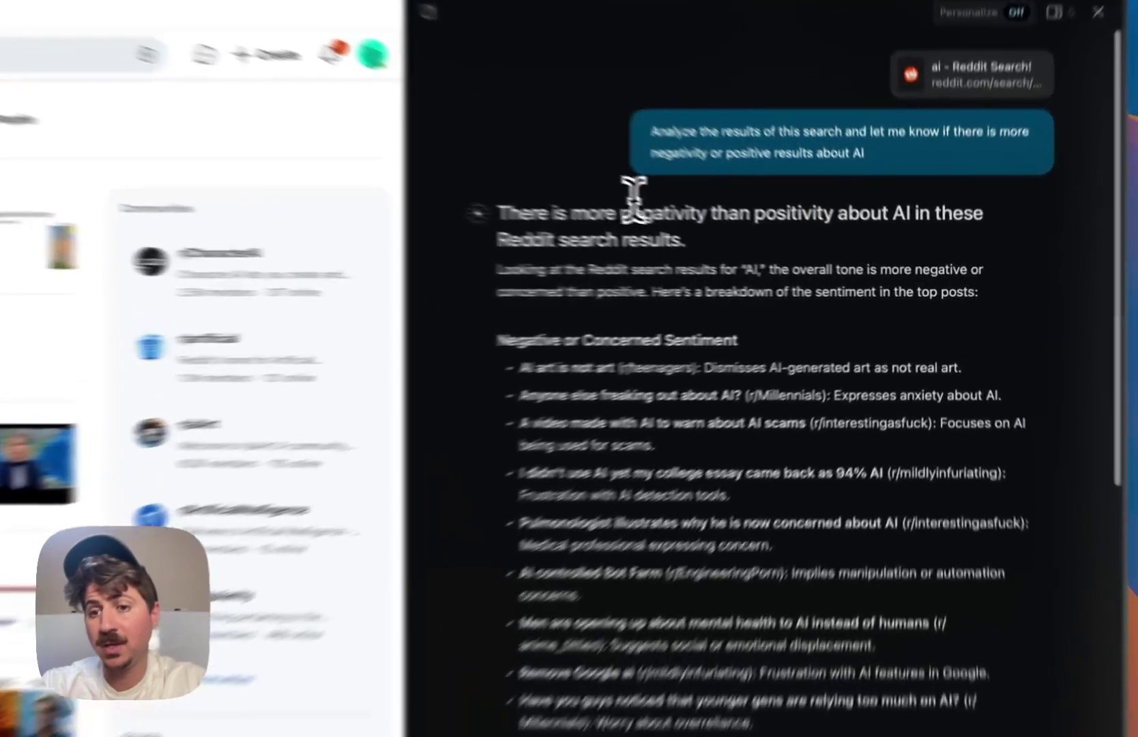
# - Highlight the negativity verdict and the listed negative posts in the sentiment answer
pyautogui.moveTo(750, 246); pyautogui.dragTo(819, 246)
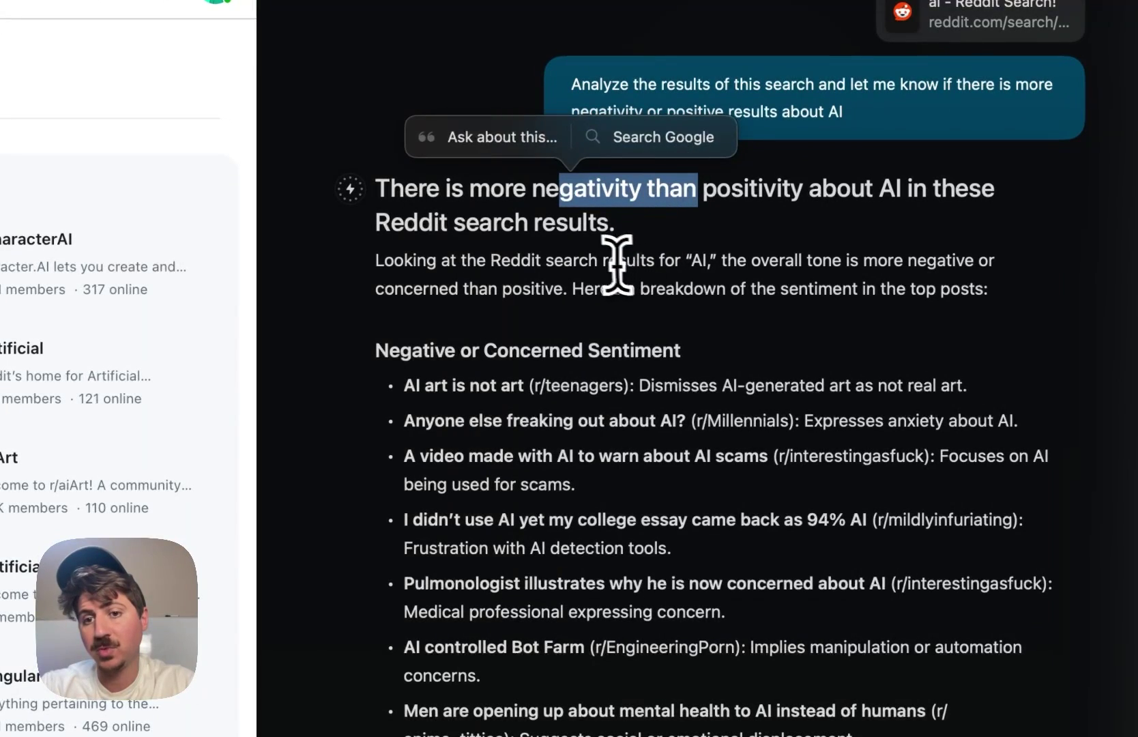
pyautogui.click(609, 254)
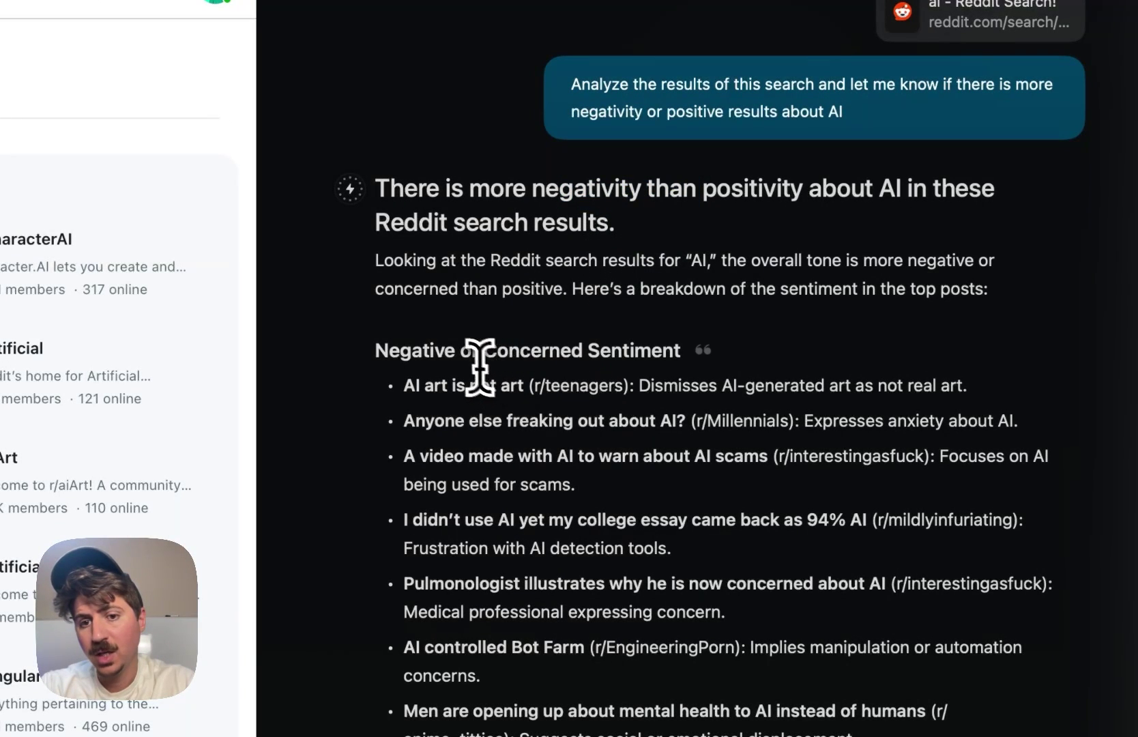
pyautogui.moveTo(478, 366); pyautogui.dragTo(546, 435)
pyautogui.moveTo(456, 471); pyautogui.dragTo(551, 457)
pyautogui.click(552, 464)
pyautogui.moveTo(499, 520); pyautogui.dragTo(679, 521)
pyautogui.click(686, 527)
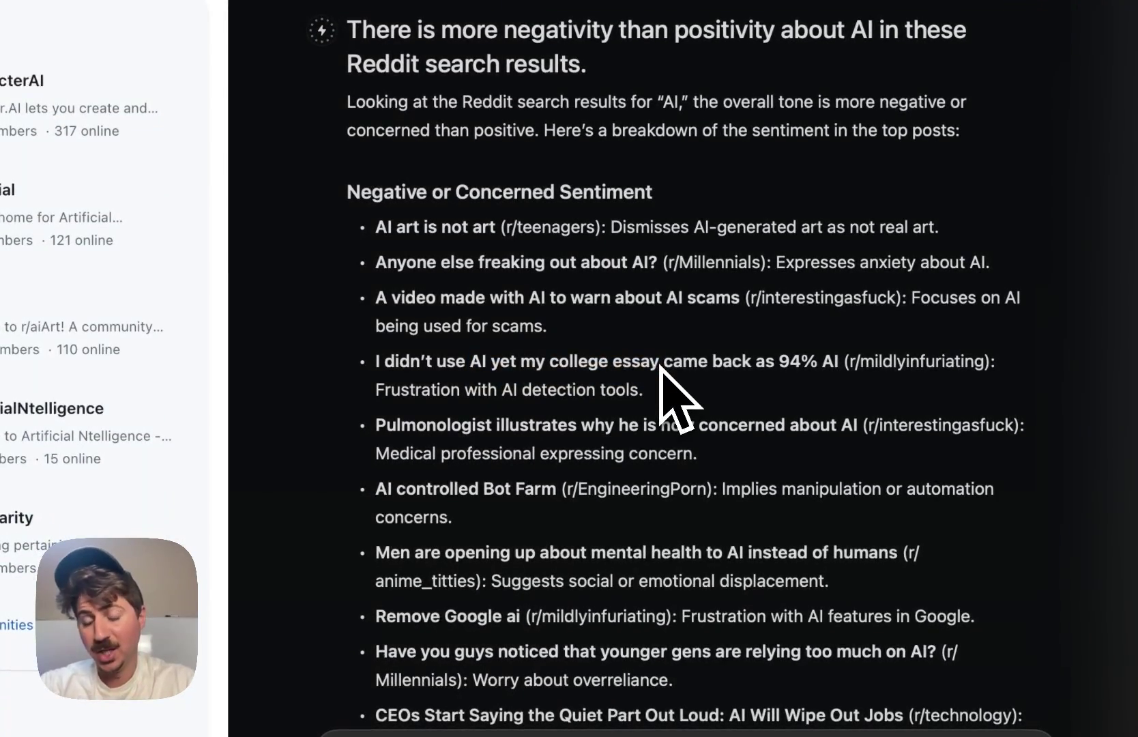
# - Scroll through the rest of the sentiment breakdown and select a line of its summary
pyautogui.scroll(-10, 662, 342)
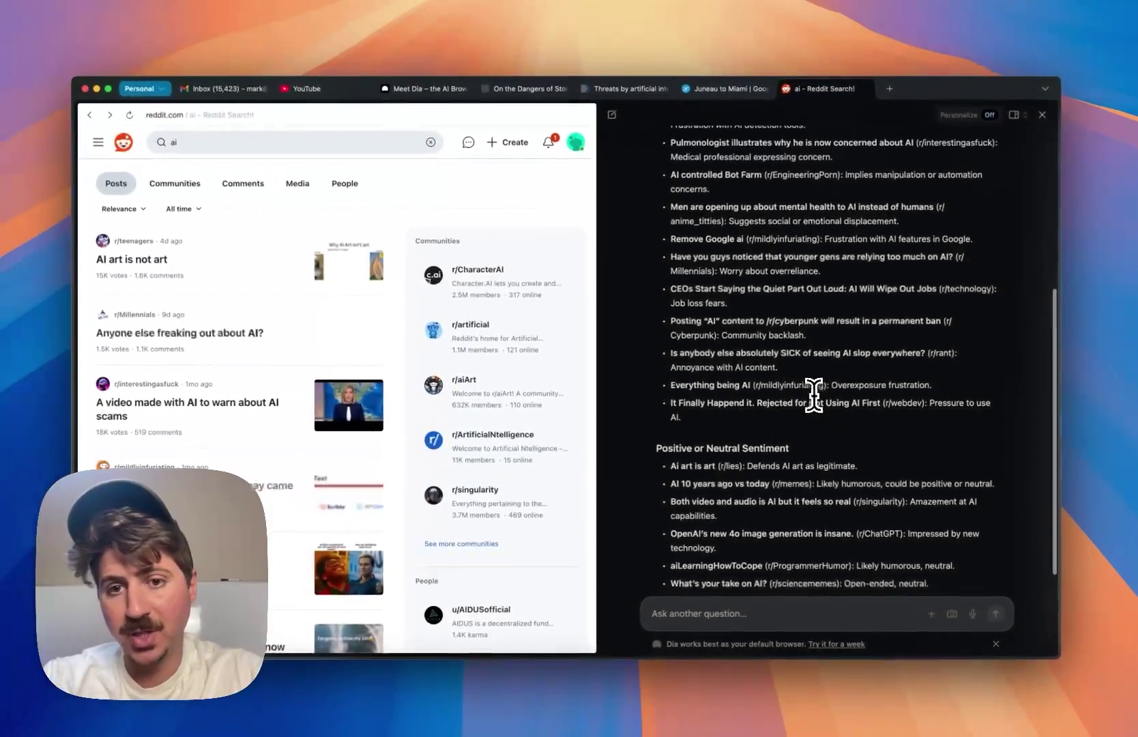
pyautogui.scroll(5, 812, 396)
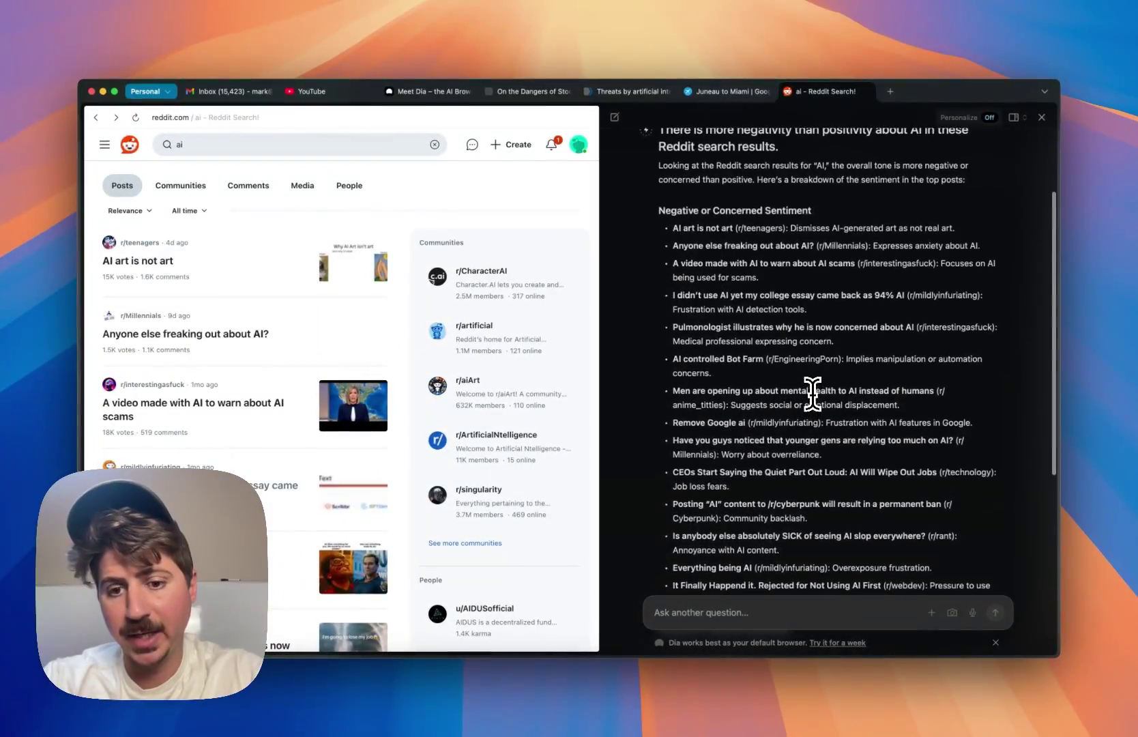
pyautogui.scroll(-4, 808, 399)
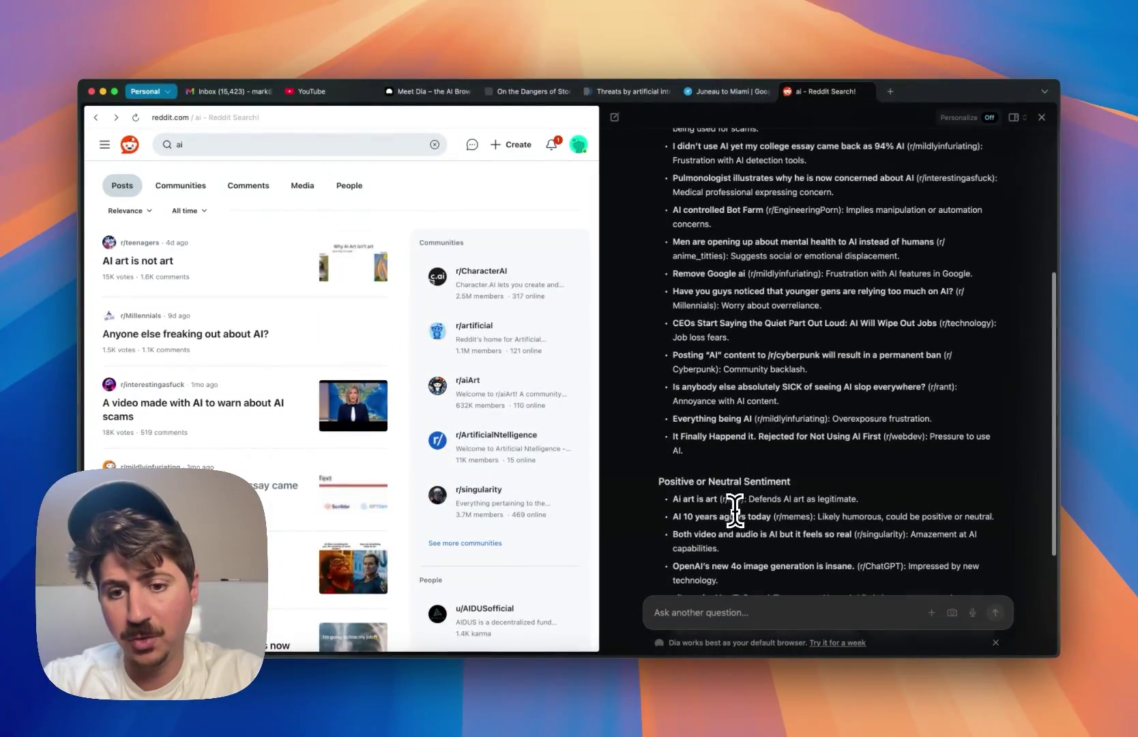
pyautogui.scroll(-2, 735, 509)
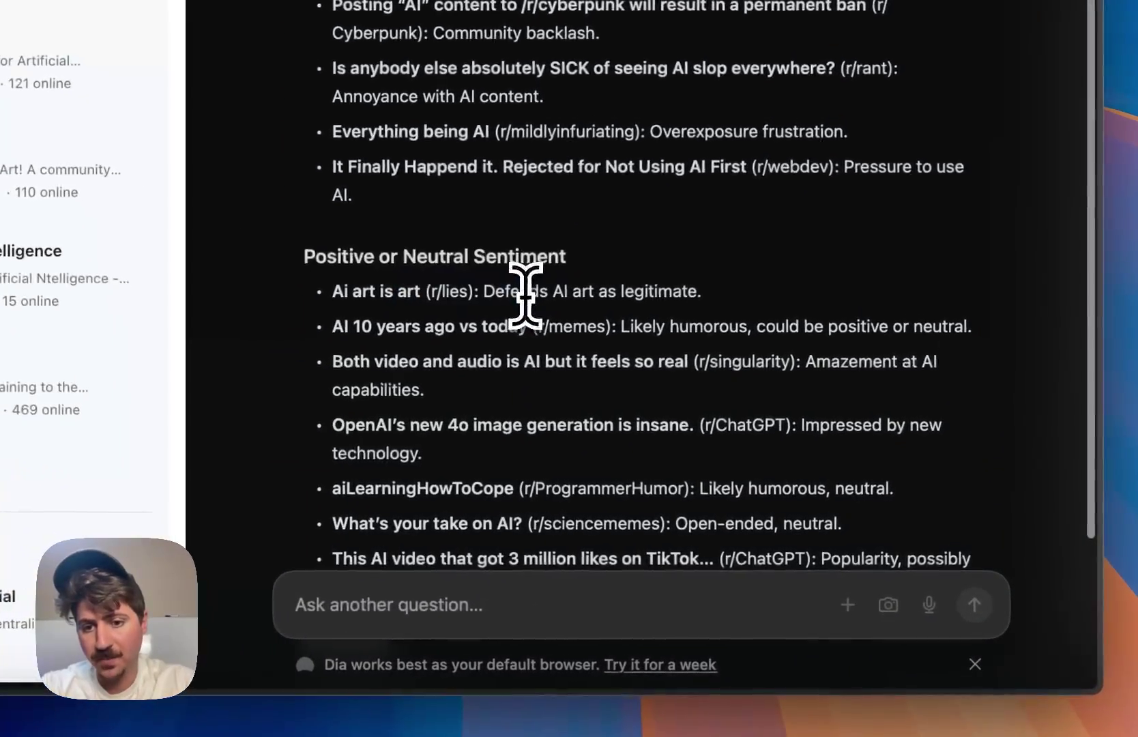
pyautogui.scroll(-3, 526, 295)
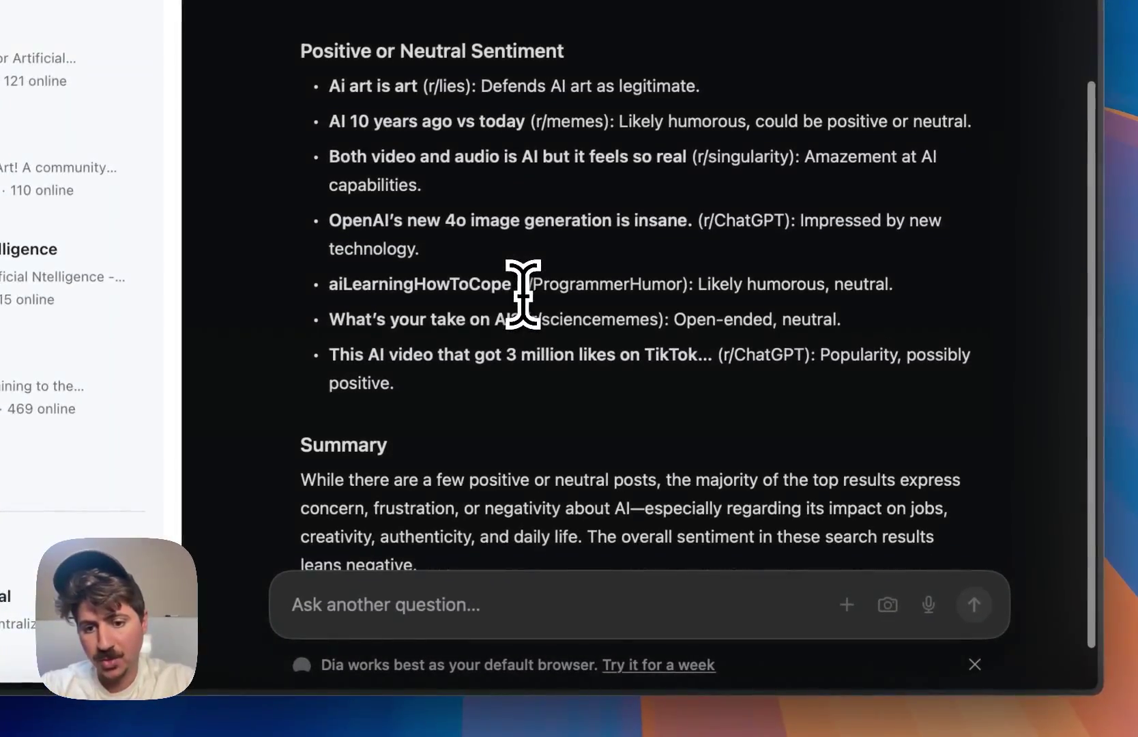
pyautogui.scroll(-1, 521, 292)
pyautogui.moveTo(436, 408); pyautogui.dragTo(611, 410)
pyautogui.click(618, 419)
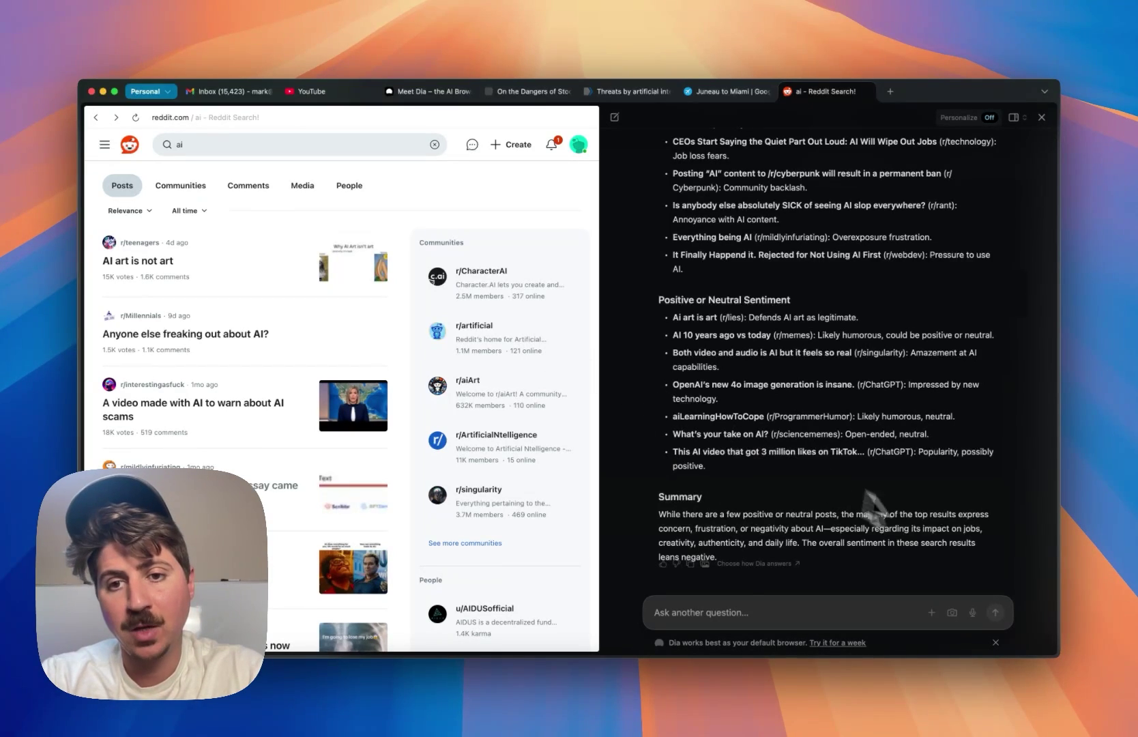
pyautogui.scroll(10, 886, 471)
pyautogui.scroll(2, 873, 382)
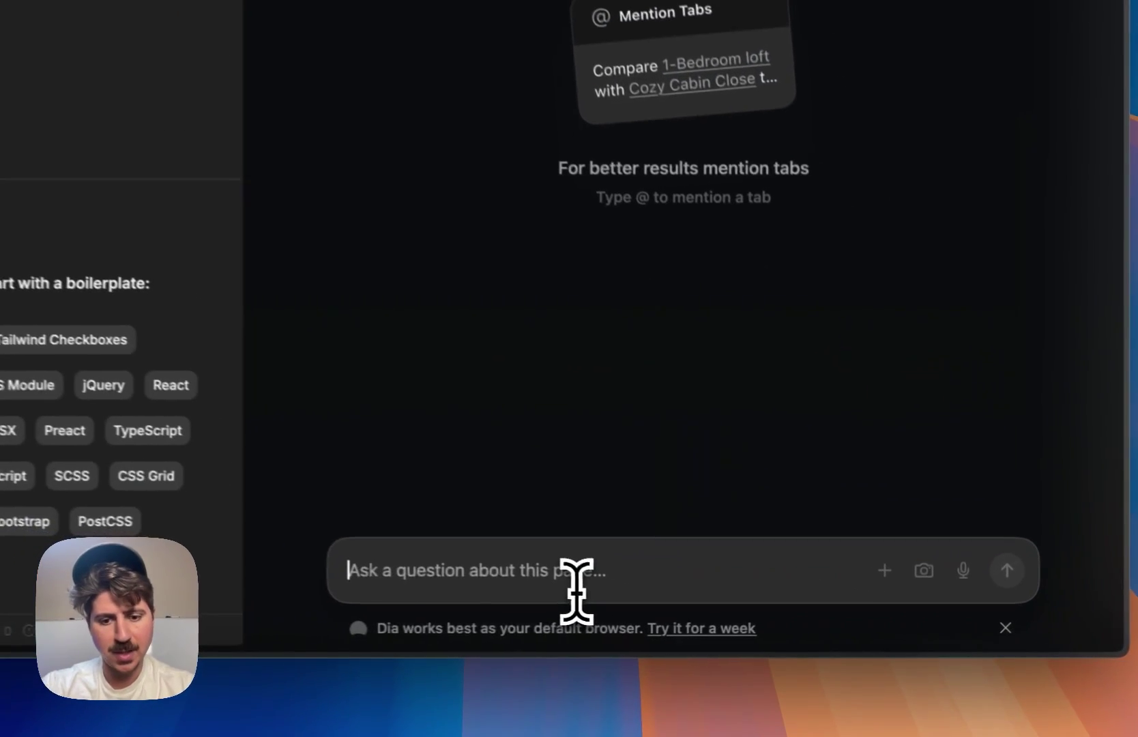
# - Ask Dia for the full HTML/CSS/JS of a two-player checkers game that can be run
pyautogui.click(773, 622)
pyautogui.write('Fil')
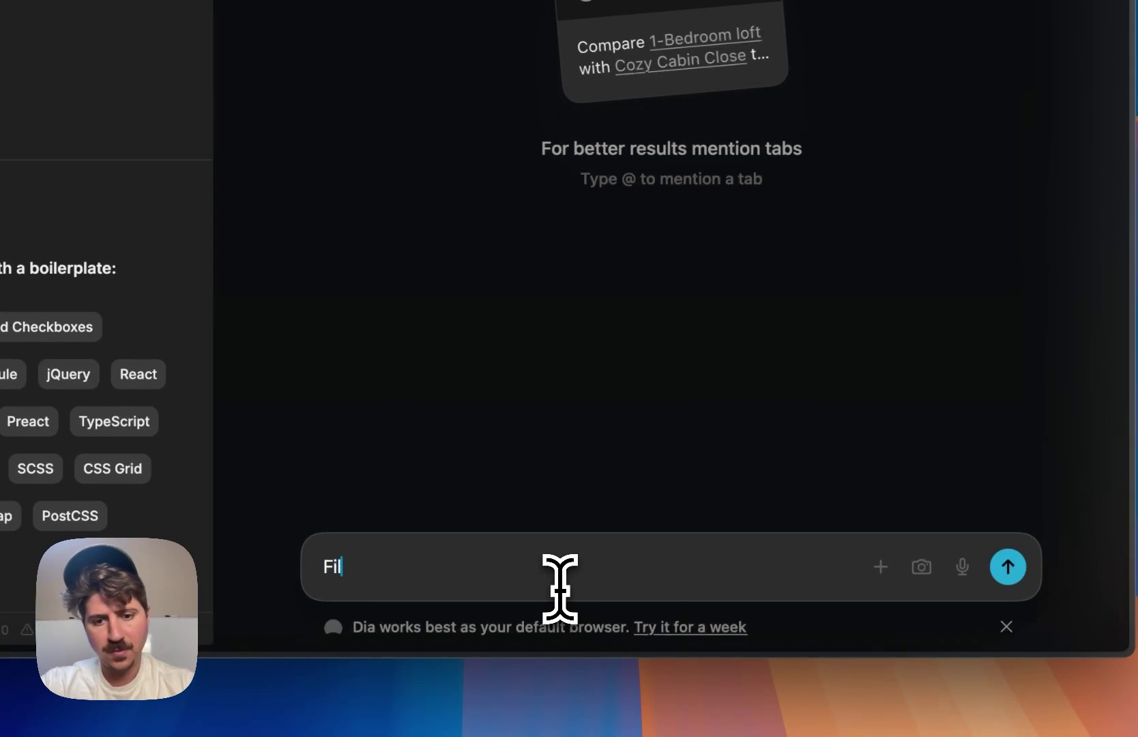
pyautogui.write('l out the HTML/CSS')
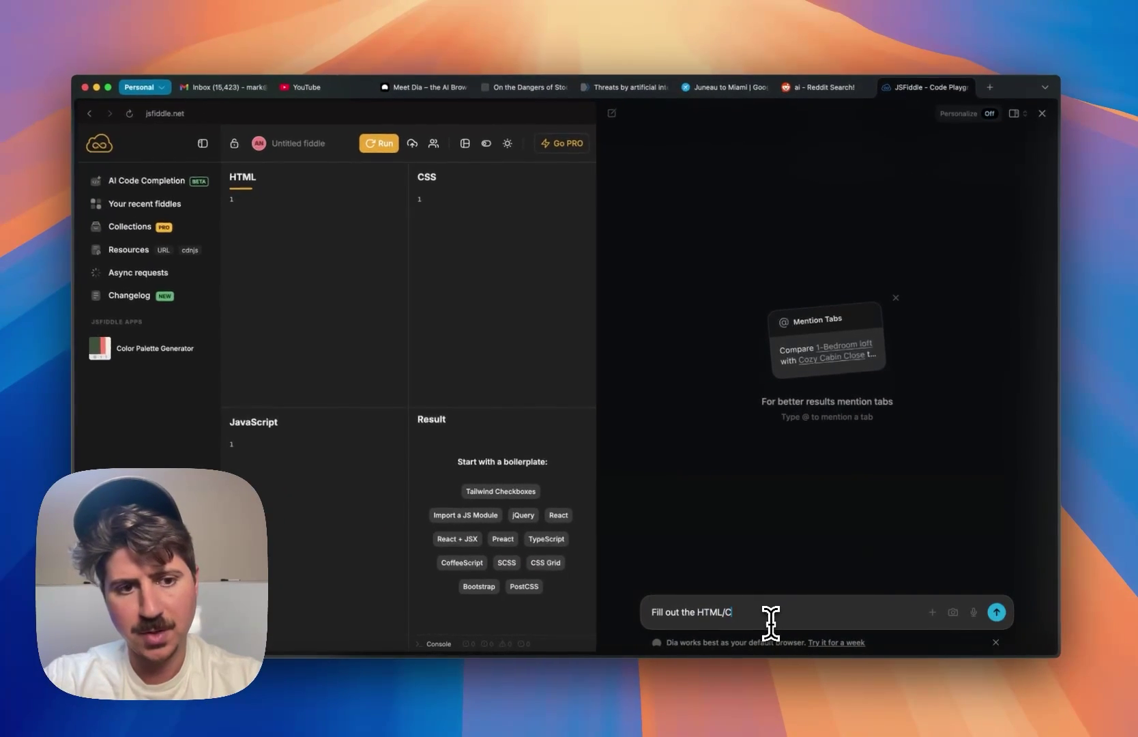
pyautogui.write('/J')
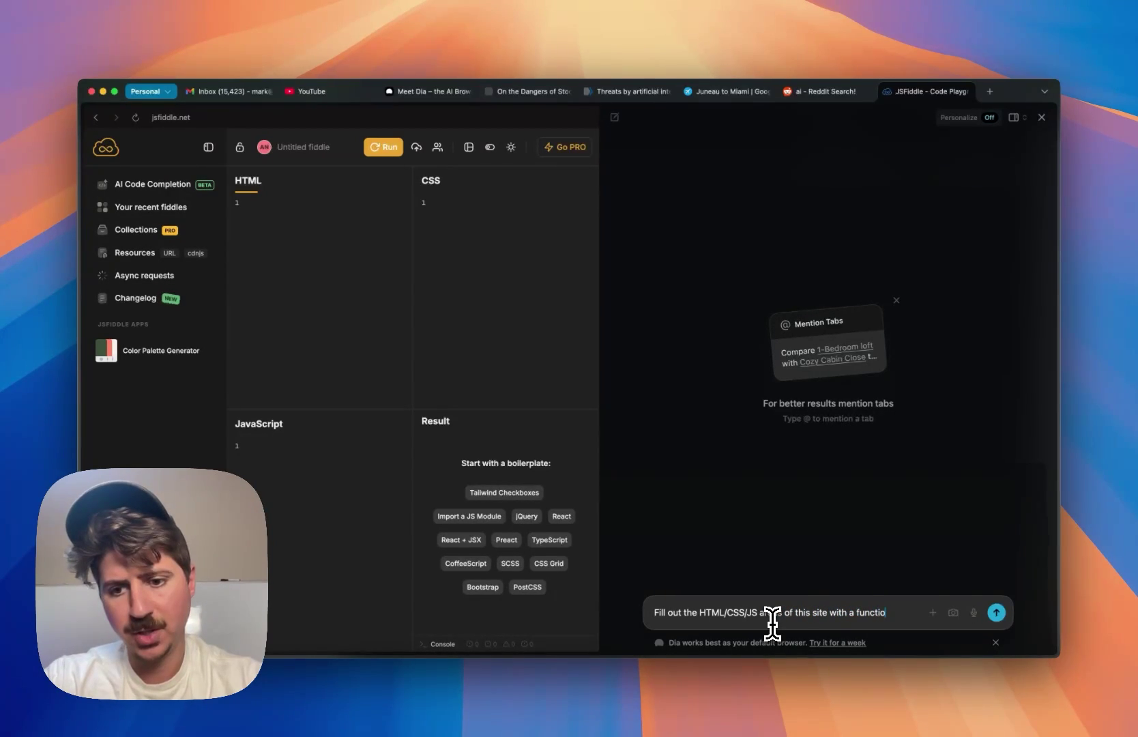
pyautogui.write('ning version of chec')
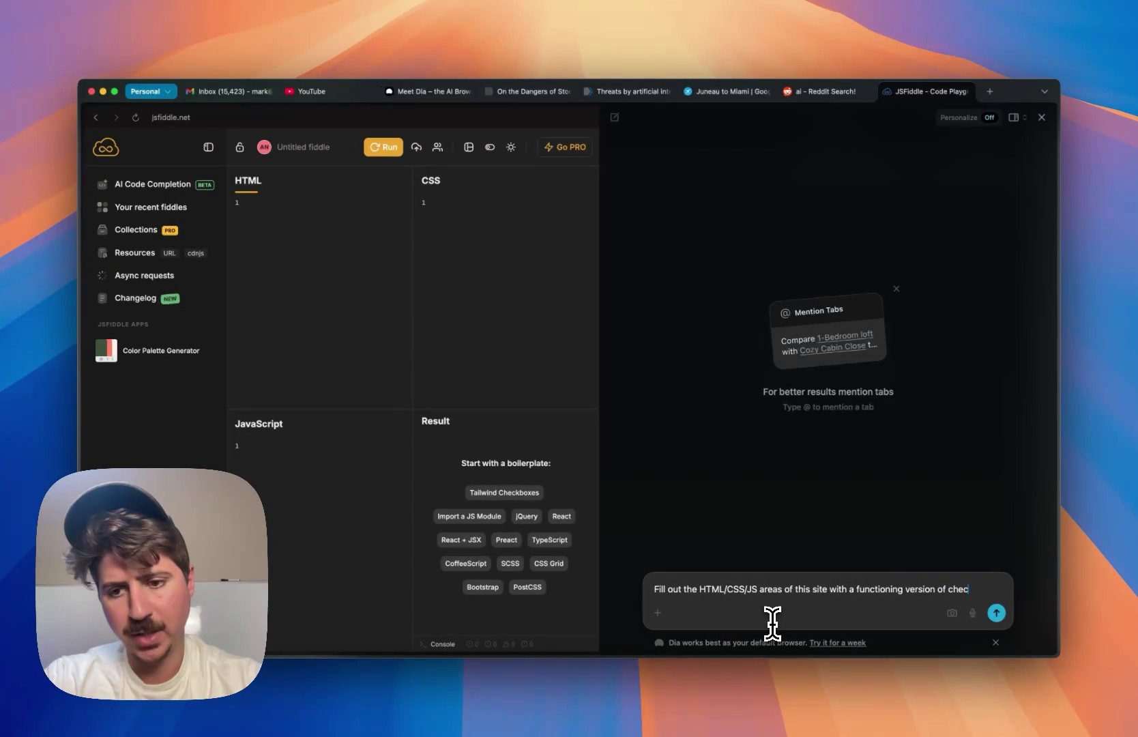
pyautogui.write('s that')
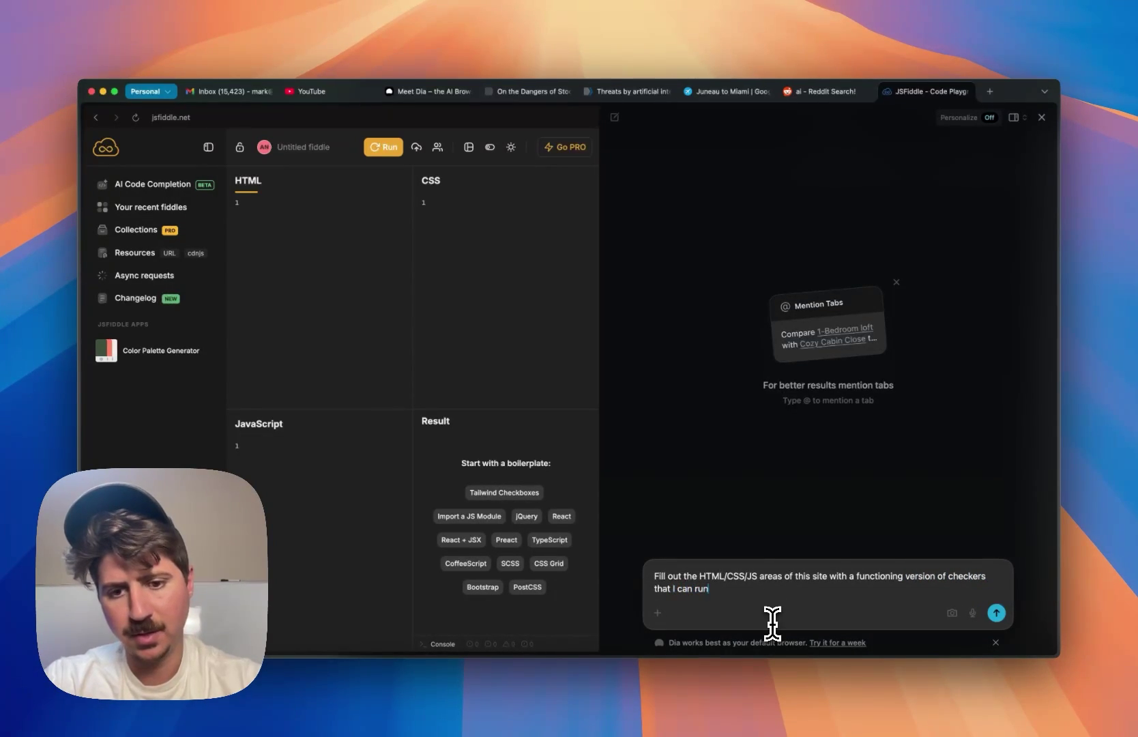
pyautogui.write(' I can run')
pyautogui.press('Return')
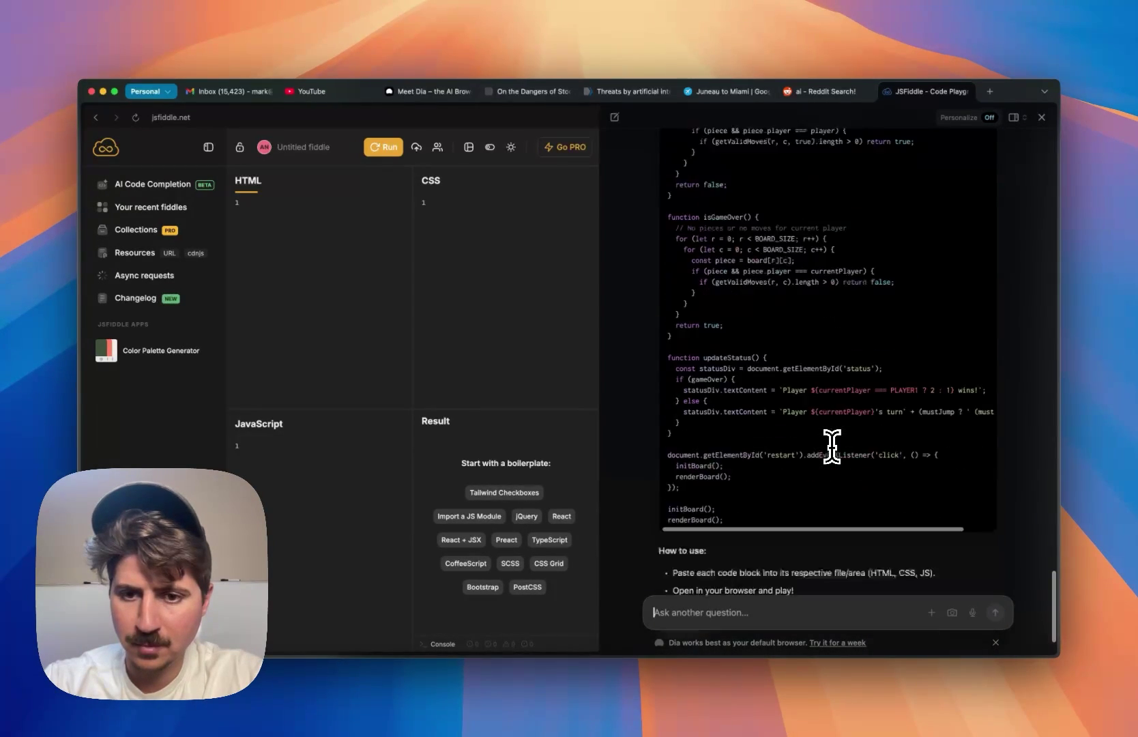
# - Paste the reply's HTML and JavaScript code into the matching JSFiddle panels
pyautogui.scroll(20, 831, 446)
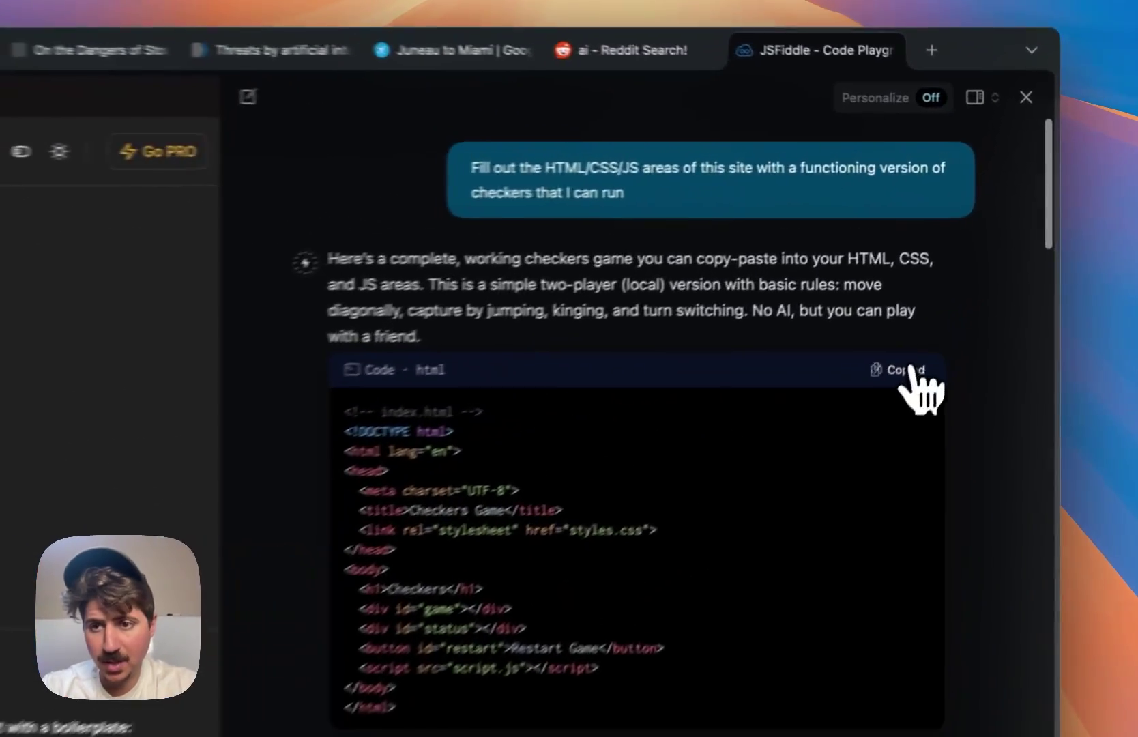
pyautogui.click(977, 267)
pyautogui.click(346, 223)
pyautogui.press('cmd+v')
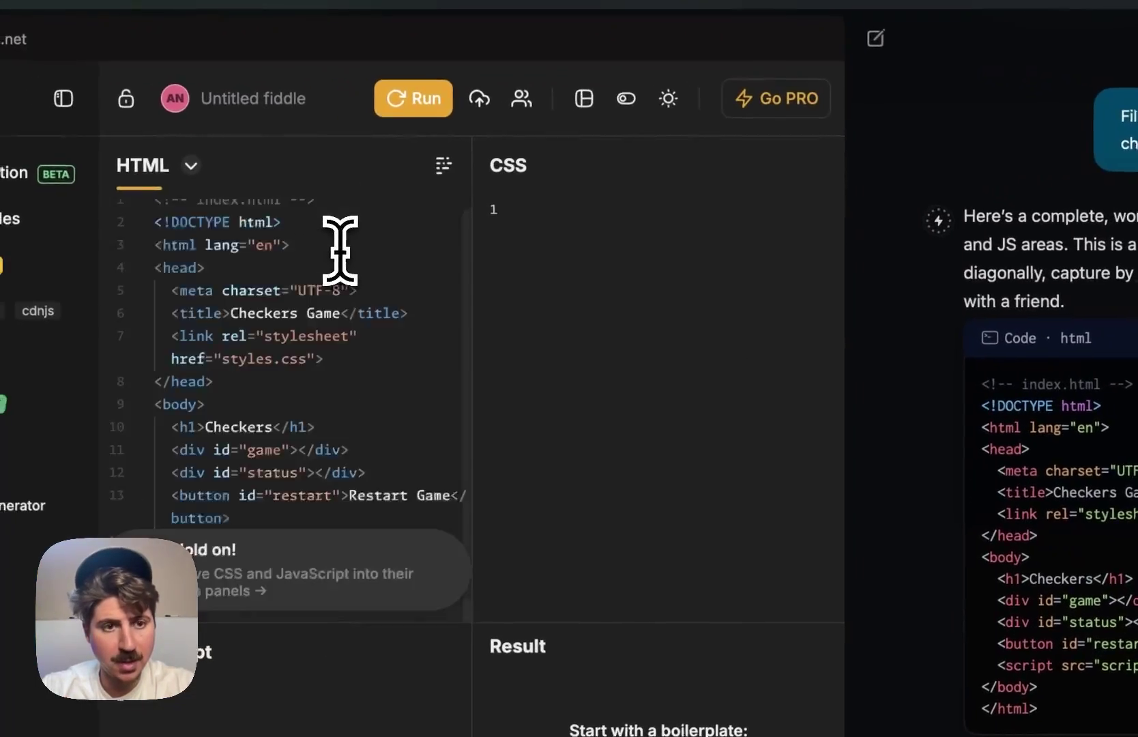
pyautogui.scroll(-3, 655, 444)
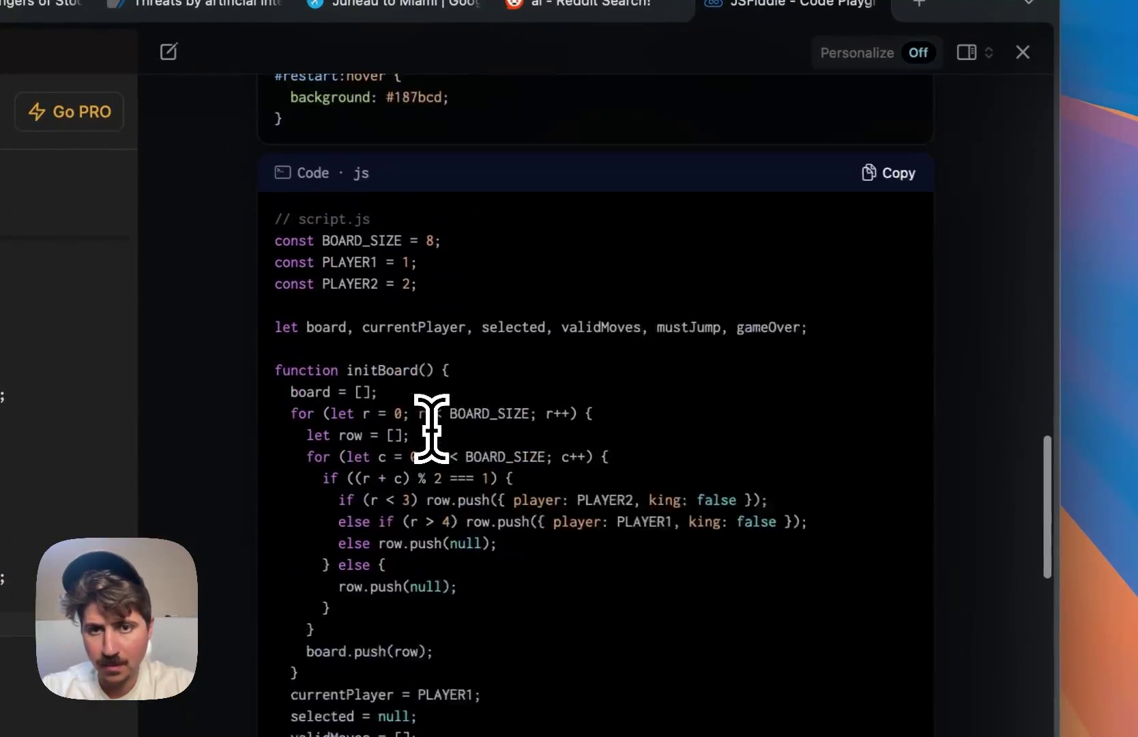
pyautogui.click(888, 189)
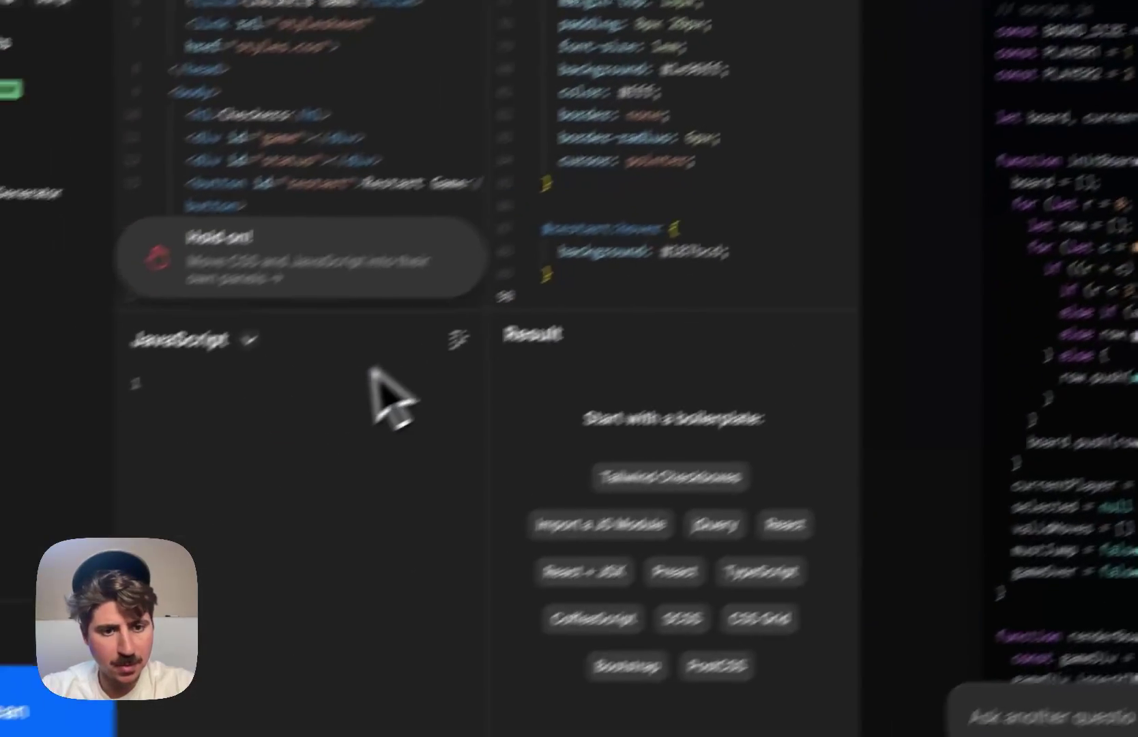
pyautogui.click(399, 396)
pyautogui.press('super+v')
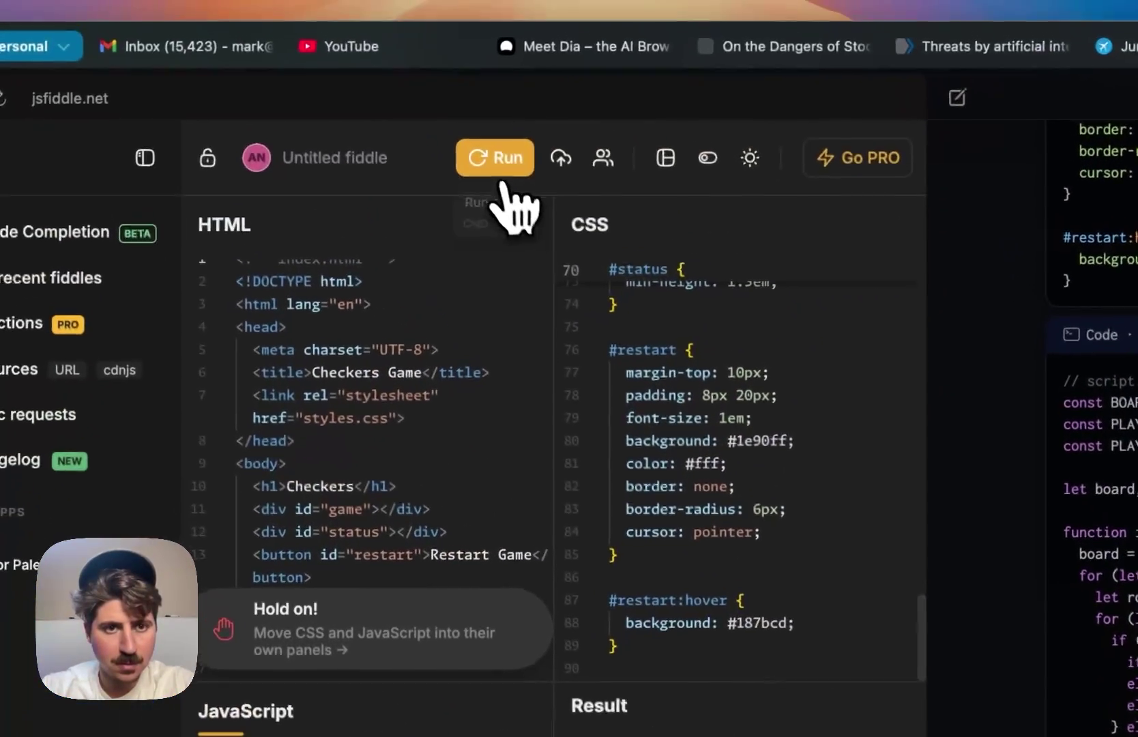
# - Run the fiddle, resize the panels to show the full checkers board, and select a red piece
pyautogui.click(500, 174)
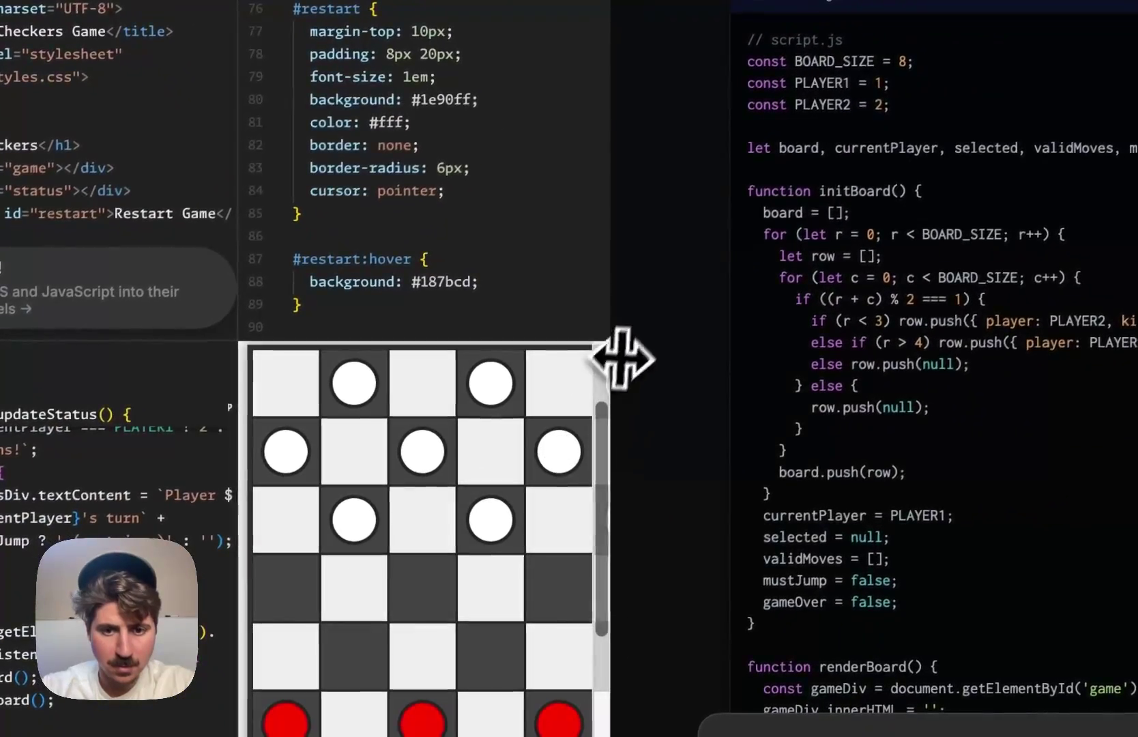
pyautogui.moveTo(610, 333); pyautogui.dragTo(819, 376)
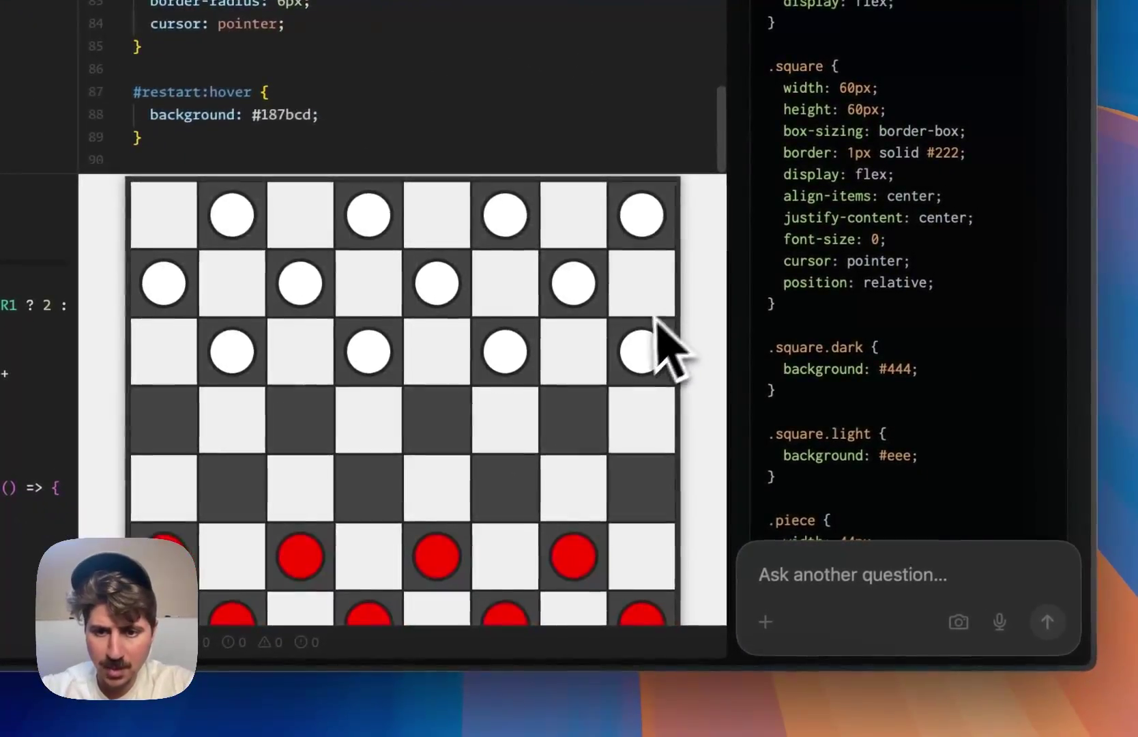
pyautogui.scroll(-3, 665, 348)
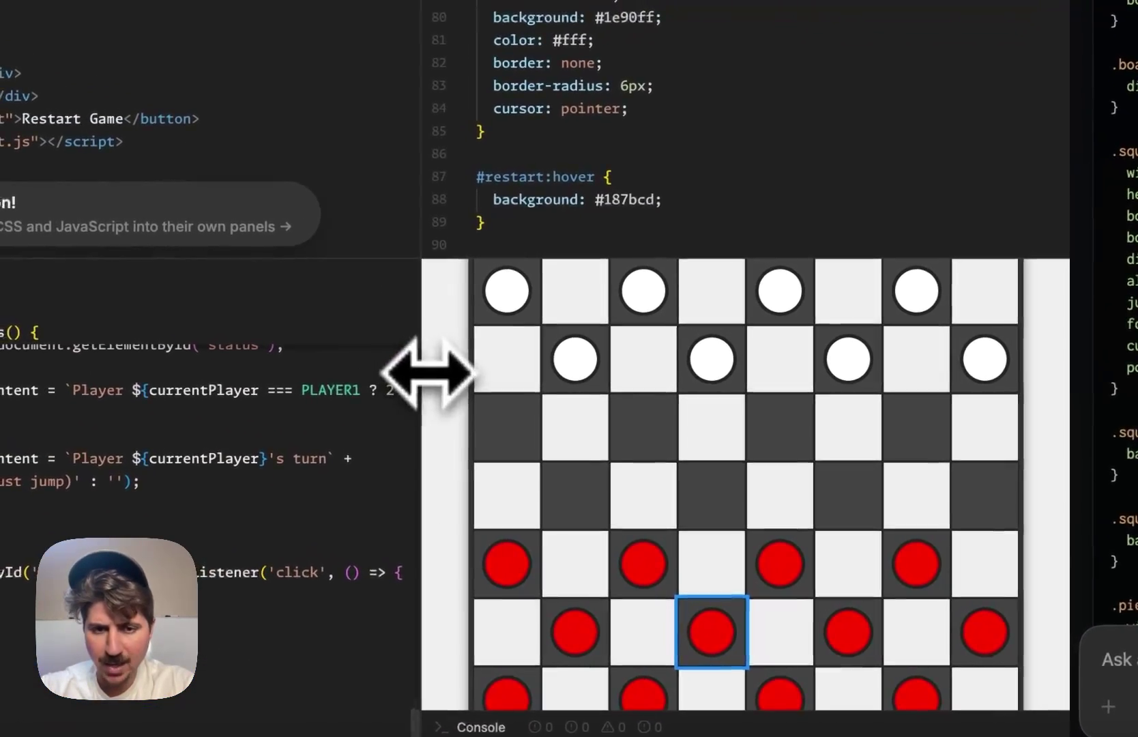
pyautogui.moveTo(254, 308); pyautogui.dragTo(161, 295)
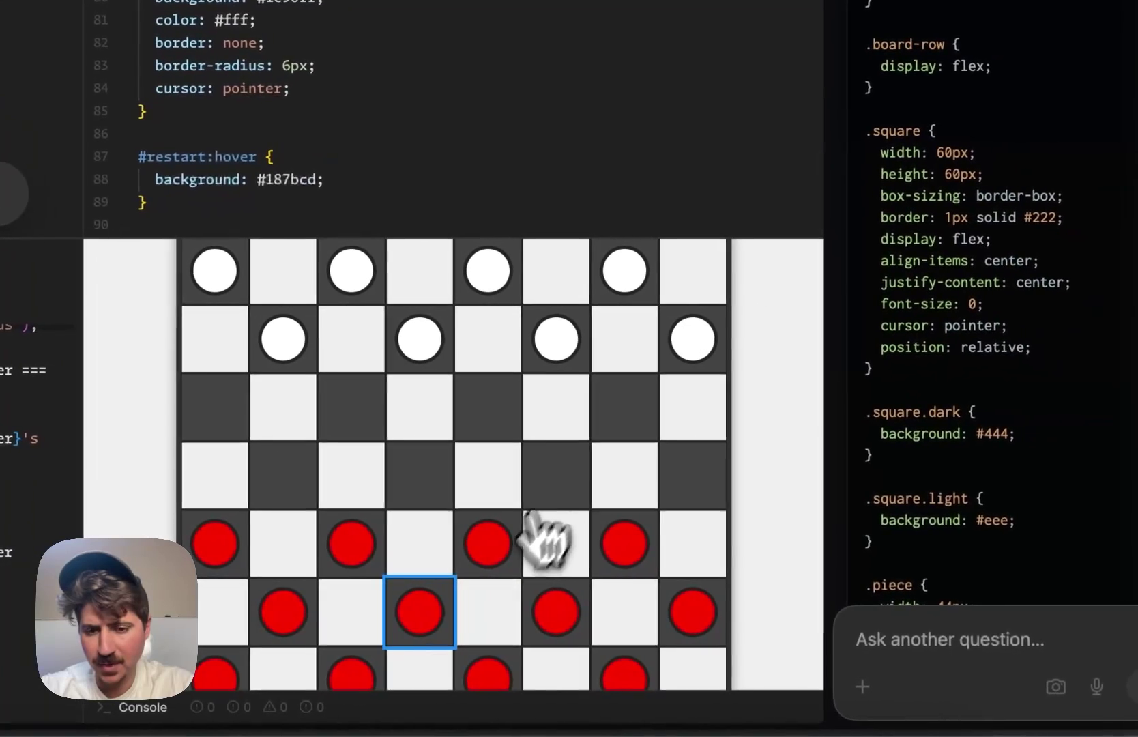
pyautogui.click(736, 565)
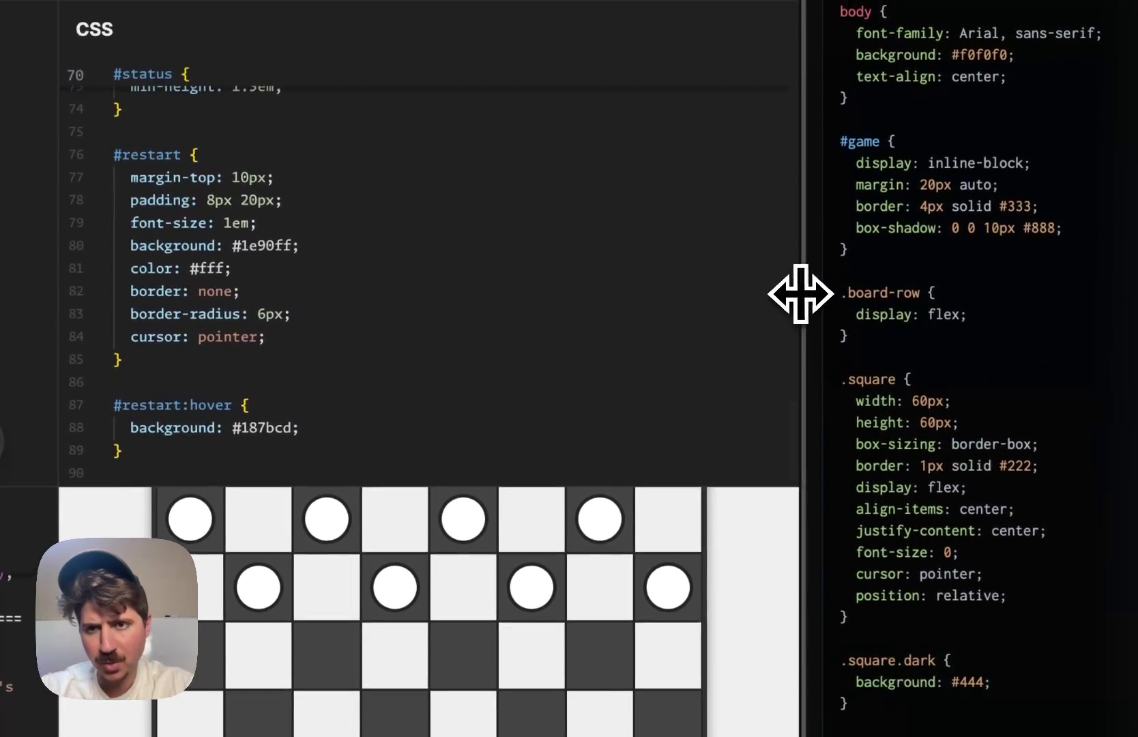
pyautogui.moveTo(822, 44); pyautogui.dragTo(652, 75)
pyautogui.moveTo(495, 323); pyautogui.dragTo(265, 545)
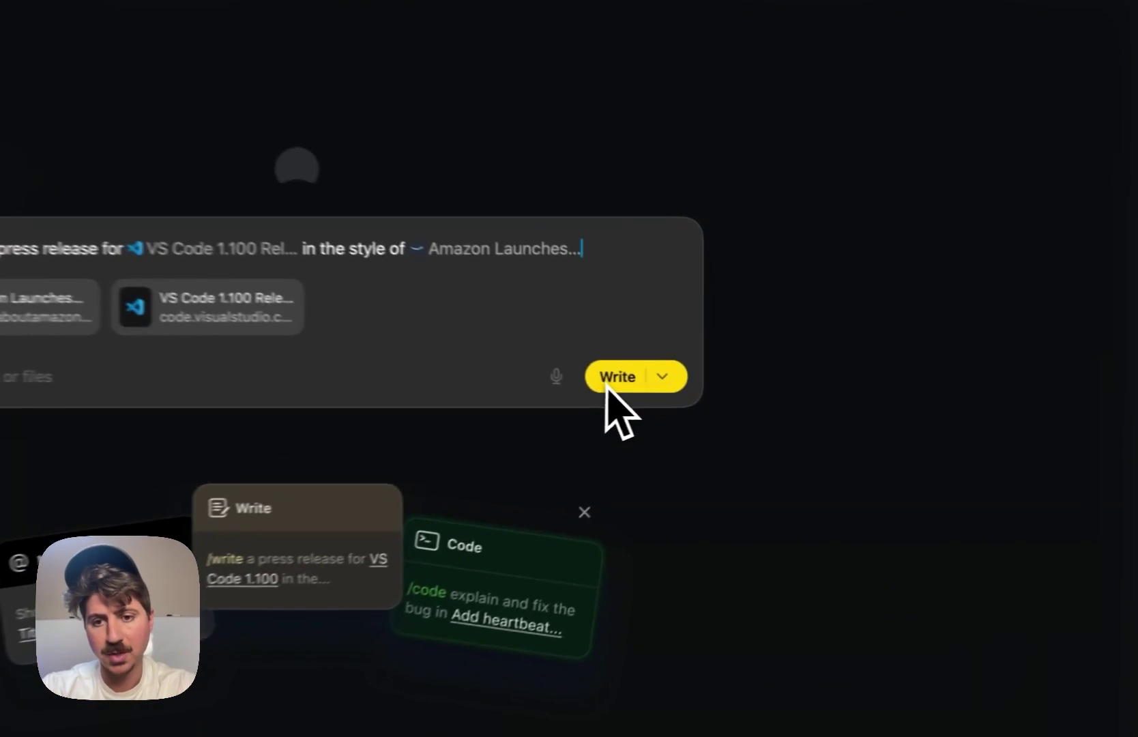
# - Submit the /write prompt for a VS Code 1.100 press release in Amazon-launch style
pyautogui.click(743, 386)
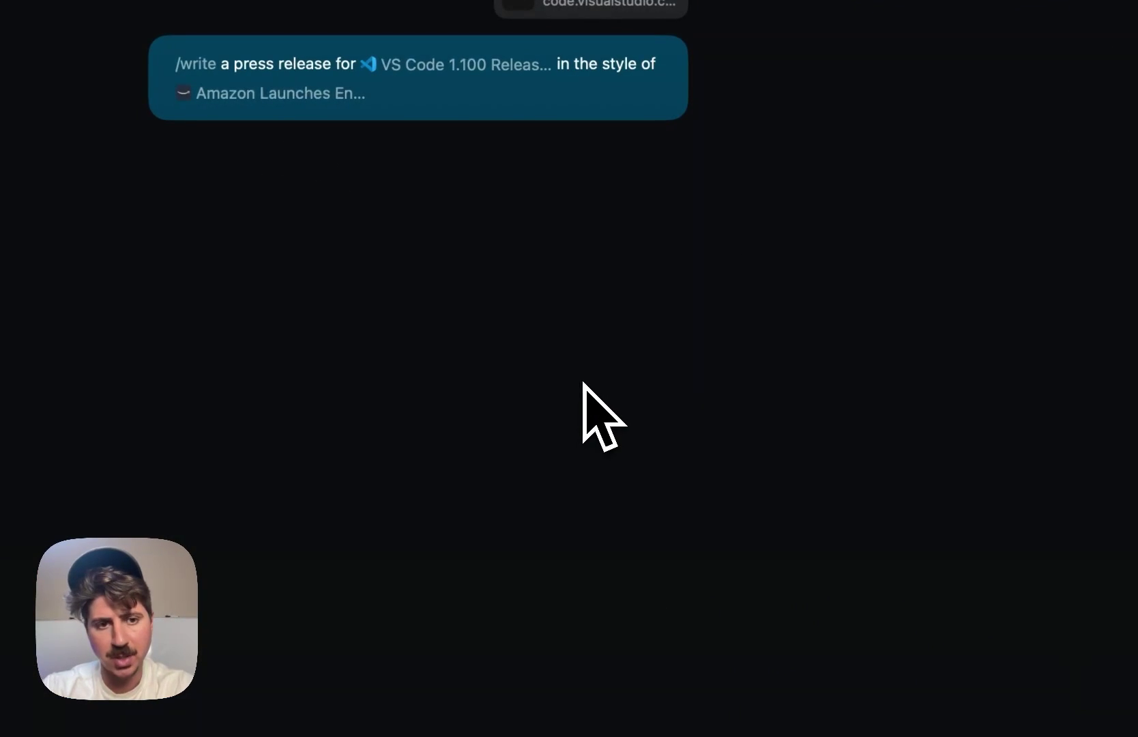